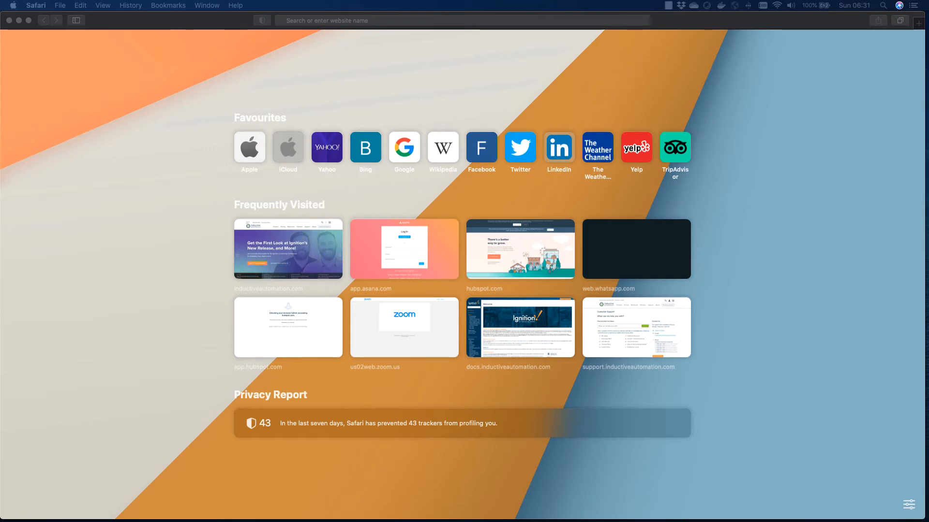
Step: Open the Docker Hub website from the browser's address bar
{"action": "left_click", "coordinate": [319, 21]}
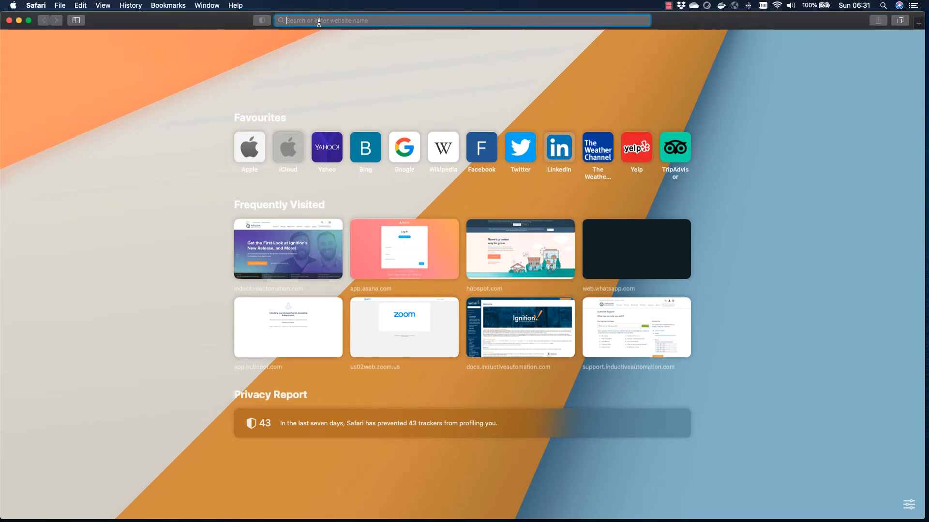
{"action": "type", "text": "docker"}
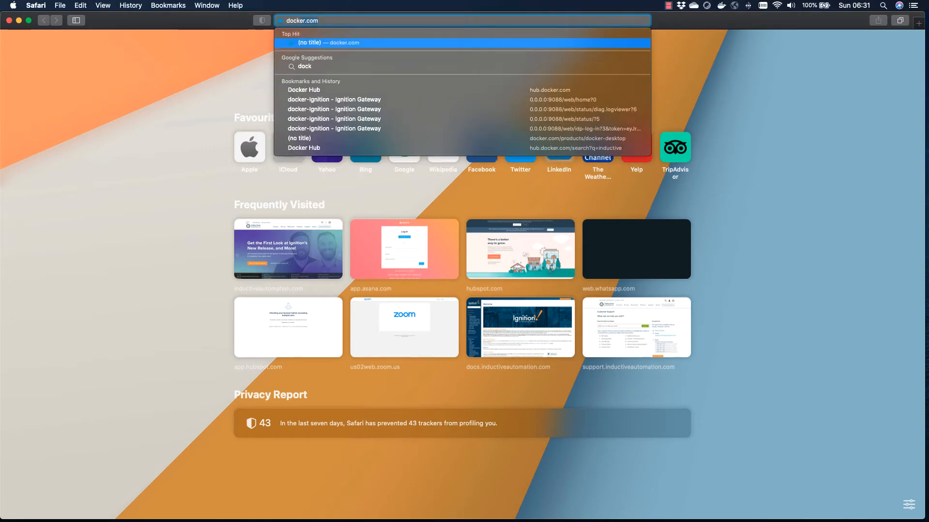
{"action": "type", "text": " hub"}
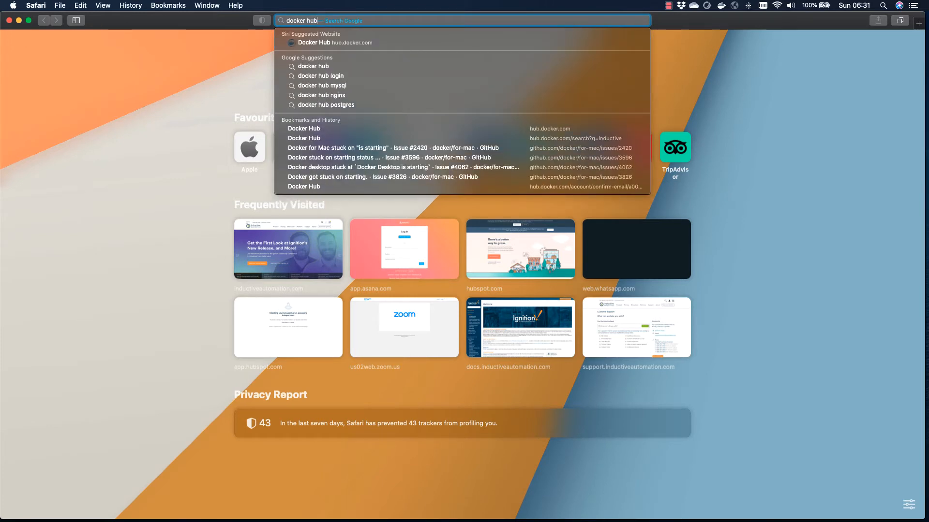
{"action": "left_click", "coordinate": [321, 42]}
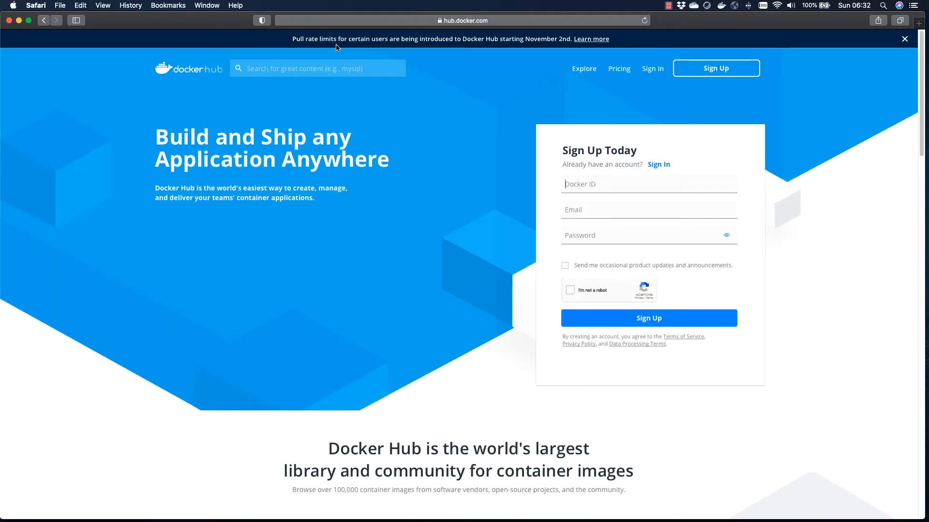
Step: Search Docker Hub for inductive and open the inductiveautomation/ignition image page
{"action": "left_click", "coordinate": [290, 68]}
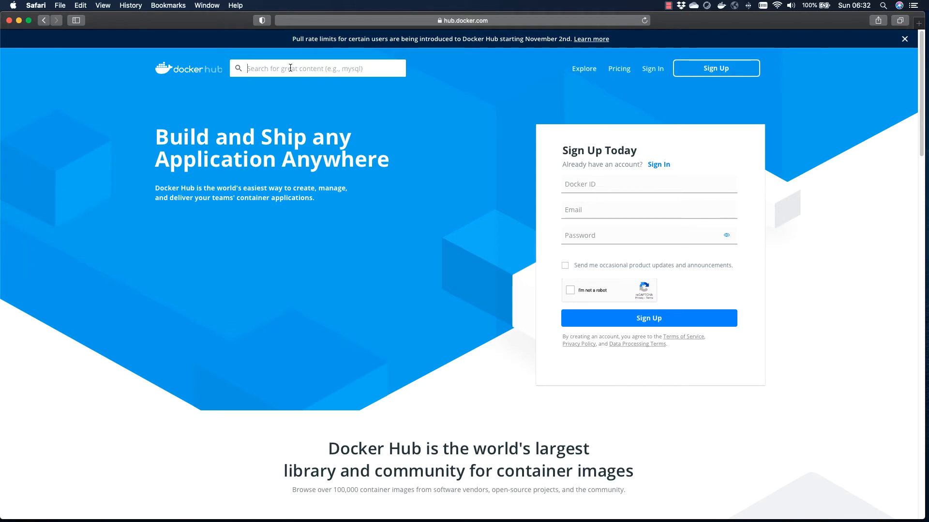
{"action": "type", "text": "inducutive"}
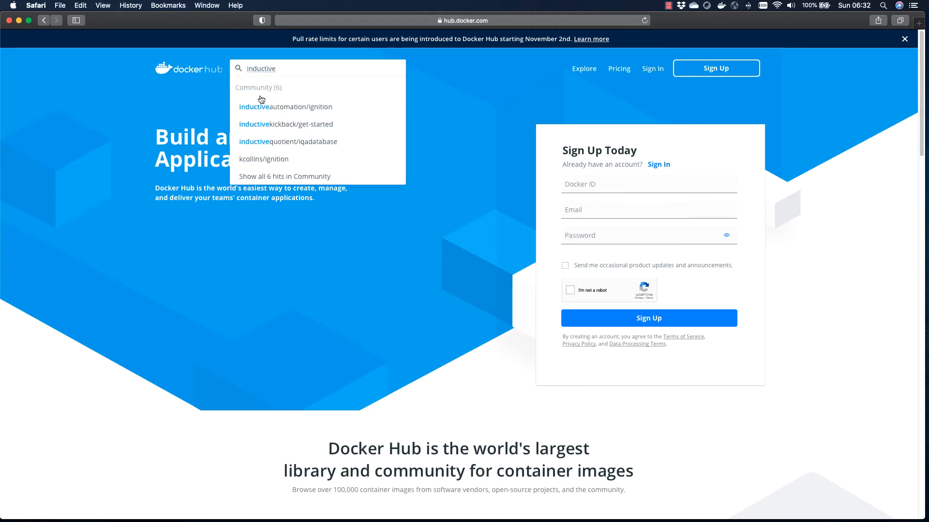
{"action": "left_click", "coordinate": [283, 108]}
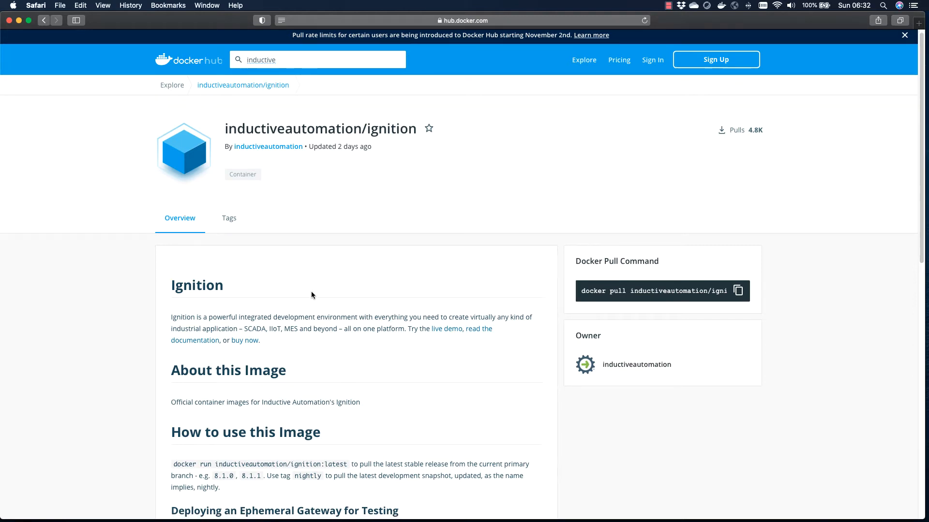
Step: Read through the image's usage instructions, the ephemeral gateway docker run command and the runtime arguments
{"action": "scroll", "coordinate": [311, 293], "scroll_direction": "down", "scroll_amount": 2}
{"action": "scroll", "coordinate": [312, 292], "scroll_direction": "down", "scroll_amount": 3}
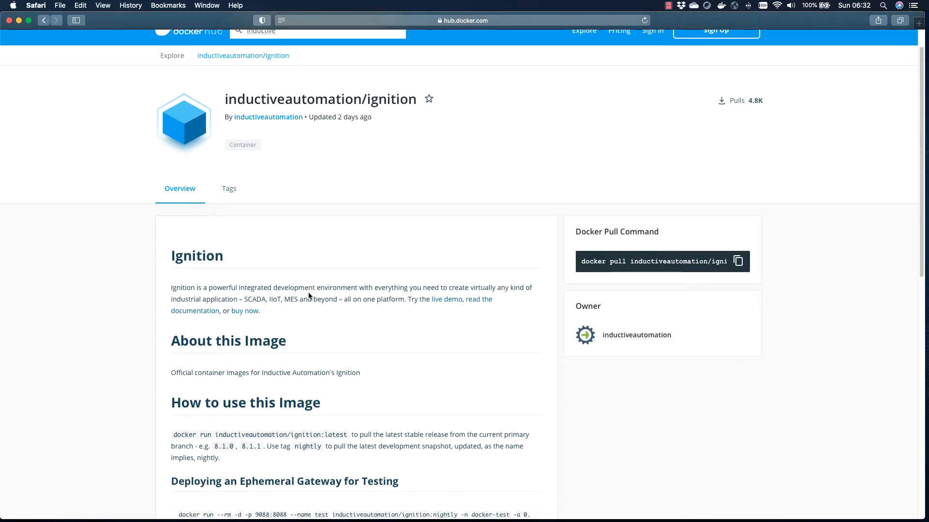
{"action": "scroll", "coordinate": [289, 329], "scroll_direction": "down", "scroll_amount": 8}
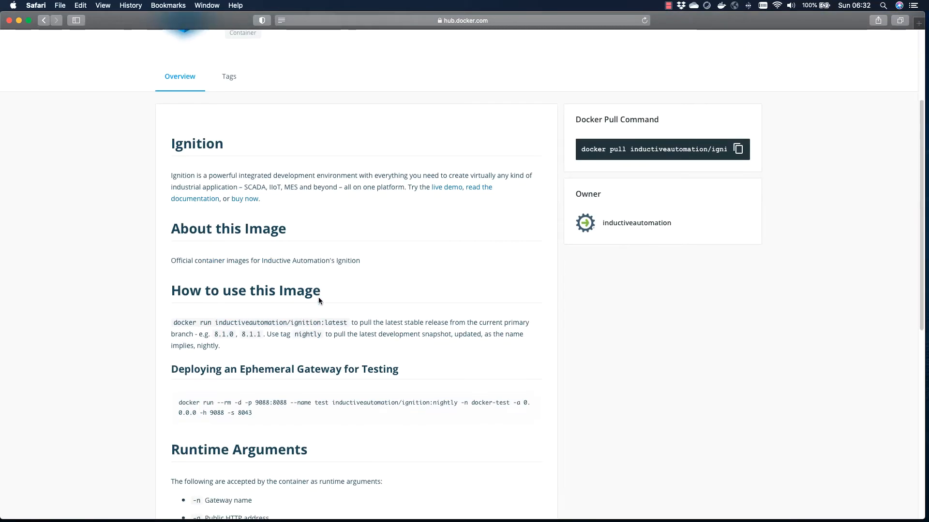
{"action": "scroll", "coordinate": [318, 300], "scroll_direction": "down", "scroll_amount": 4}
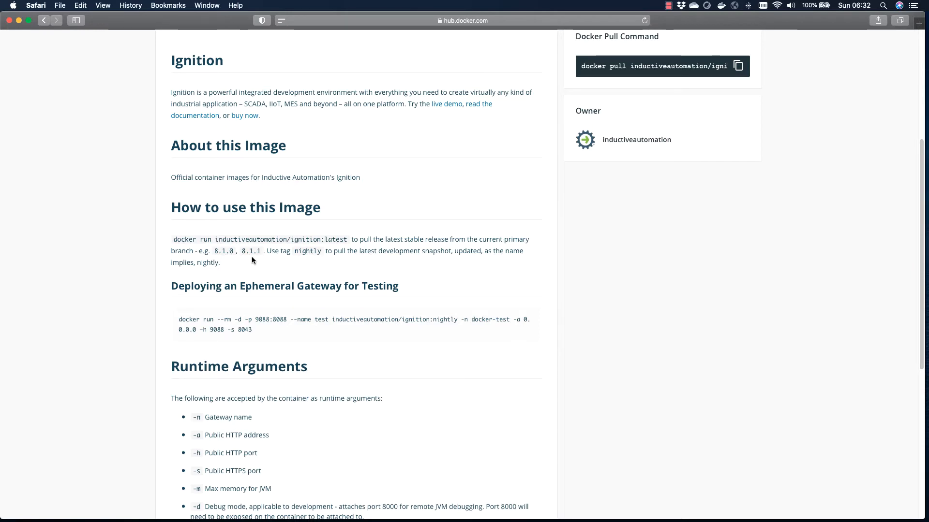
{"action": "scroll", "coordinate": [341, 300], "scroll_direction": "down", "scroll_amount": 3}
{"action": "scroll", "coordinate": [341, 300], "scroll_direction": "down", "scroll_amount": 4}
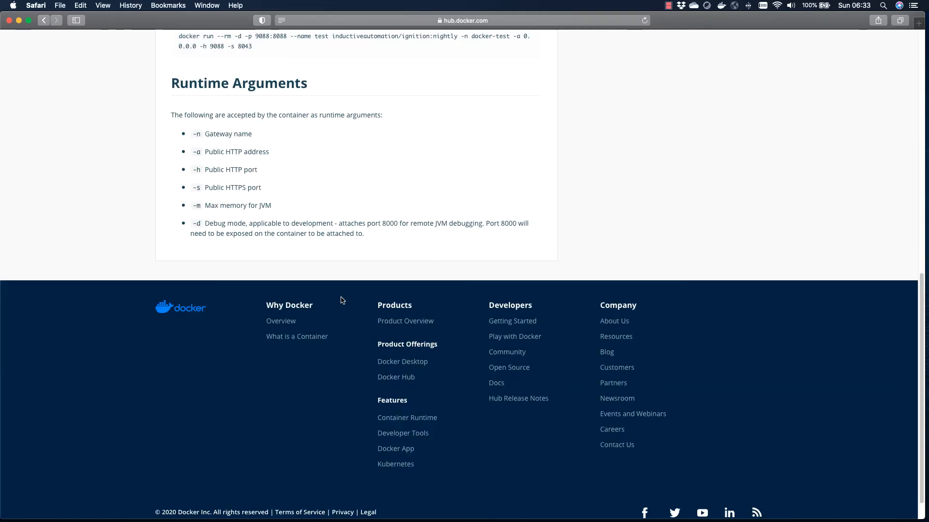
{"action": "scroll", "coordinate": [340, 300], "scroll_direction": "up", "scroll_amount": 10}
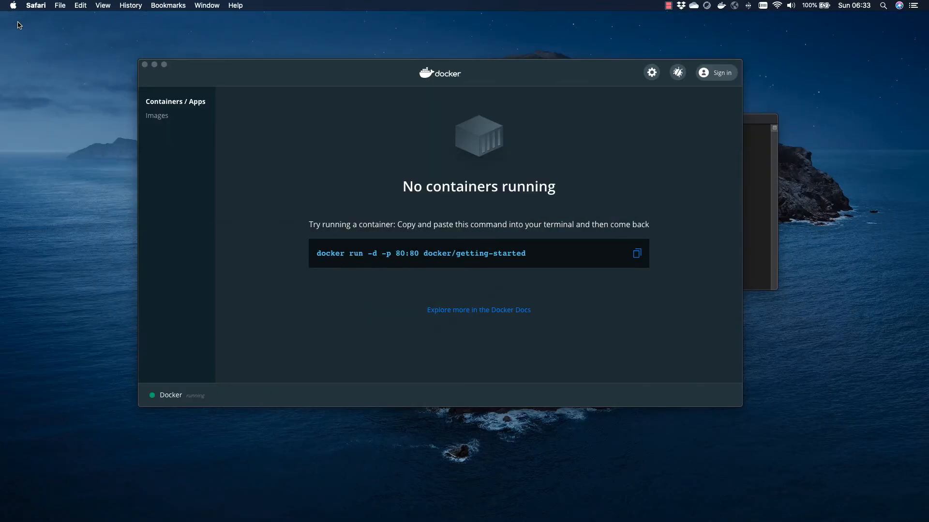
Step: Switch to Docker Desktop and view the local images list
{"action": "left_click", "coordinate": [343, 73]}
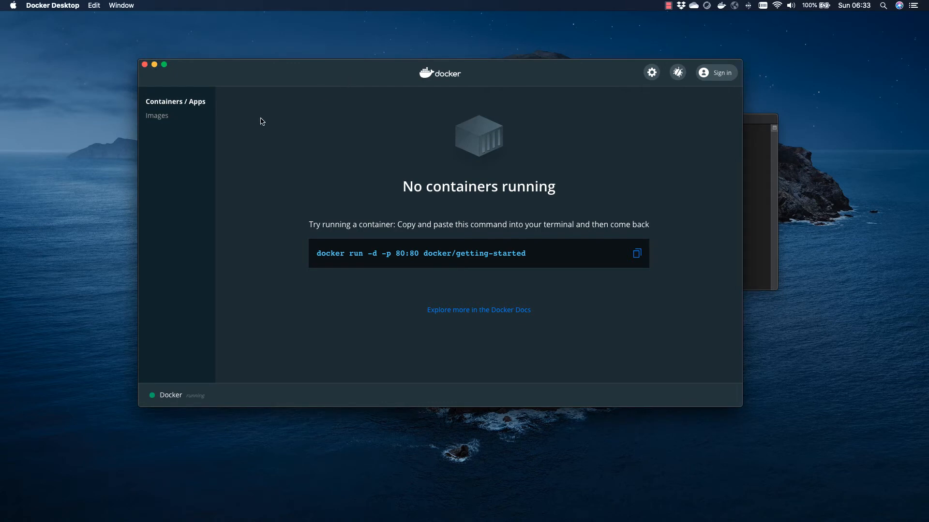
{"action": "left_click", "coordinate": [164, 117]}
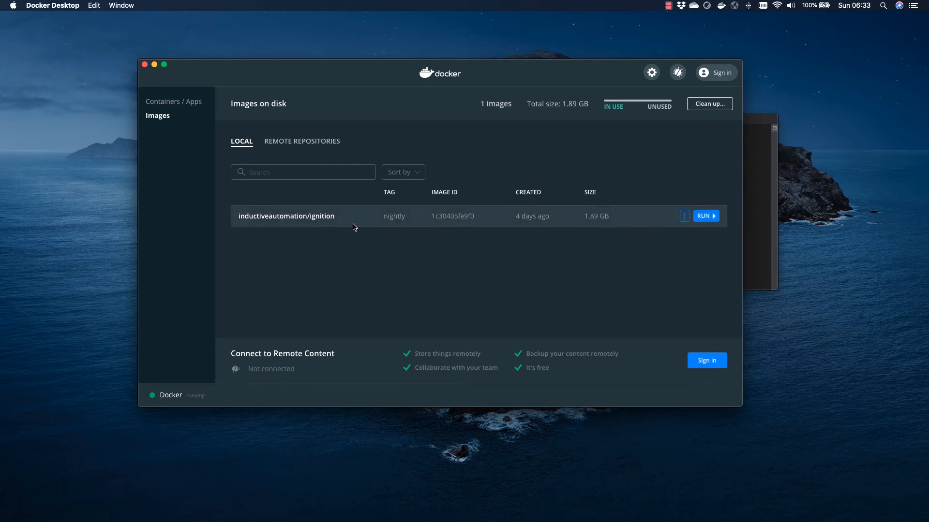
Step: In Terminal, paste and run docker run --rm -d -p 9088:8088 --name Ignition inductiveautomation/ignition:nightly -n docker-Ignition -a 0.0.0.0 -h 9088 -s 8043
{"action": "left_click", "coordinate": [751, 126]}
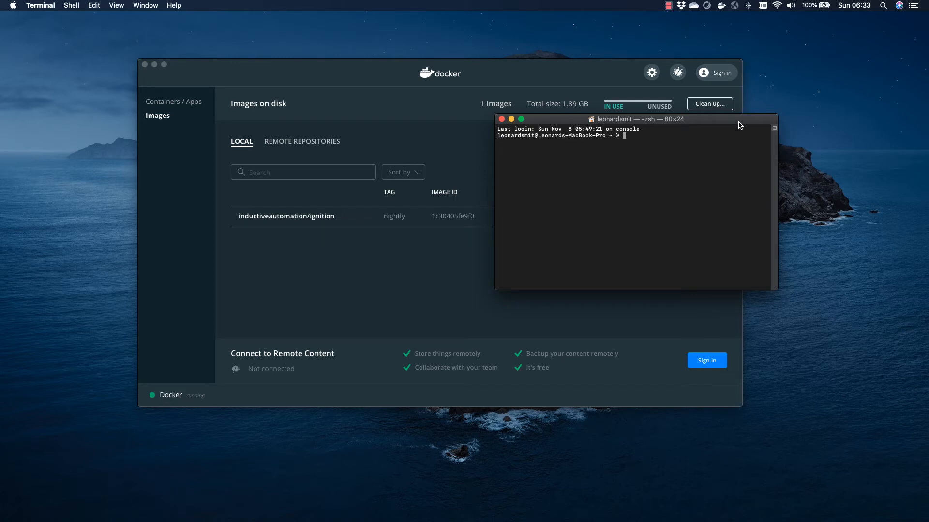
{"action": "type", "text": "docker run --rm -d -p 9088:8088 --name Ignition inductiveautomation/ignition:nightly -n docker-Ignition -a 0.0.0.0 -h 9088 -s 8043"}
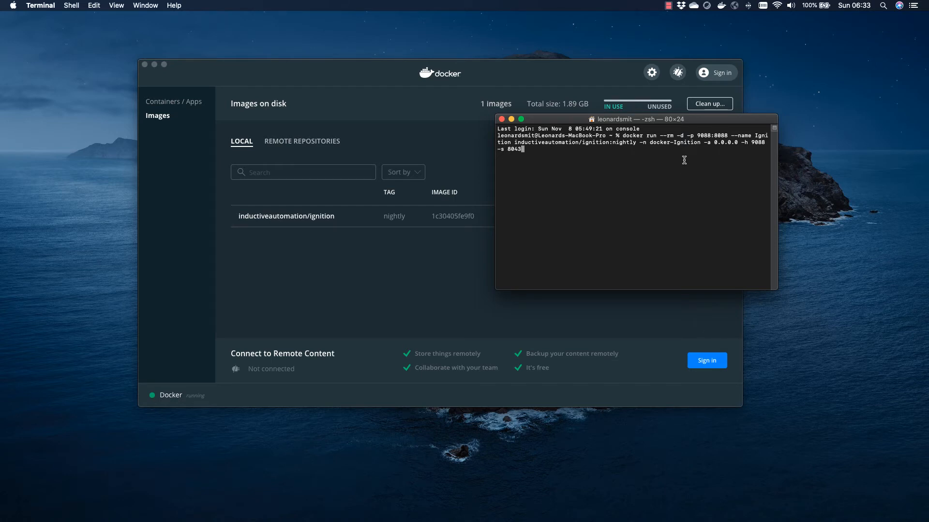
{"action": "left_click_drag", "start_coordinate": [710, 136], "coordinate": [697, 136]}
{"action": "left_click_drag", "start_coordinate": [711, 136], "coordinate": [700, 133]}
{"action": "key", "text": "Return"}
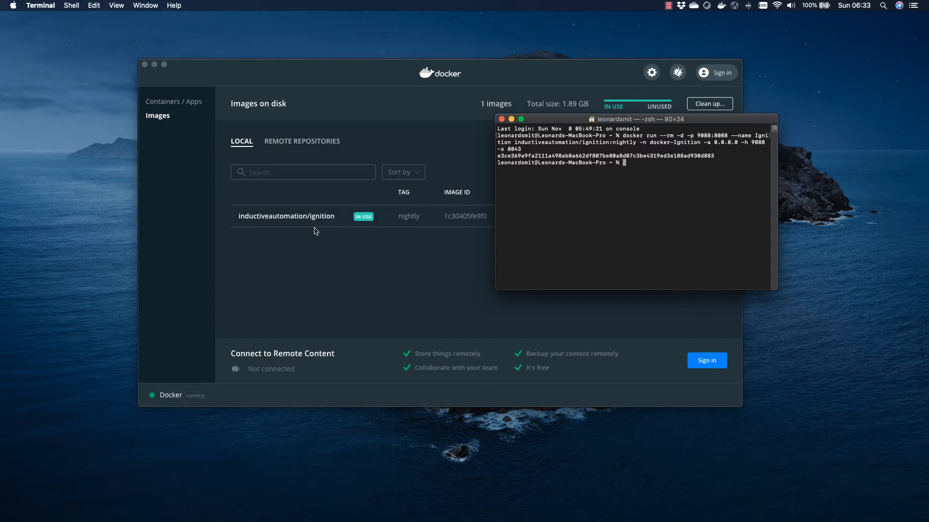
Step: Check the running containers in Docker Desktop's Containers / Apps list
{"action": "left_click", "coordinate": [340, 76]}
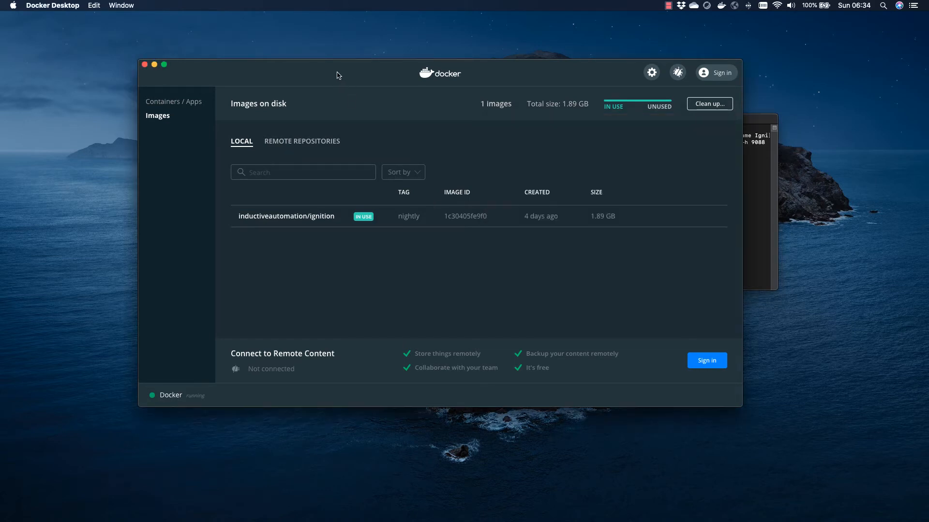
{"action": "left_click", "coordinate": [178, 105]}
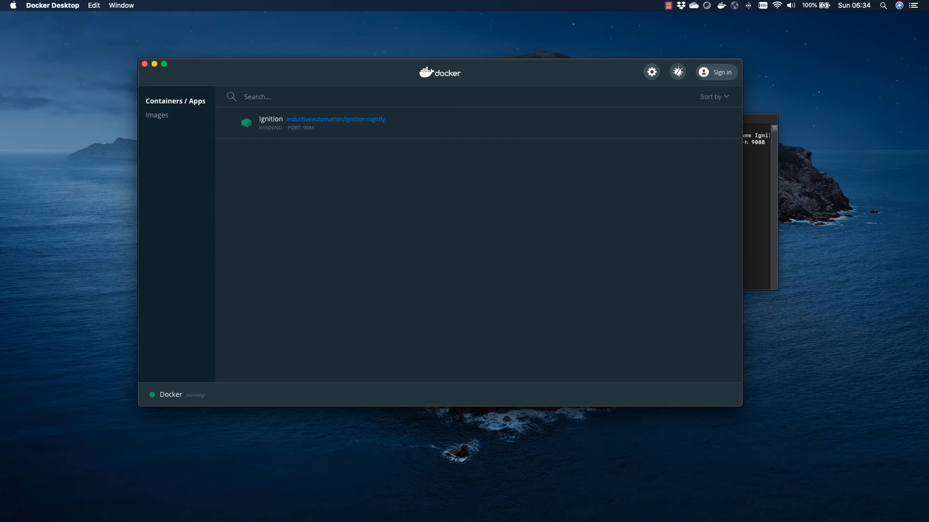
Step: Return to the browser and open localhost:9088
{"action": "left_click", "coordinate": [1, 429]}
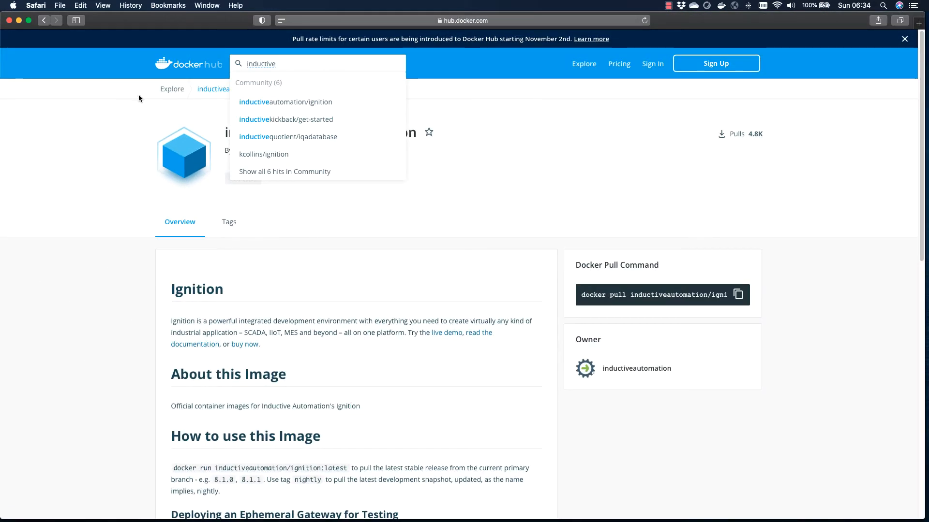
{"action": "left_click", "coordinate": [370, 20]}
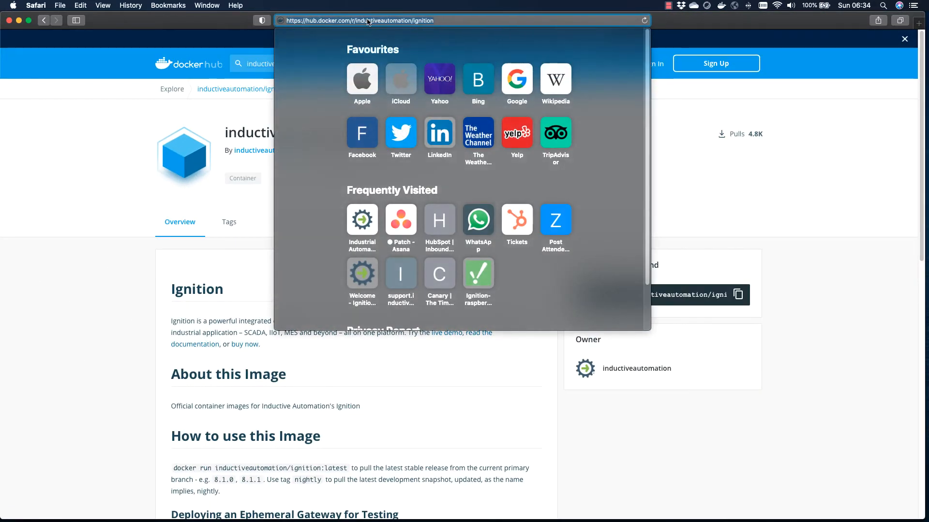
{"action": "key", "text": "BackSpace"}
{"action": "type", "text": "localhost:9089"}
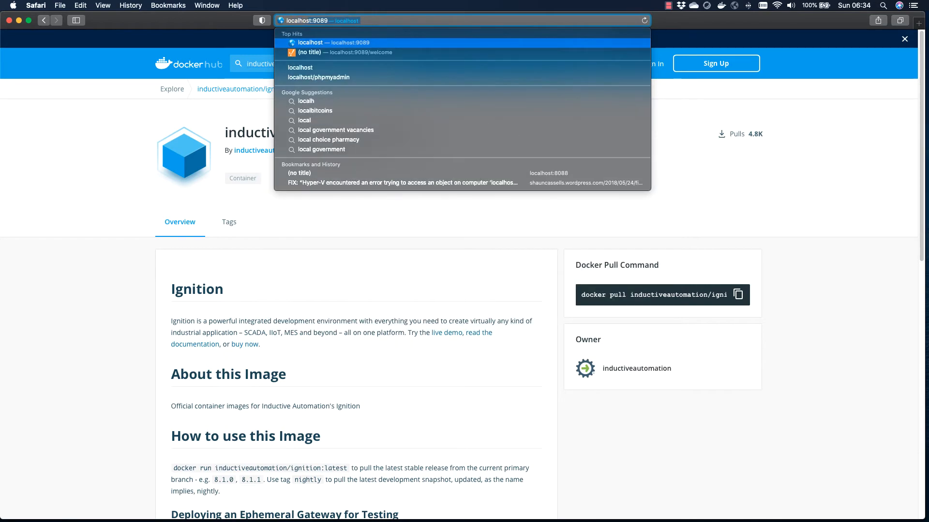
{"action": "key", "text": "BackSpace"}
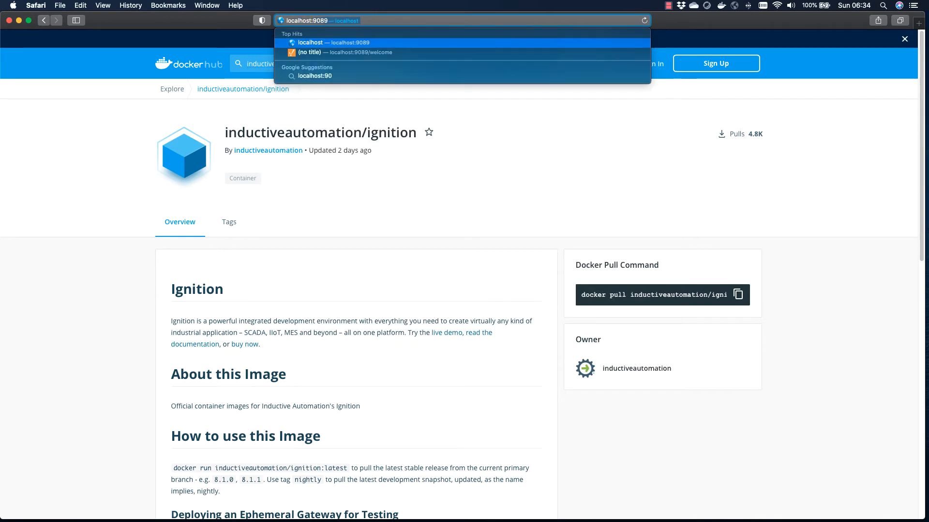
{"action": "type", "text": "88"}
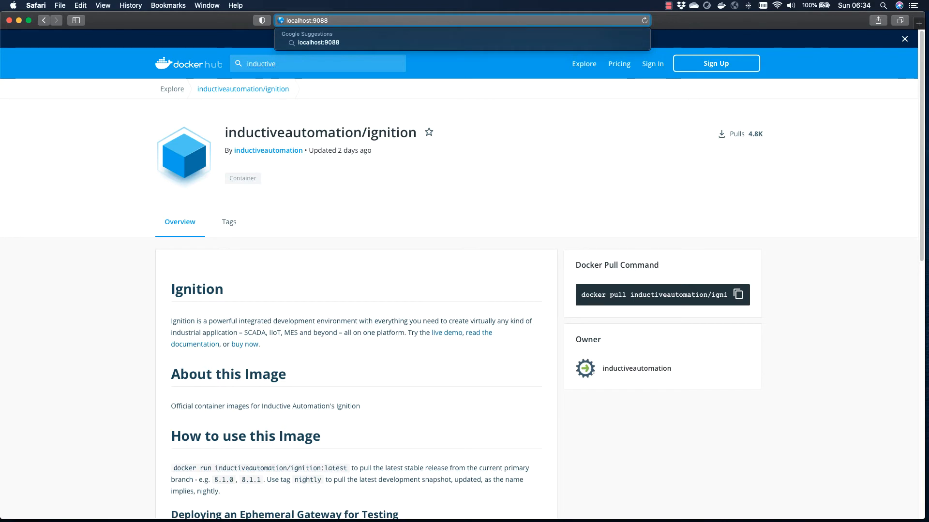
{"action": "key", "text": "Return"}
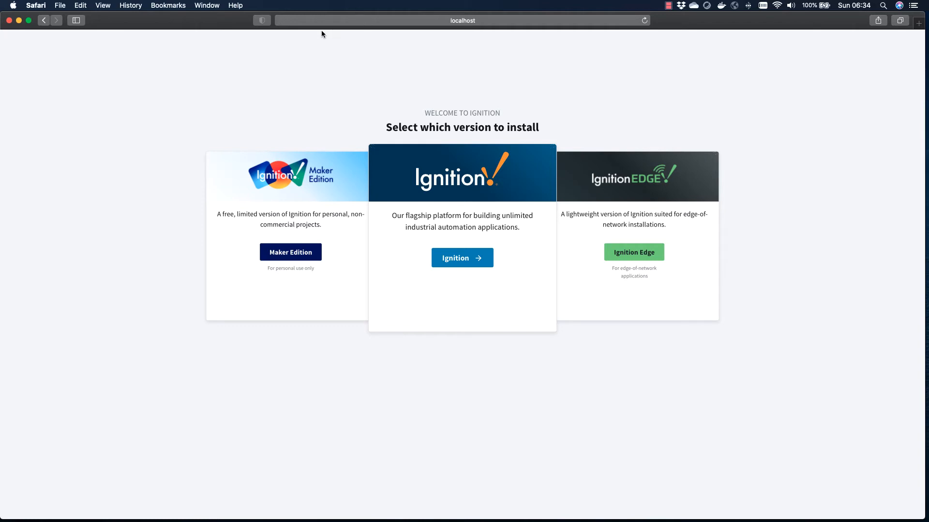
Step: Choose the standard Ignition edition, agree to the license terms and continue
{"action": "left_click", "coordinate": [464, 265]}
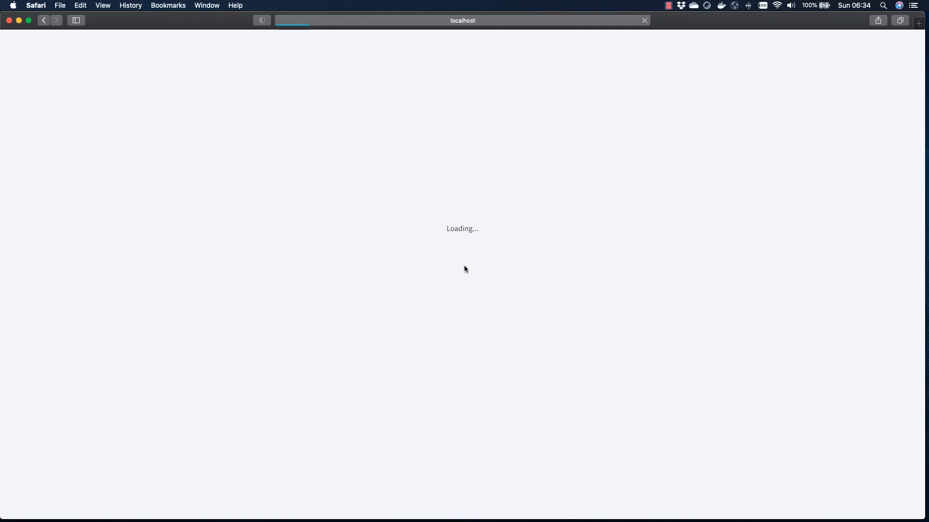
{"action": "left_click", "coordinate": [333, 326]}
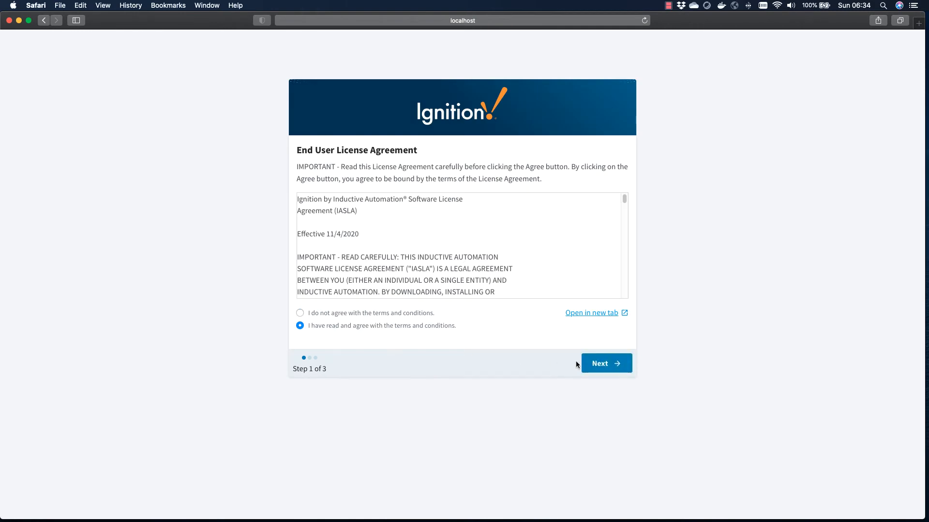
{"action": "left_click", "coordinate": [596, 364]}
Step: Create the first user named admin, entering and confirming its password, and continue
{"action": "left_click", "coordinate": [325, 212]}
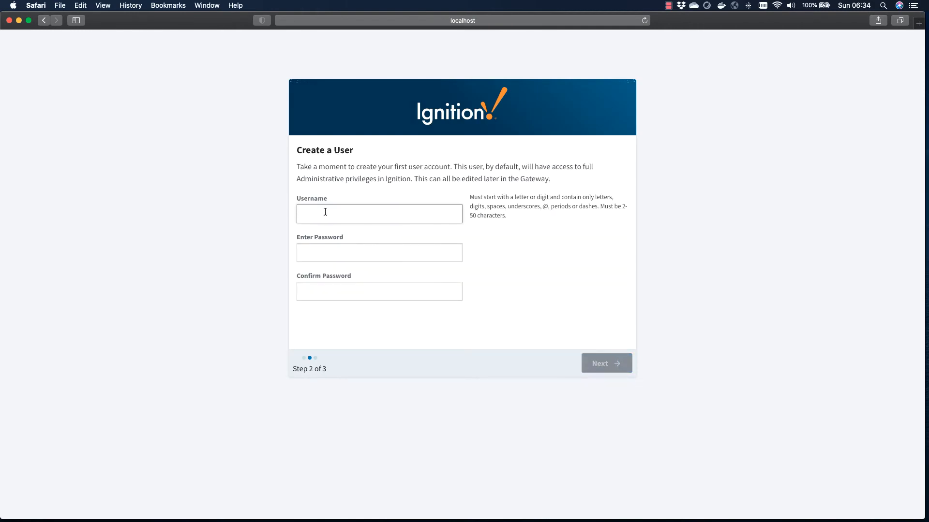
{"action": "type", "text": "admin"}
{"action": "key", "text": "Tab"}
{"action": "type", "text": "pass"}
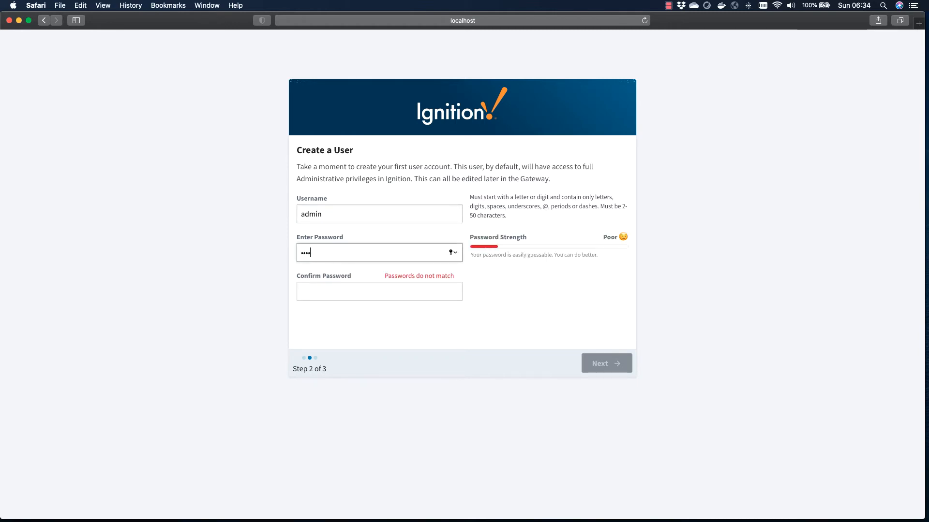
{"action": "type", "text": "word"}
{"action": "key", "text": "Tab"}
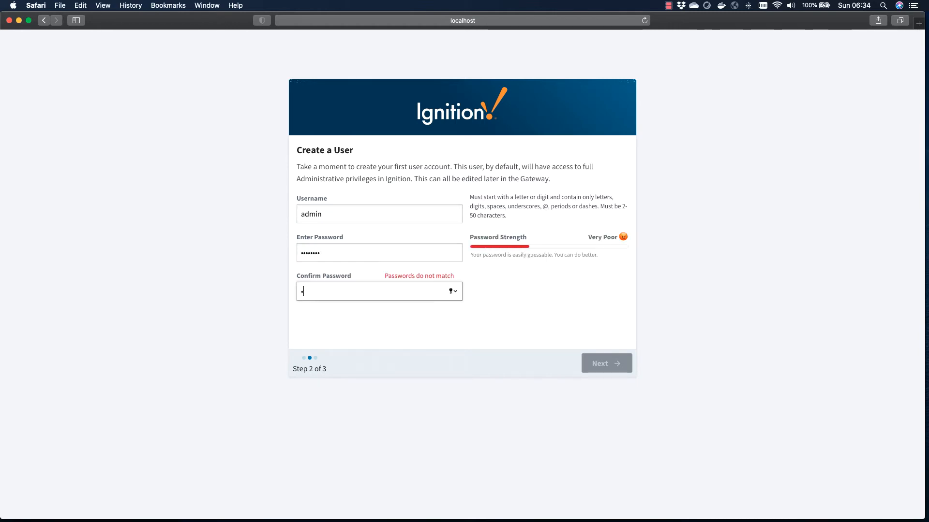
{"action": "type", "text": "password"}
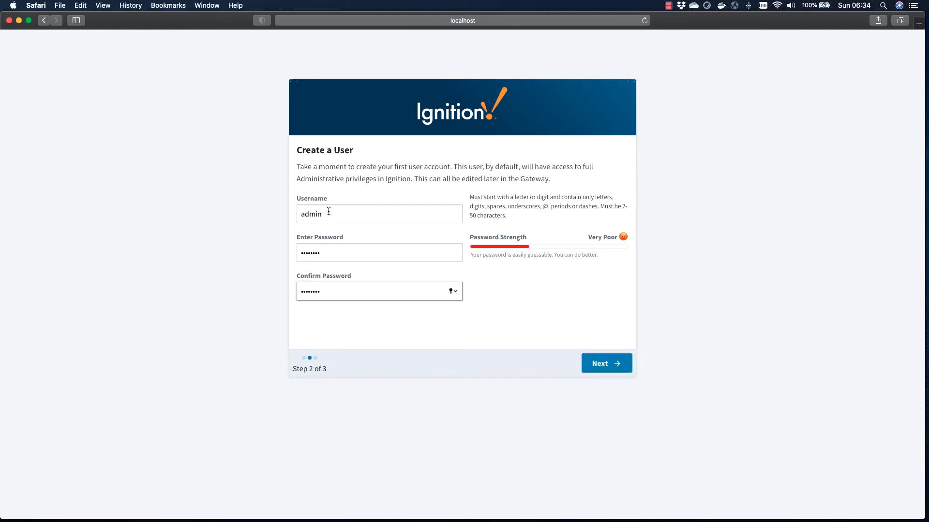
{"action": "left_click", "coordinate": [624, 358]}
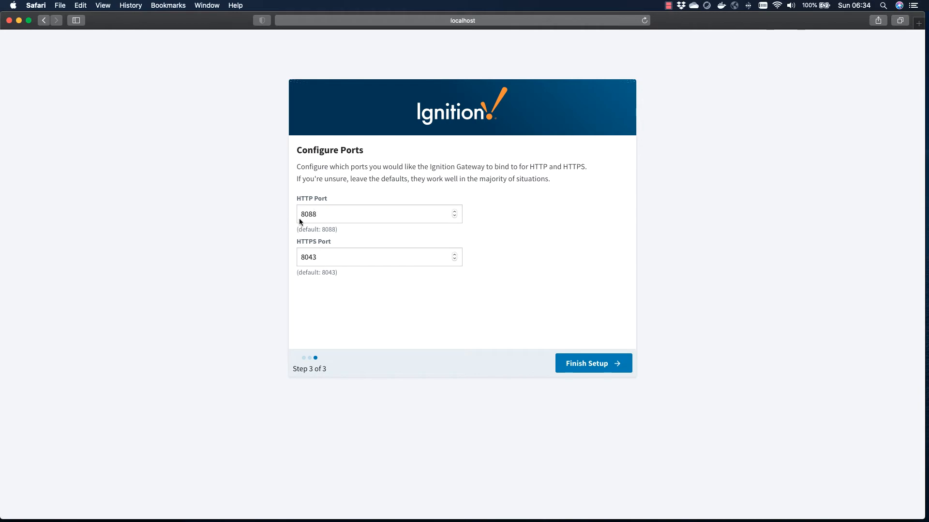
Step: Finish setup with the default 8088 and 8043 ports and start the gateway, declining to save the password
{"action": "left_click", "coordinate": [575, 368]}
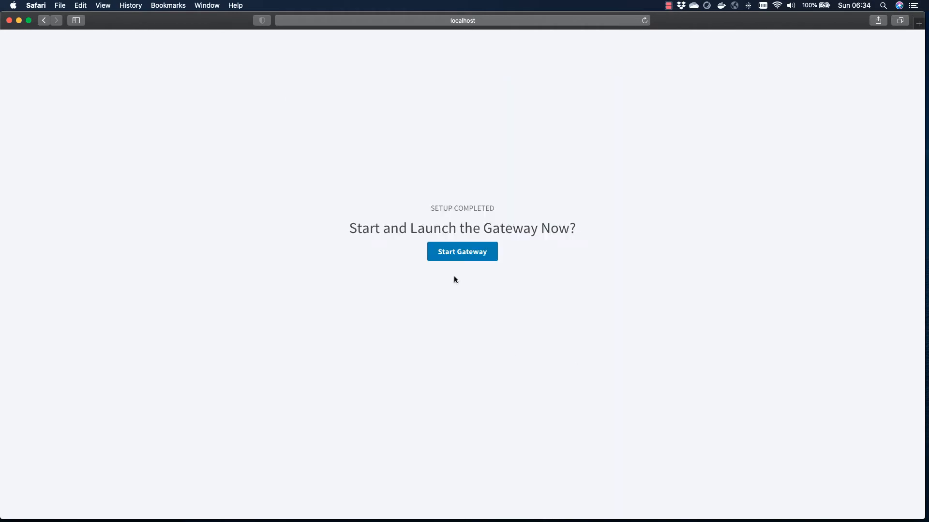
{"action": "left_click", "coordinate": [454, 254]}
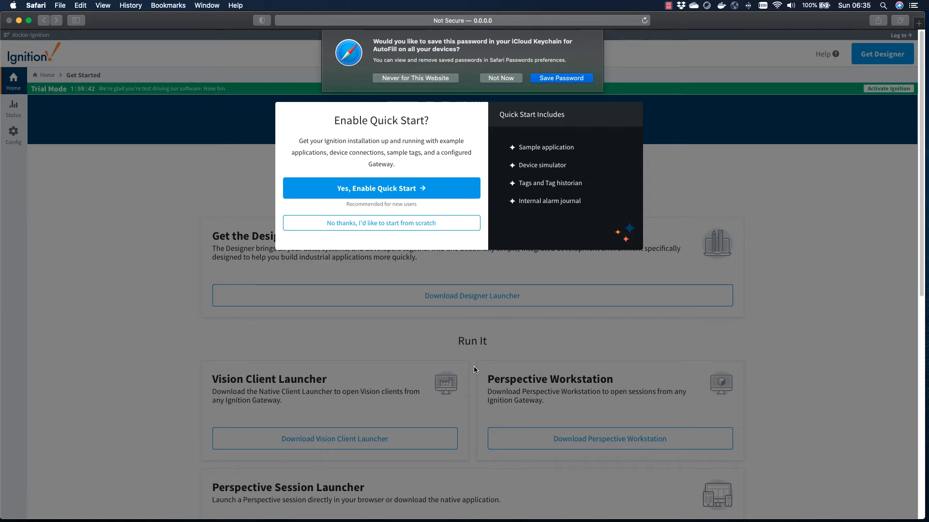
{"action": "left_click", "coordinate": [506, 78]}
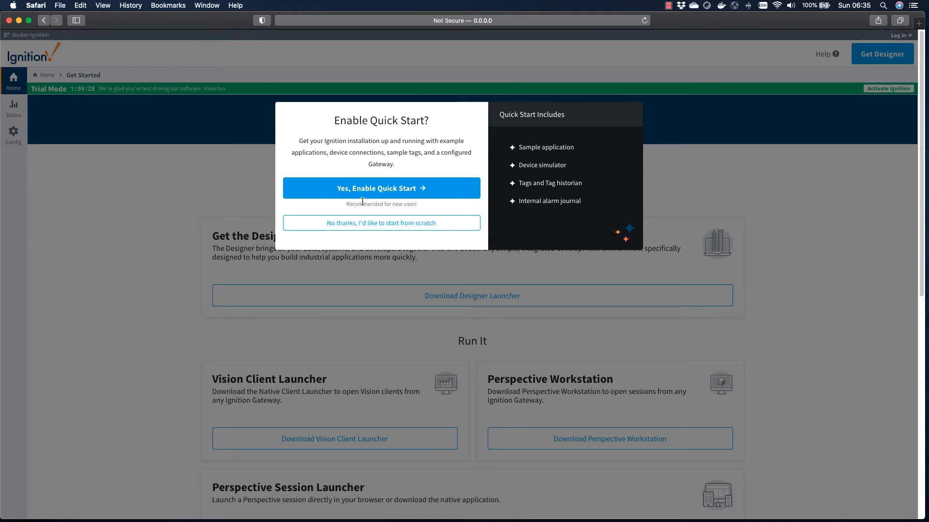
Step: Decline Quick Start and choose to start the gateway from scratch
{"action": "left_click_drag", "start_coordinate": [521, 147], "coordinate": [576, 155]}
{"action": "left_click", "coordinate": [386, 224]}
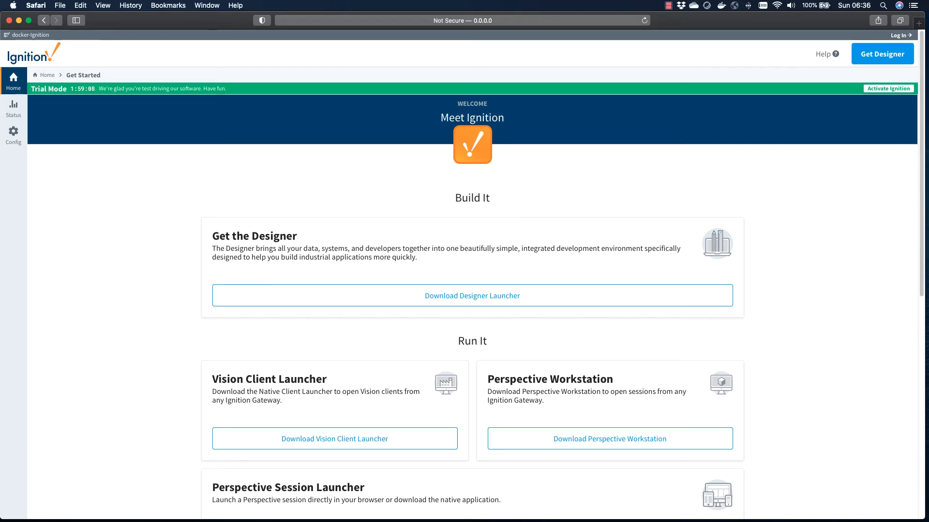
Step: Launch the docker-Ignition designer from the Designer Launcher and log in as admin with the account password
{"action": "key", "text": "super+Tab"}
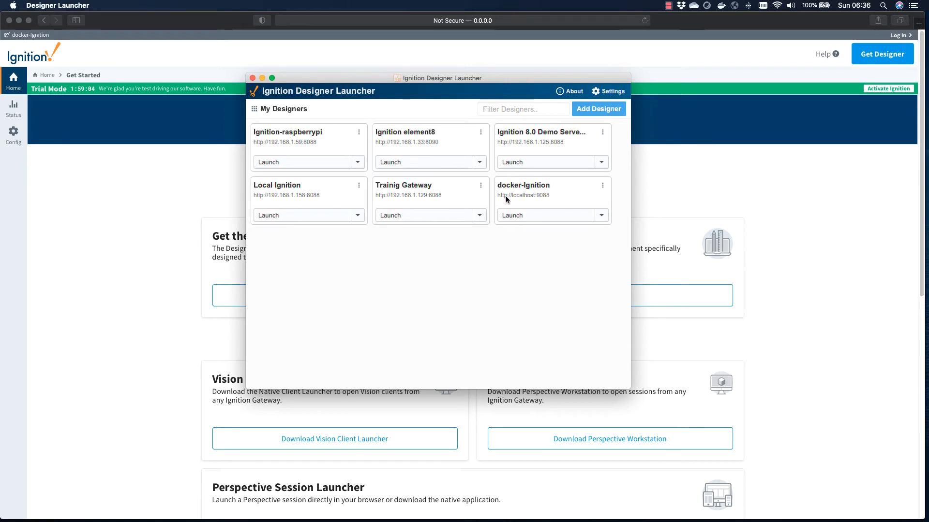
{"action": "left_click", "coordinate": [528, 216]}
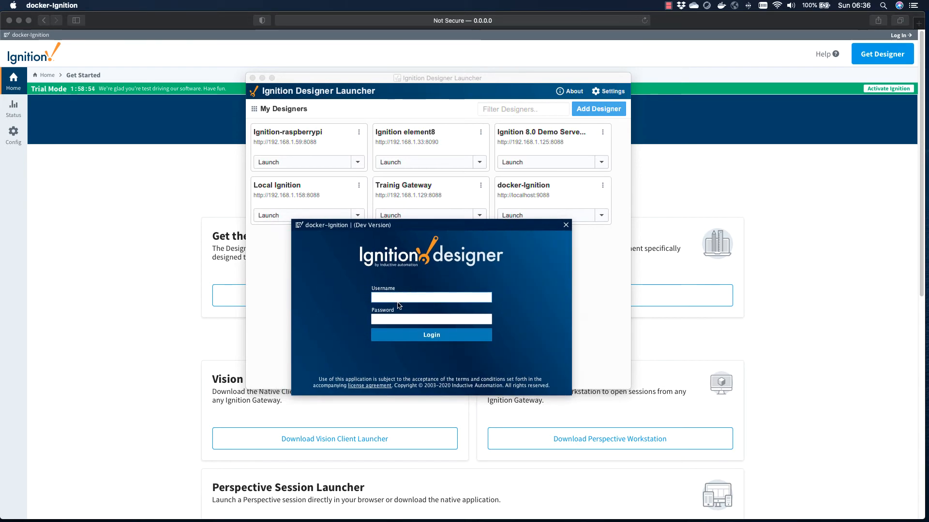
{"action": "type", "text": "admin"}
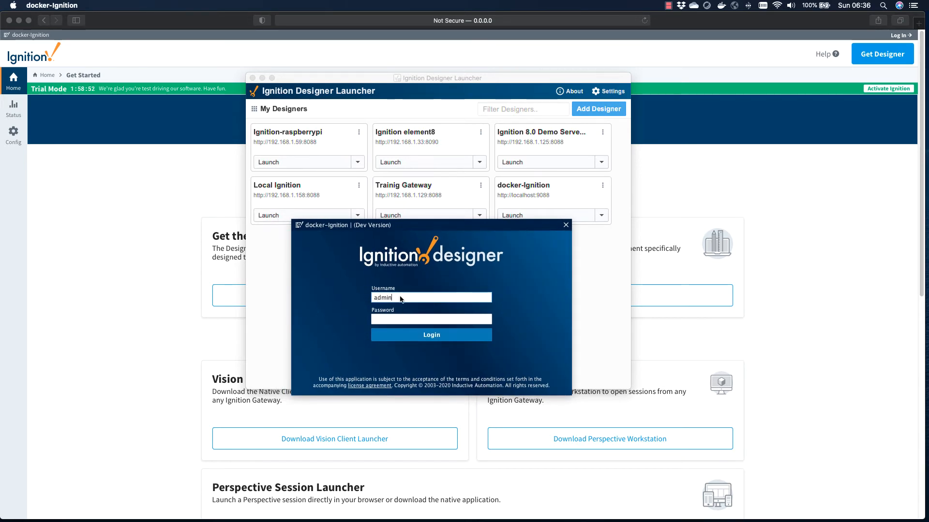
{"action": "key", "text": "Tab"}
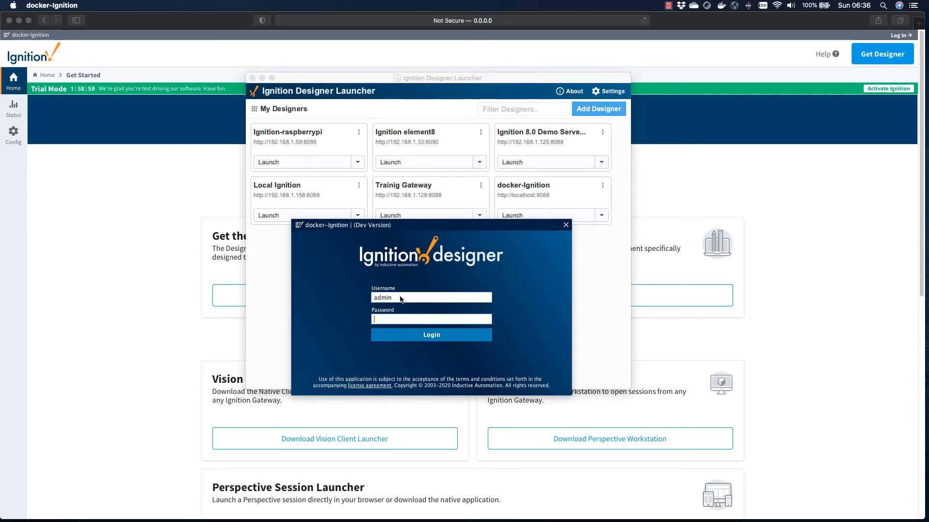
{"action": "type", "text": "********"}
{"action": "key", "text": "Return"}
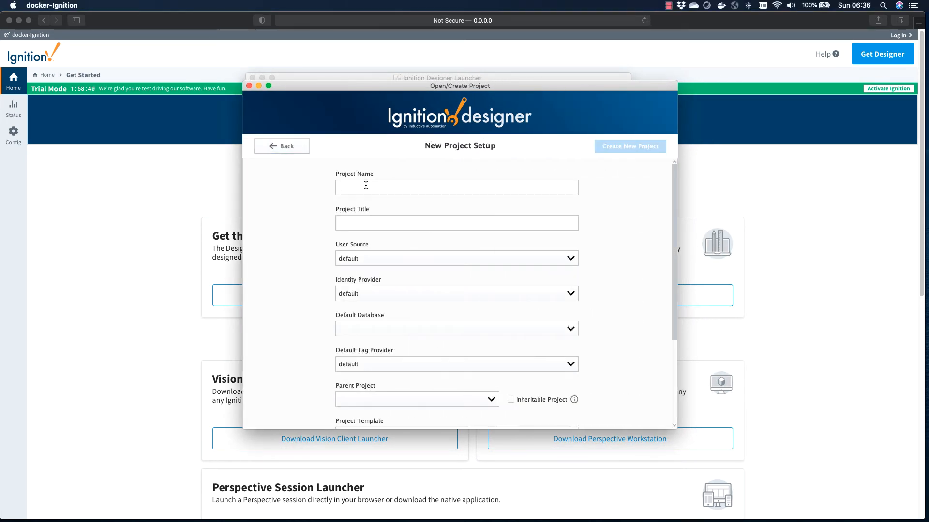
Step: Create a new designer project named Barcode
{"action": "type", "text": "Bar"}
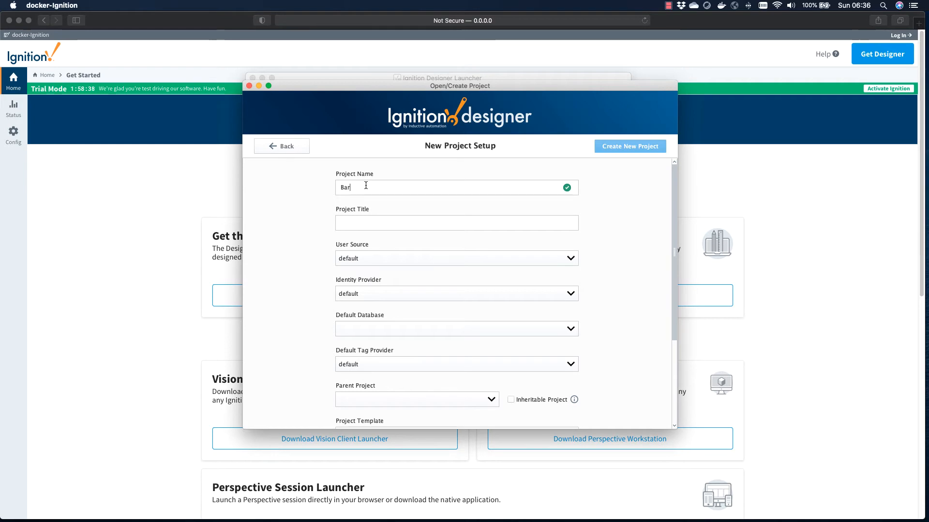
{"action": "type", "text": "code"}
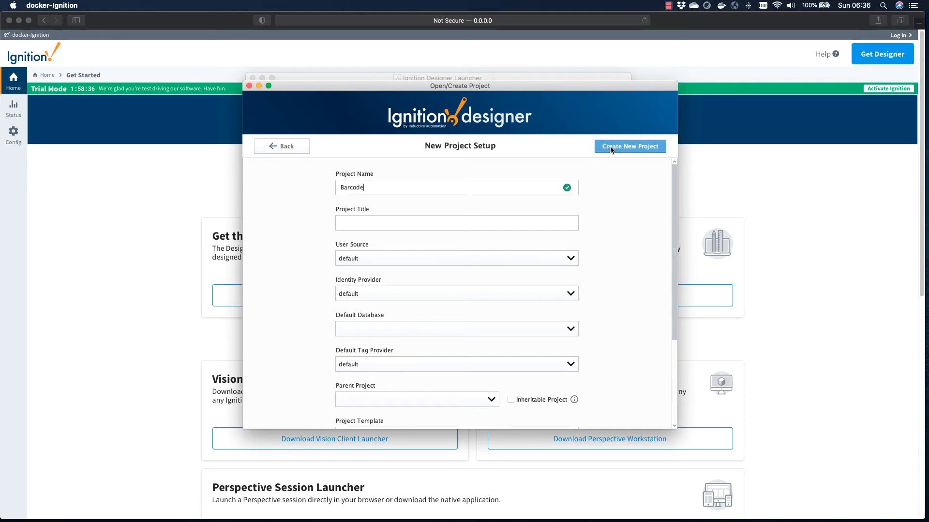
{"action": "left_click", "coordinate": [611, 147]}
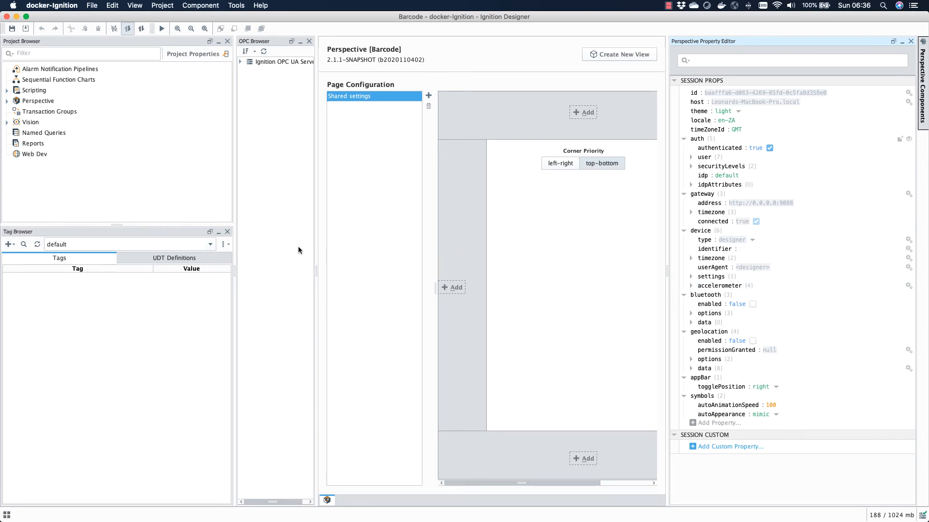
Step: Create a new Perspective view named View with a Coordinate root container and page URL /
{"action": "left_click", "coordinate": [35, 112]}
{"action": "key", "text": "Up"}
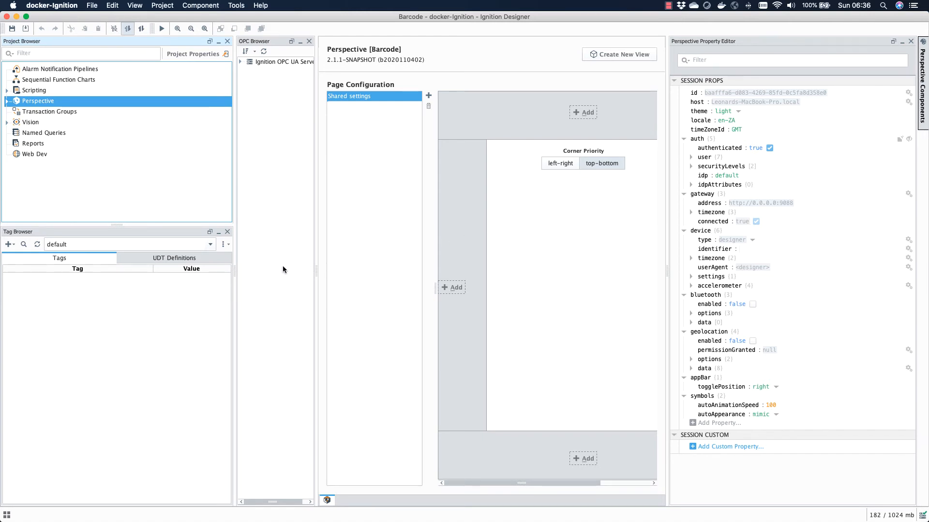
{"action": "left_click_drag", "start_coordinate": [235, 267], "coordinate": [139, 267]}
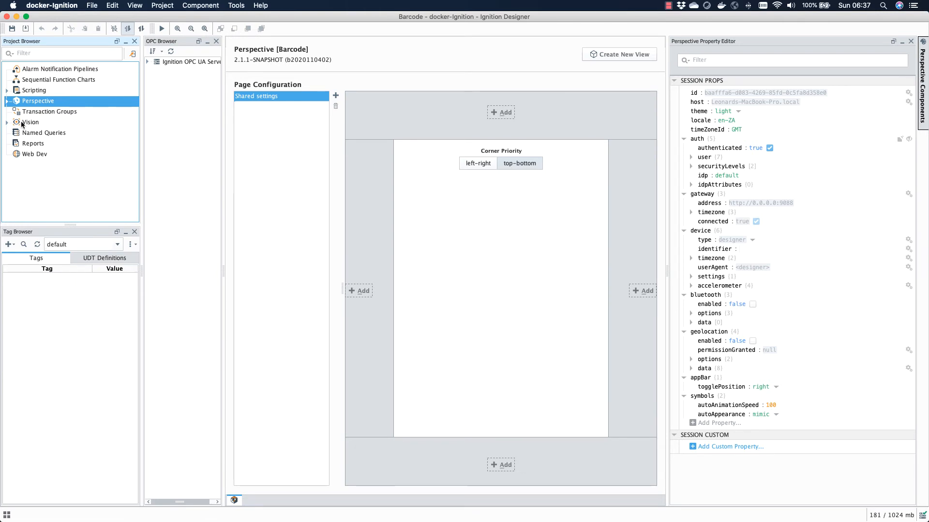
{"action": "left_click", "coordinate": [7, 100]}
{"action": "right_click", "coordinate": [29, 131]}
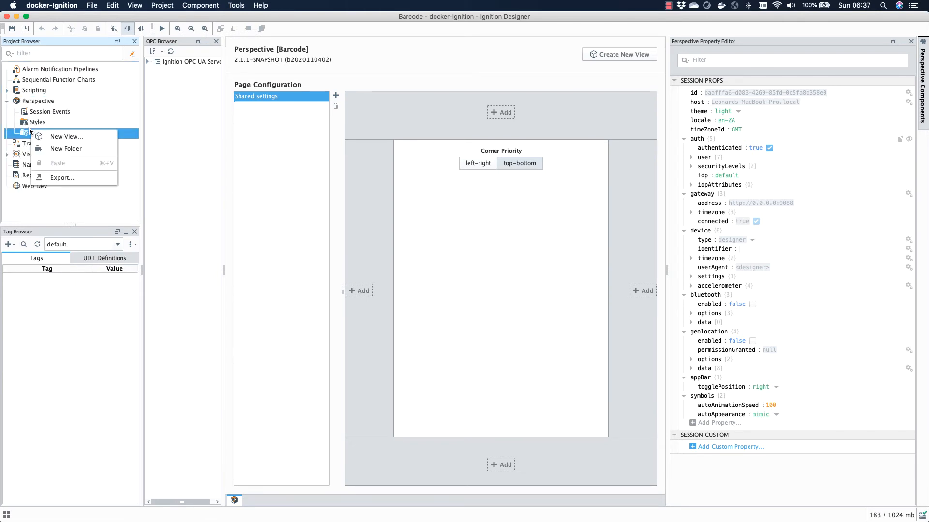
{"action": "left_click", "coordinate": [46, 137]}
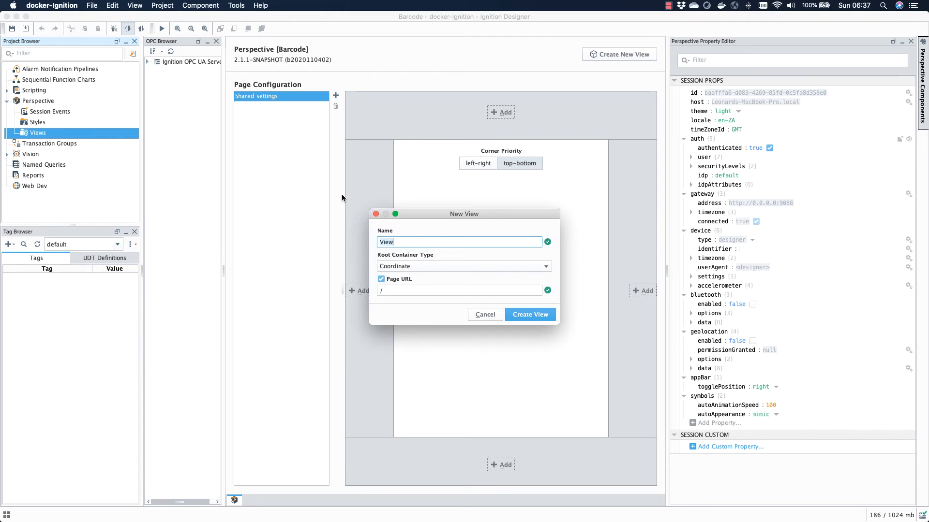
{"action": "left_click", "coordinate": [535, 315]}
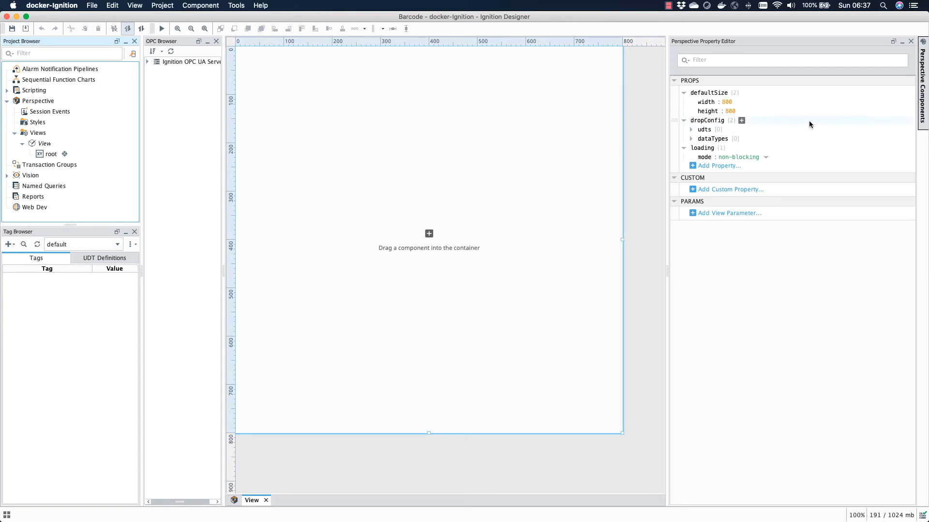
Step: Find the Button in the Perspective components palette and place it in the view at about x 331, y 322
{"action": "left_click", "coordinate": [923, 82]}
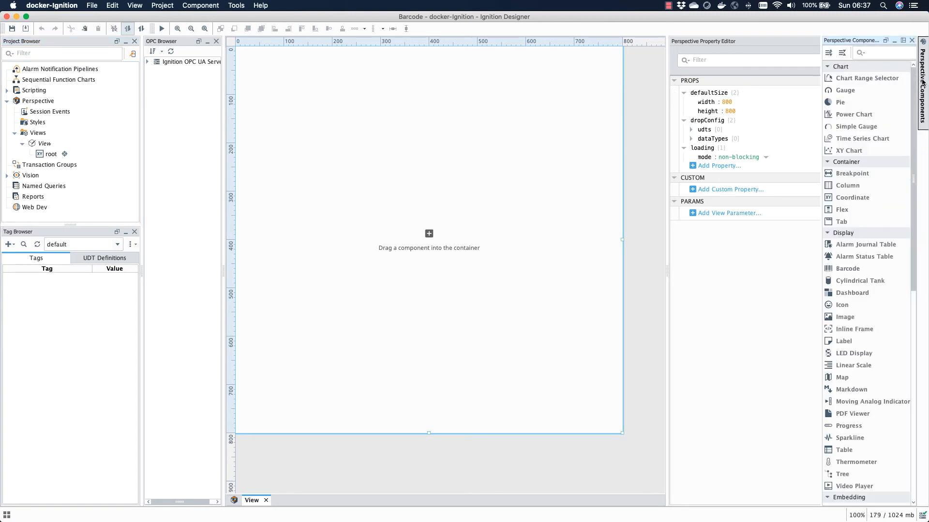
{"action": "left_click", "coordinate": [881, 56]}
{"action": "type", "text": "ba"}
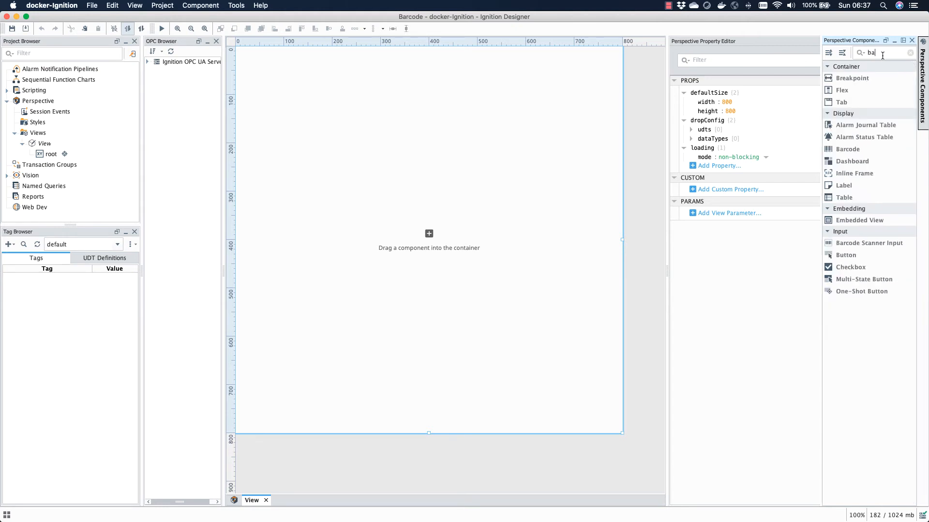
{"action": "type", "text": "rcode"}
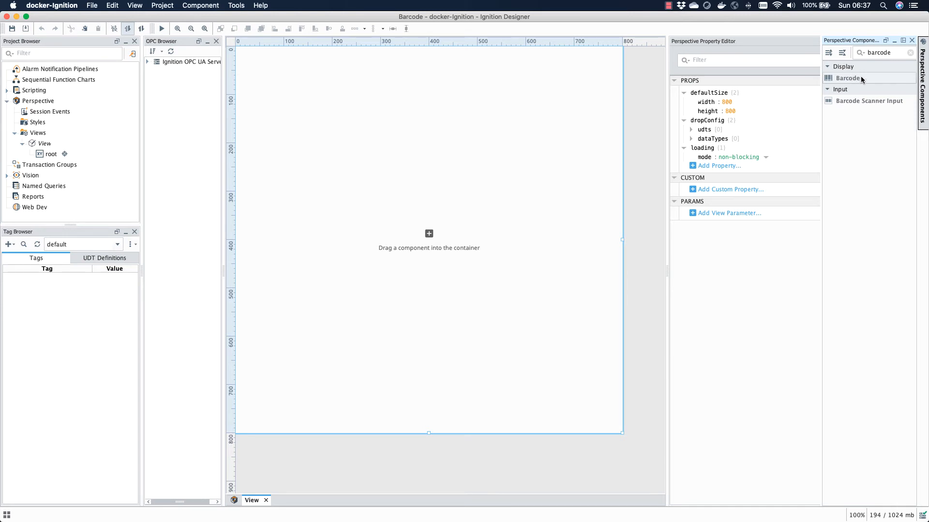
{"action": "key", "text": "BackSpace"}
{"action": "key", "text": "BackSpace"}
{"action": "key", "text": "BackSpace"}
{"action": "key", "text": "BackSpace"}
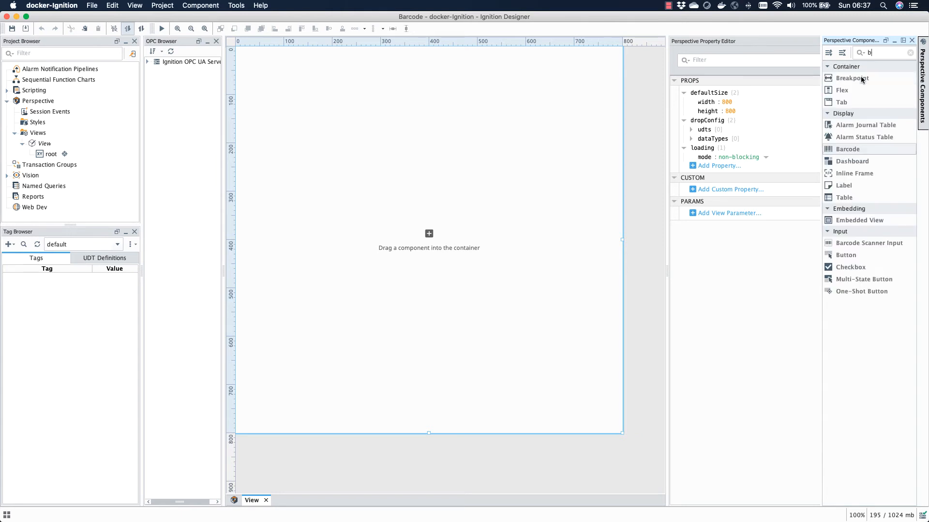
{"action": "type", "text": "u"}
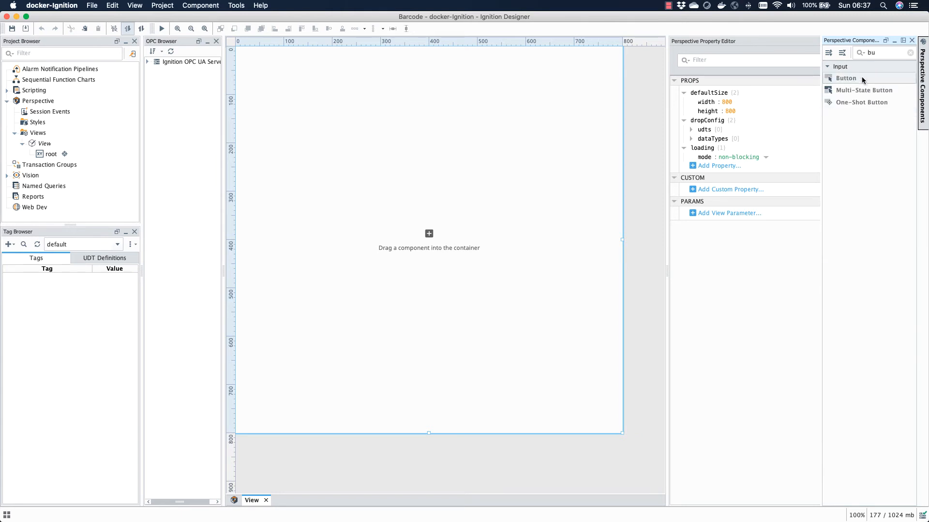
{"action": "left_click_drag", "start_coordinate": [842, 81], "coordinate": [428, 214]}
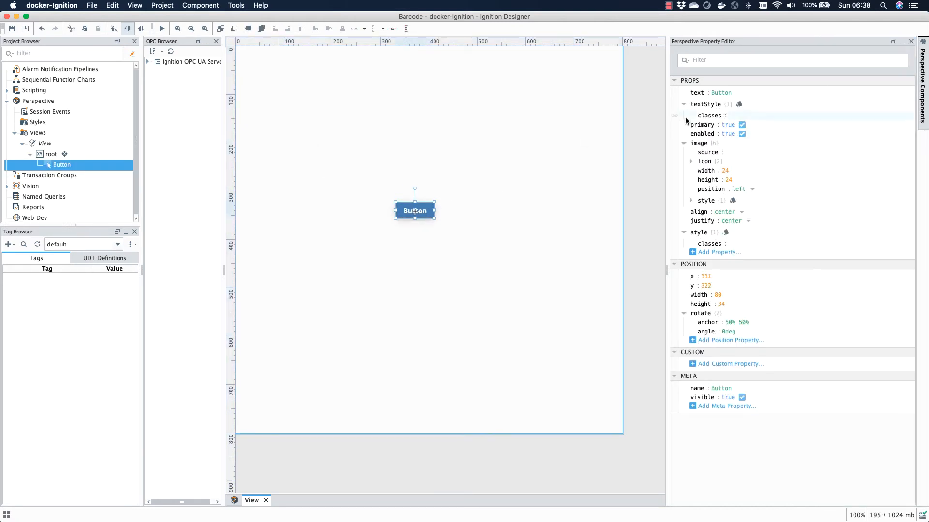
Step: Set the button's text to Scan Me
{"action": "left_click", "coordinate": [718, 93]}
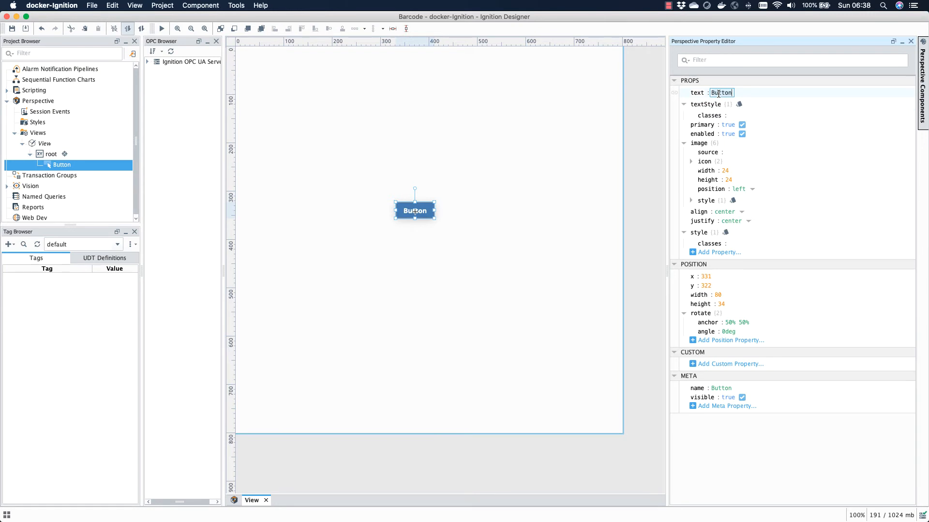
{"action": "type", "text": "Scan Me"}
{"action": "key", "text": "Return"}
{"action": "left_click", "coordinate": [525, 234]}
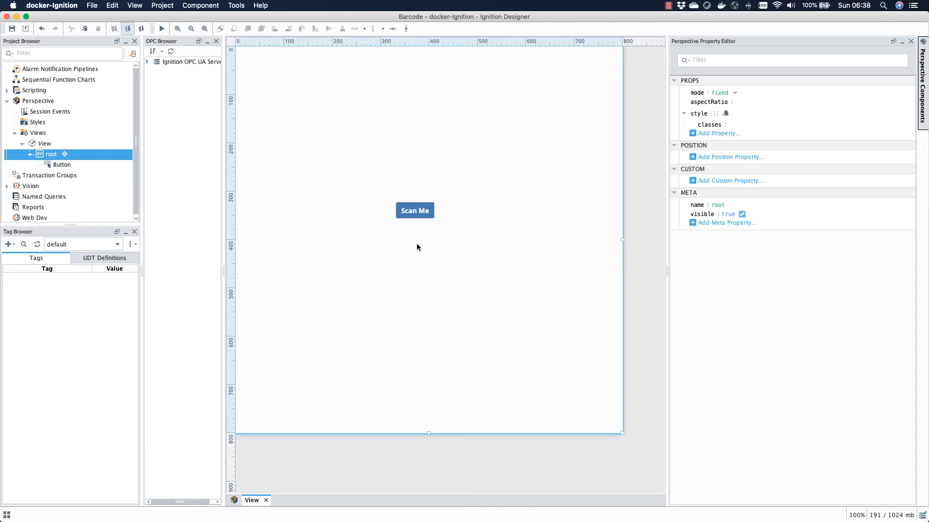
Step: Configure the button's onClick event with a Scan Barcode action using the QR Code barcode type, and apply it
{"action": "right_click", "coordinate": [418, 215]}
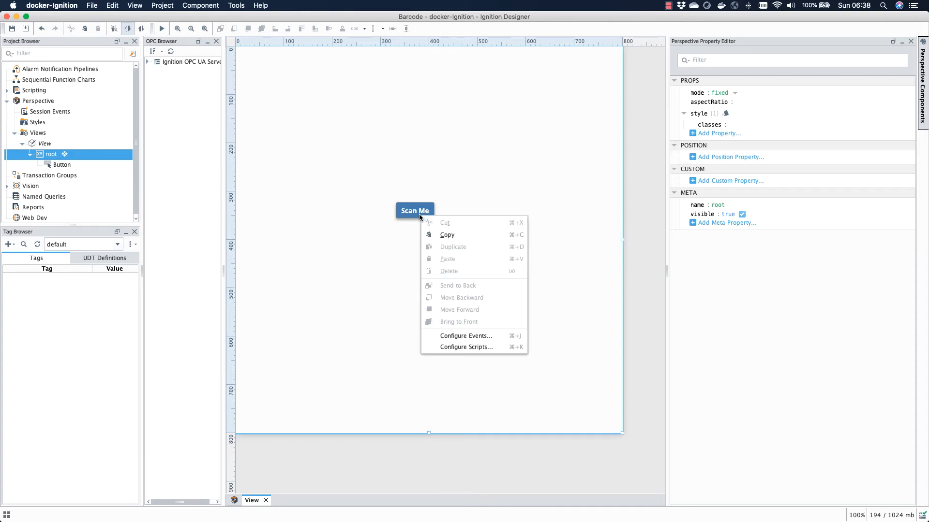
{"action": "left_click", "coordinate": [419, 214]}
{"action": "right_click", "coordinate": [404, 214]}
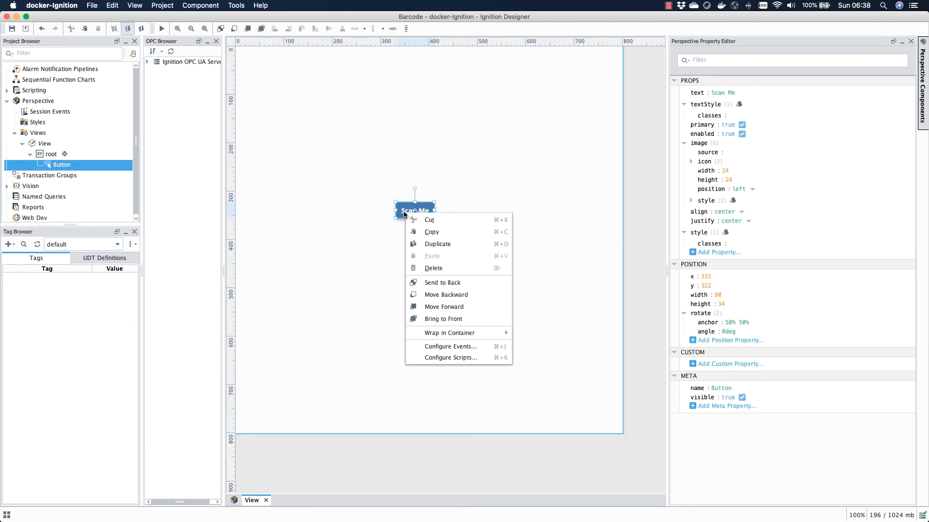
{"action": "left_click", "coordinate": [442, 348]}
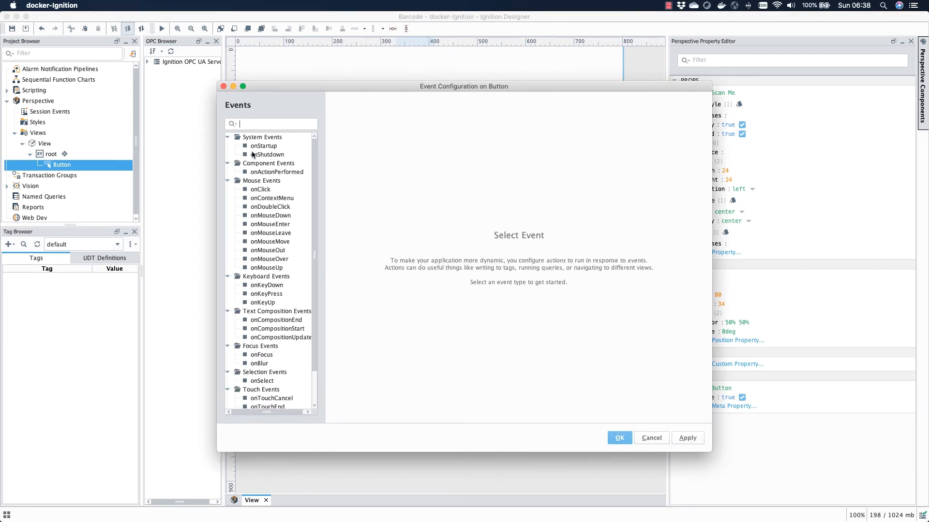
{"action": "left_click", "coordinate": [261, 190]}
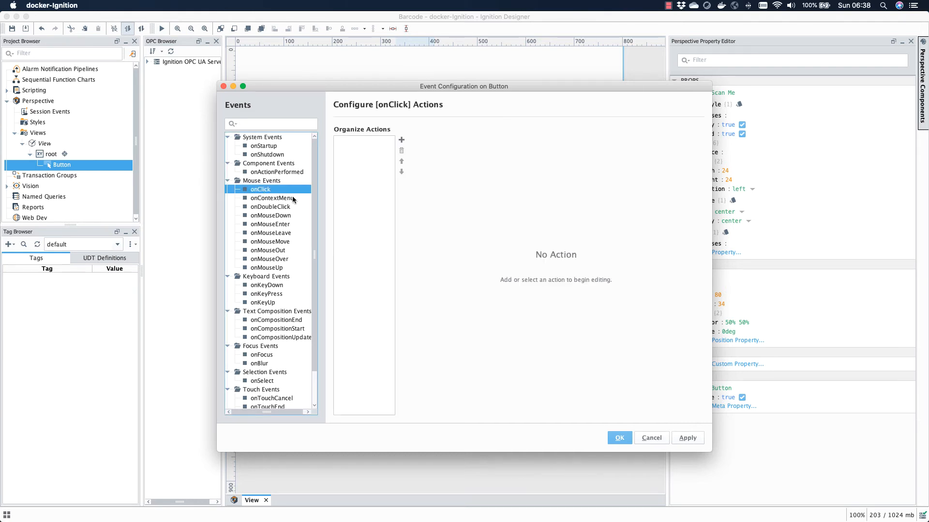
{"action": "left_click", "coordinate": [401, 141]}
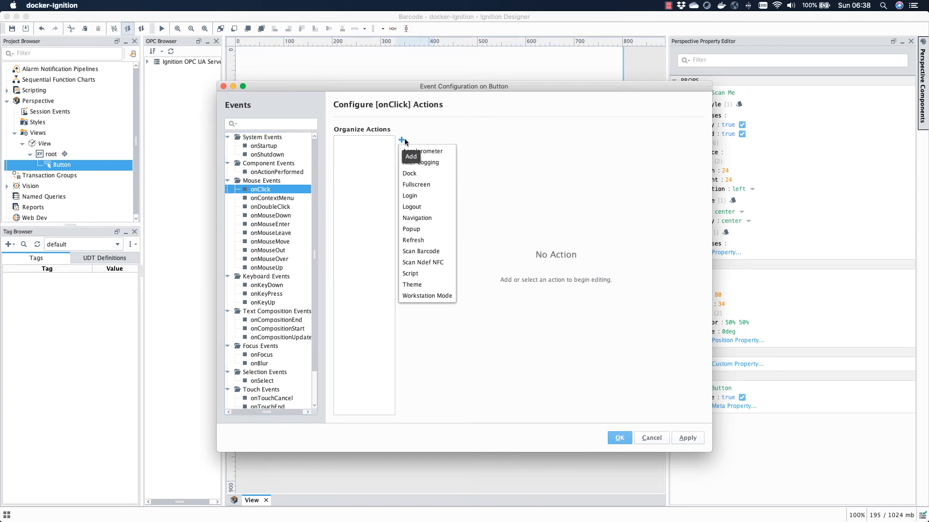
{"action": "left_click", "coordinate": [415, 252]}
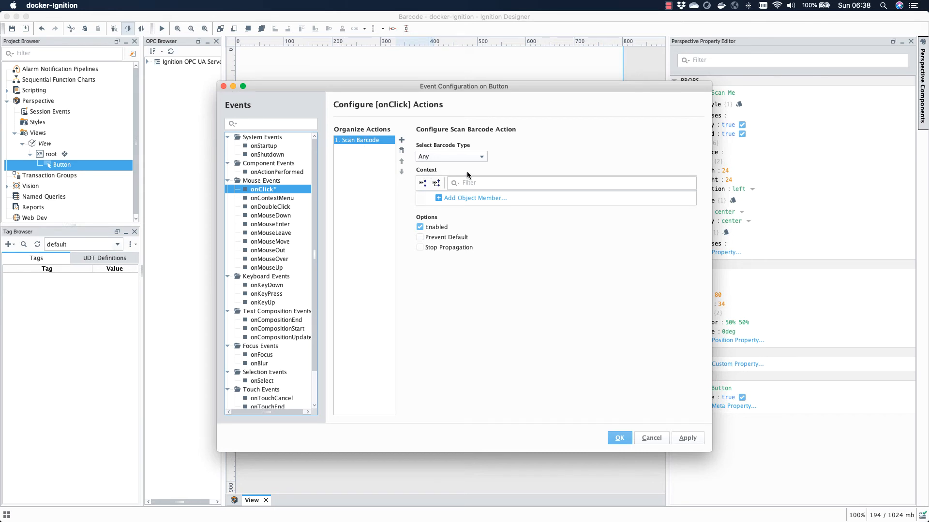
{"action": "left_click", "coordinate": [484, 158]}
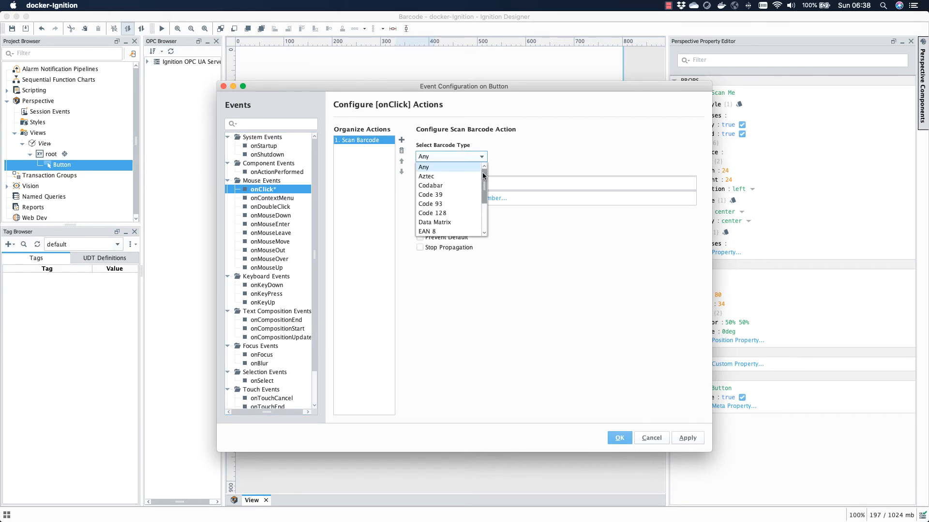
{"action": "left_click_drag", "start_coordinate": [484, 176], "coordinate": [484, 205]}
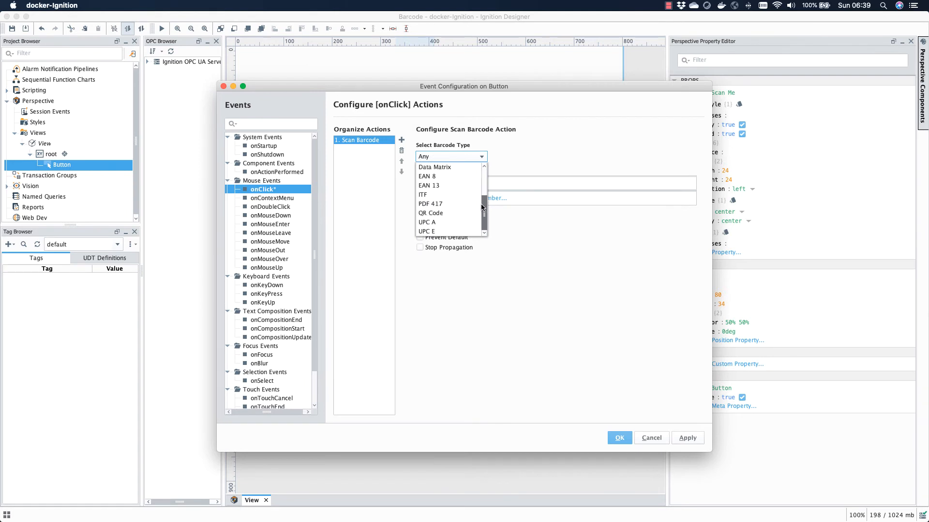
{"action": "left_click", "coordinate": [453, 215]}
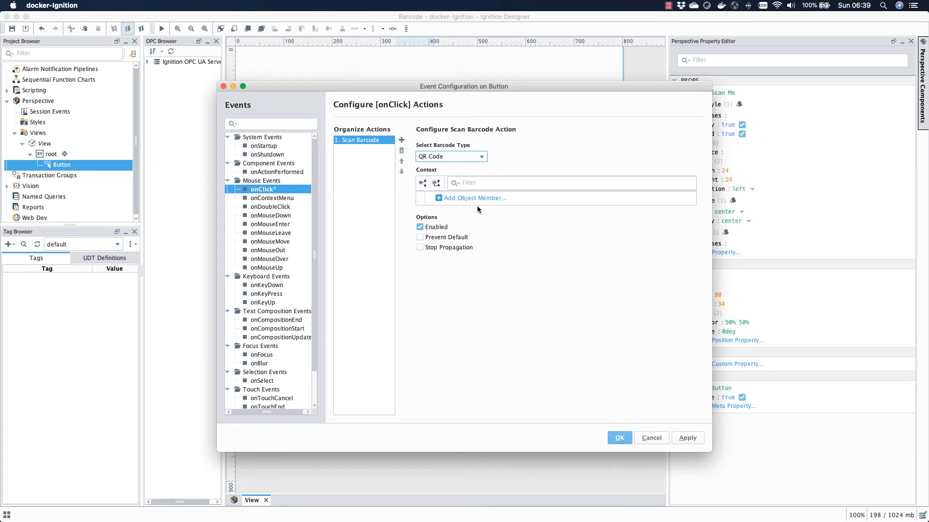
{"action": "left_click", "coordinate": [693, 438]}
{"action": "left_click", "coordinate": [619, 438]}
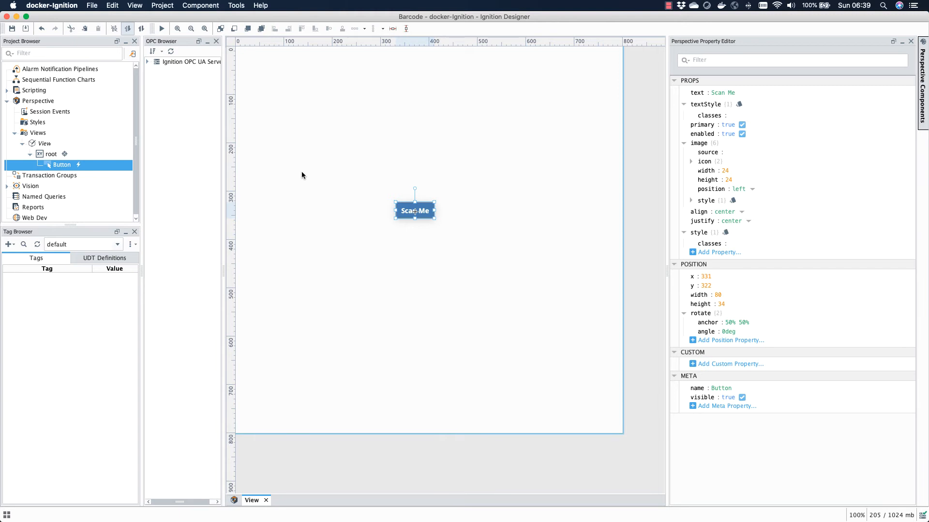
Step: Open the Barcode Scanned session event script and add a line creating a logger named Barcode
{"action": "left_click", "coordinate": [162, 6]}
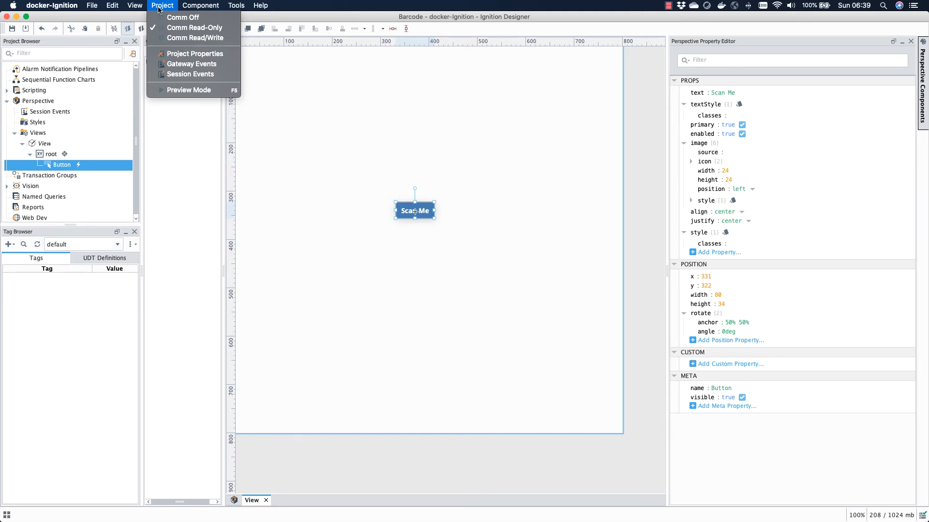
{"action": "left_click", "coordinate": [202, 78]}
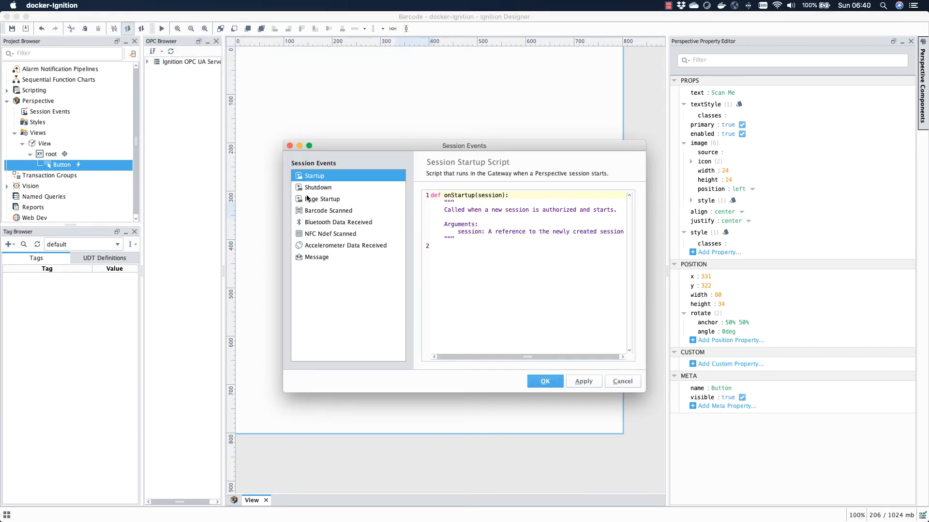
{"action": "left_click", "coordinate": [321, 211]}
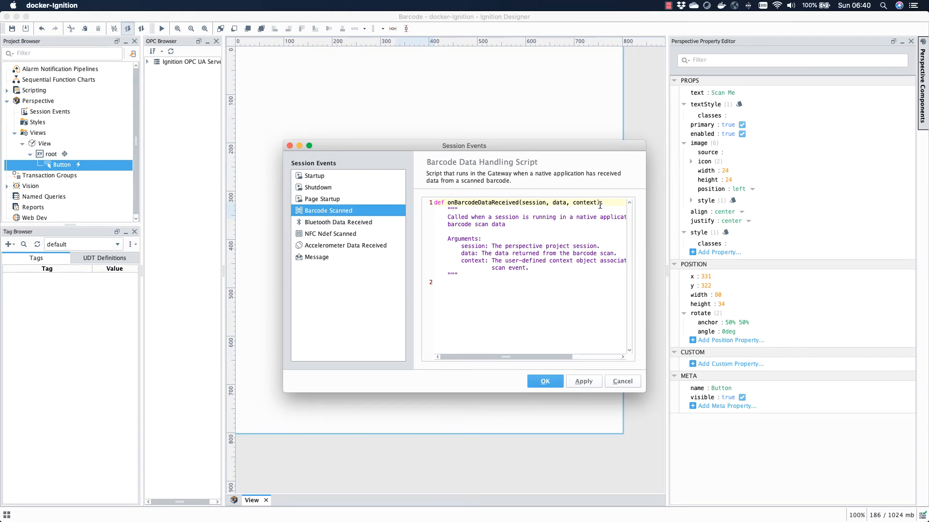
{"action": "left_click_drag", "start_coordinate": [600, 202], "coordinate": [573, 202]}
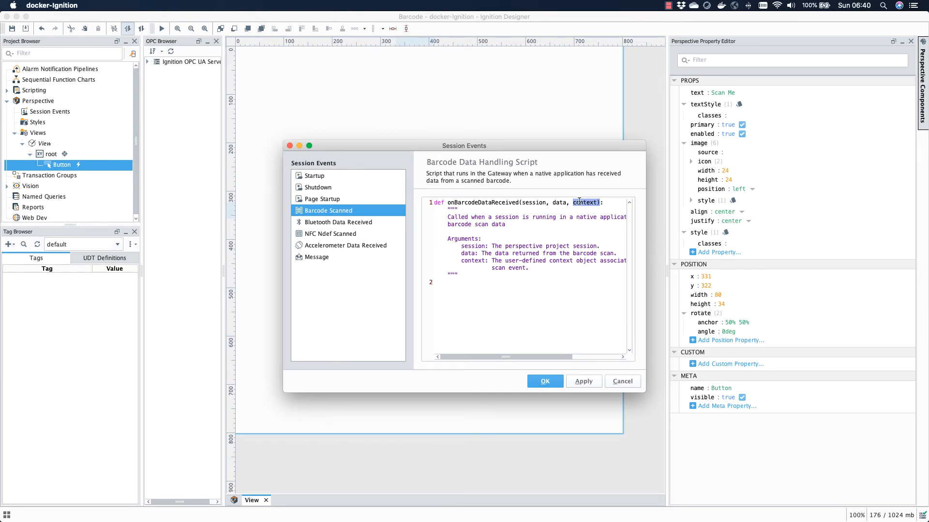
{"action": "left_click_drag", "start_coordinate": [574, 147], "coordinate": [514, 86]}
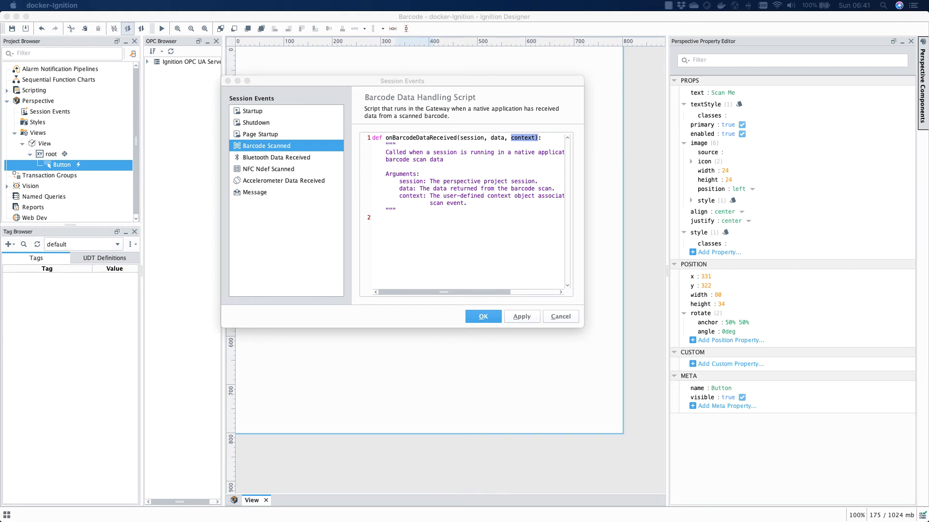
{"action": "left_click", "coordinate": [399, 226]}
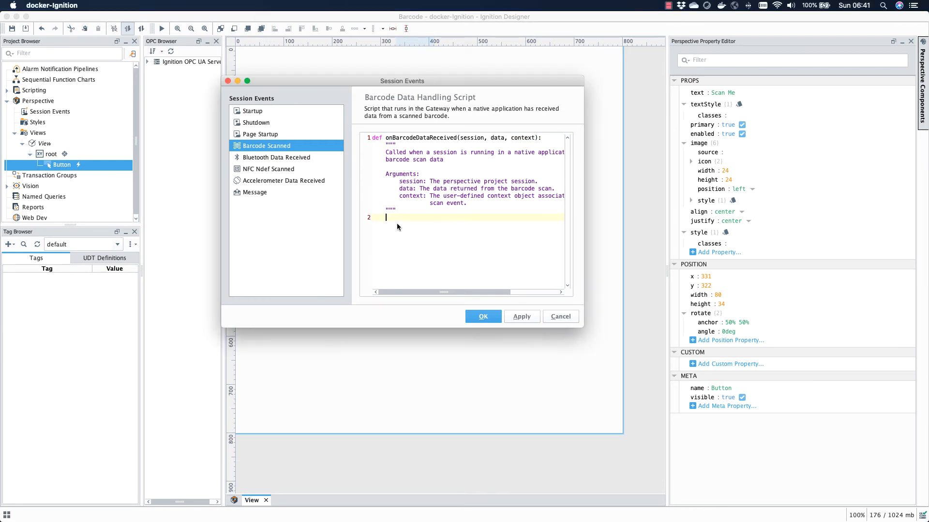
{"action": "type", "text": "ogger = system.util.getLogger(\"Barcode\")"}
{"action": "left_click", "coordinate": [388, 222]}
{"action": "type", "text": "l"}
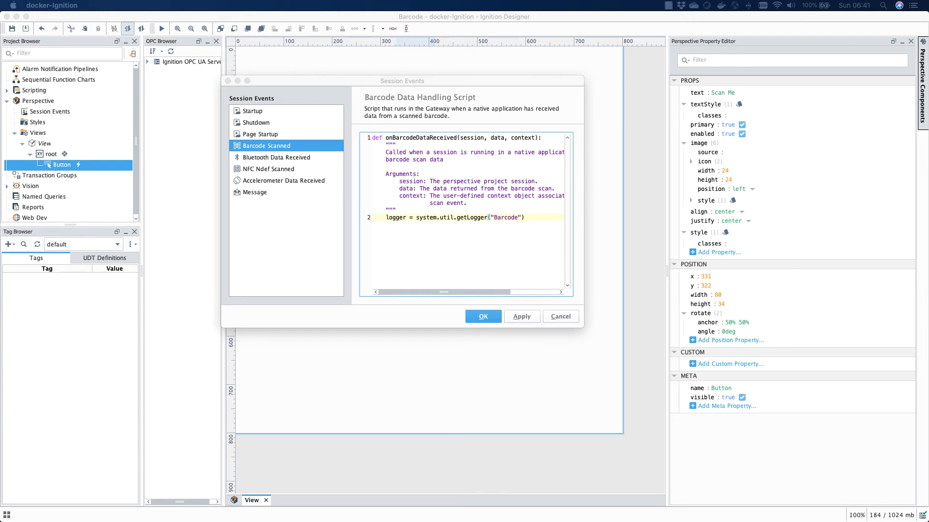
Step: Add lines logging str(context) and str(data) with the Barcode logger
{"action": "left_click", "coordinate": [398, 222]}
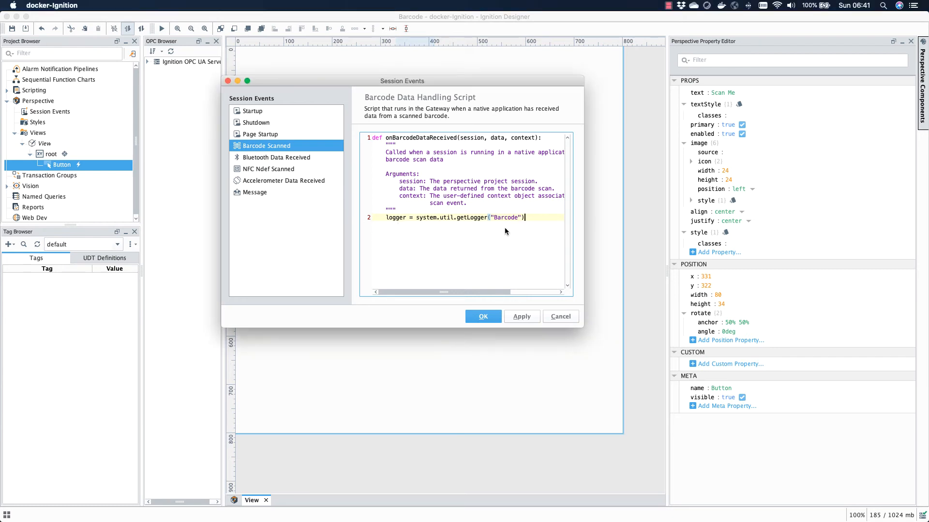
{"action": "key", "text": "Return"}
{"action": "type", "text": "logger.info(str(context))"}
{"action": "key", "text": "Return"}
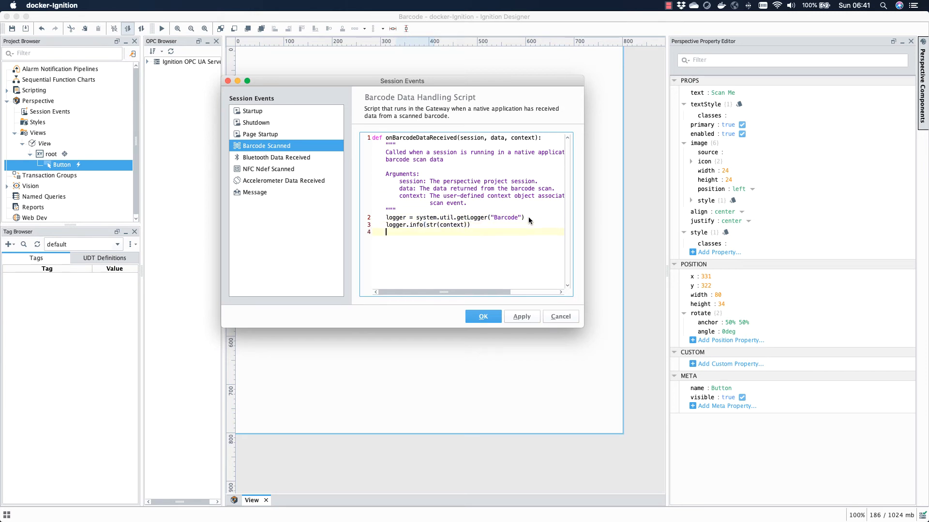
{"action": "type", "text": "logger.info(str(context))"}
{"action": "left_click_drag", "start_coordinate": [463, 233], "coordinate": [441, 233]}
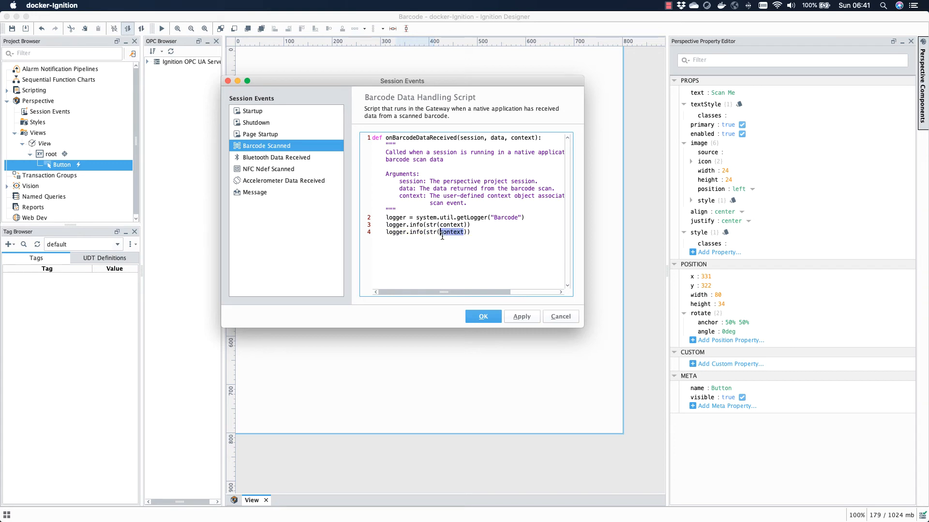
{"action": "type", "text": "data"}
Step: Close the session events dialog with OK and save the project
{"action": "left_click", "coordinate": [466, 245]}
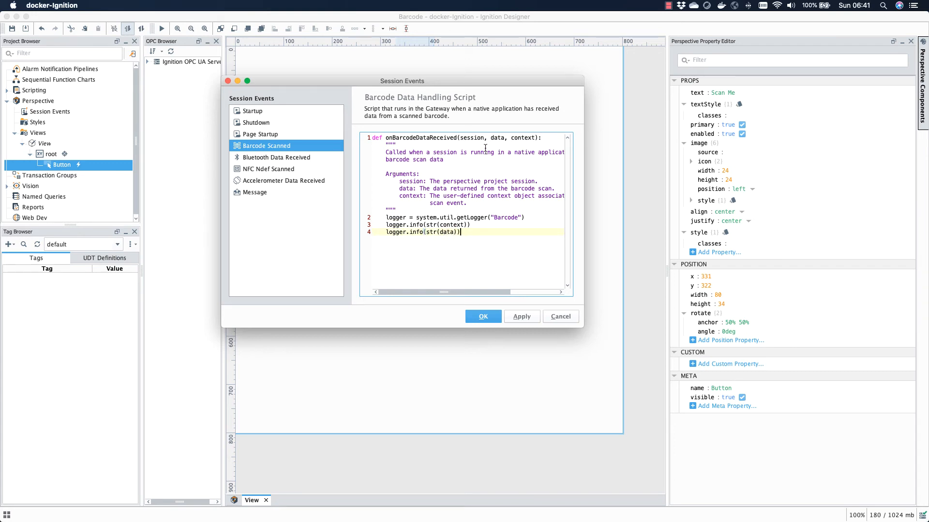
{"action": "left_click_drag", "start_coordinate": [536, 137], "coordinate": [491, 137]}
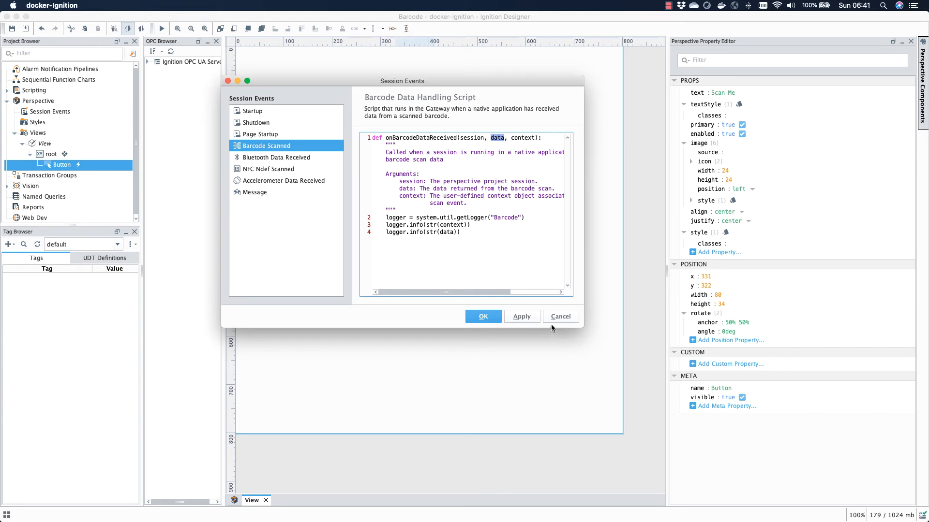
{"action": "left_click", "coordinate": [491, 320]}
{"action": "left_click", "coordinate": [12, 28]}
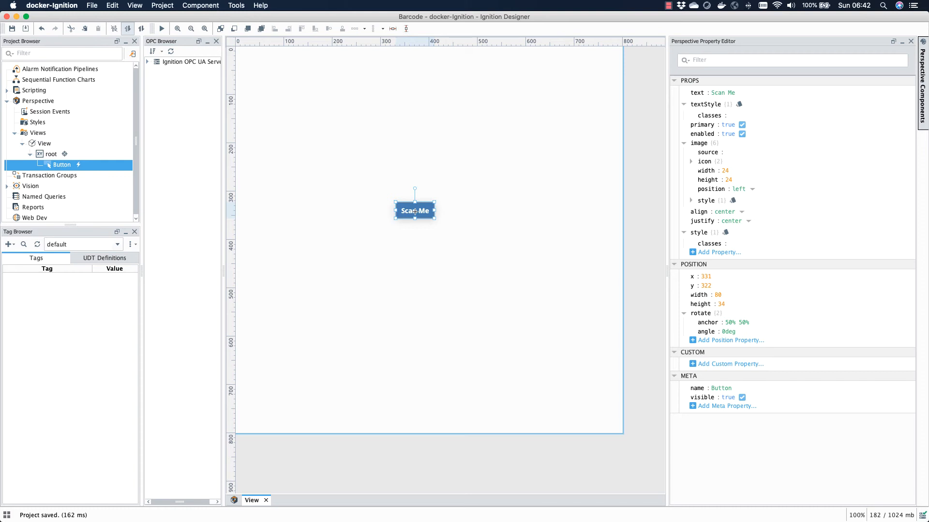
Step: Look up the local device IP addresses in IP Scanner, then close it
{"action": "key", "text": "super+Tab"}
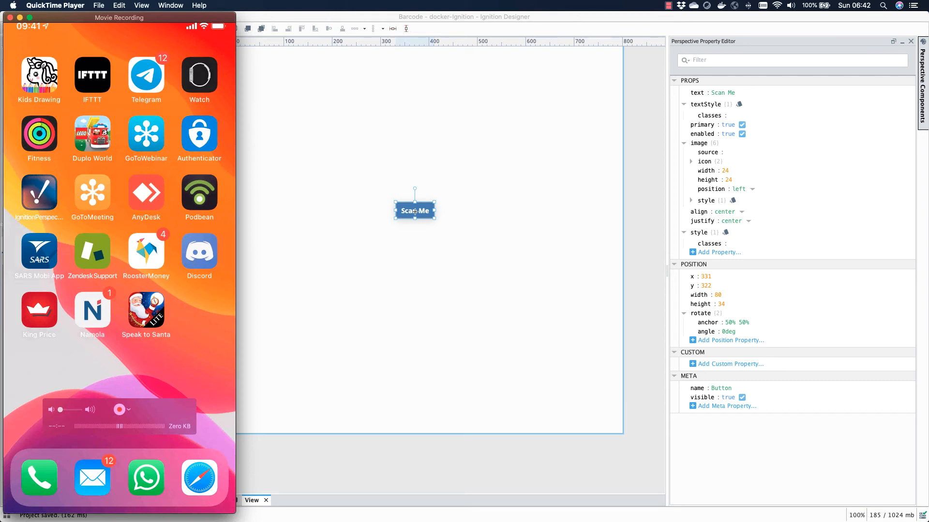
{"action": "key", "text": "super+Tab"}
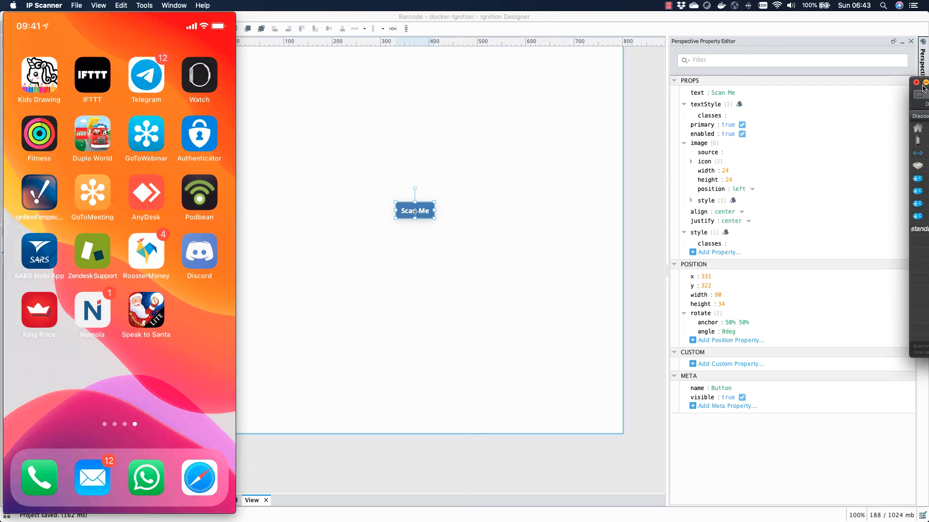
{"action": "left_click_drag", "start_coordinate": [911, 98], "coordinate": [502, 98]}
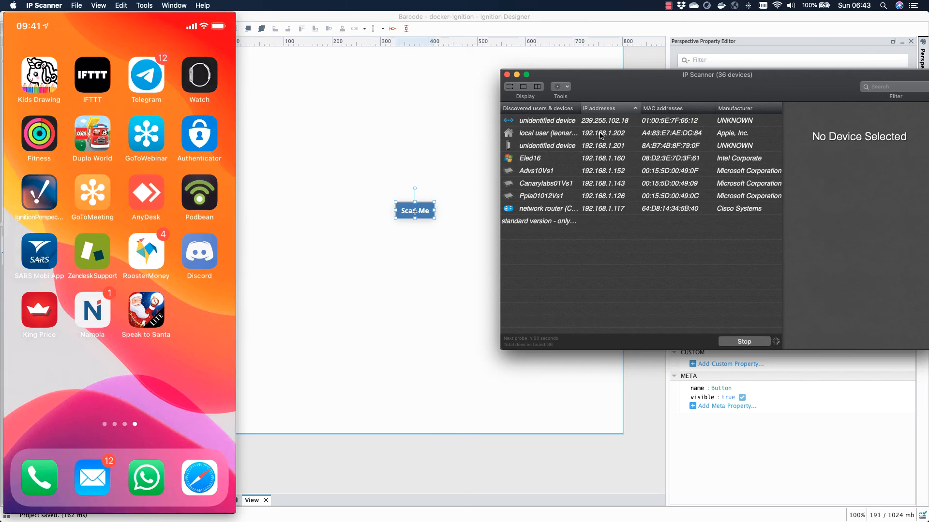
{"action": "left_click", "coordinate": [506, 74]}
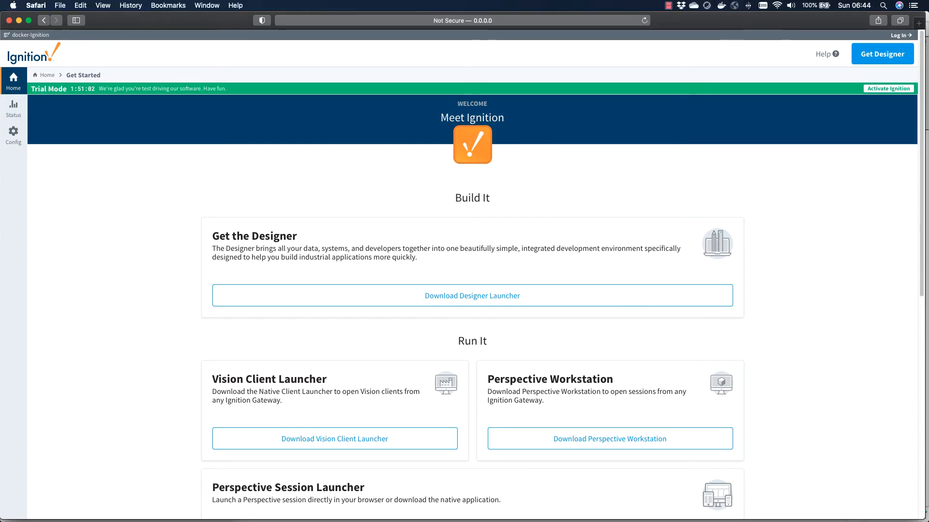
Step: Open qr-code-generator.com in a new browser tab
{"action": "left_click", "coordinate": [918, 24]}
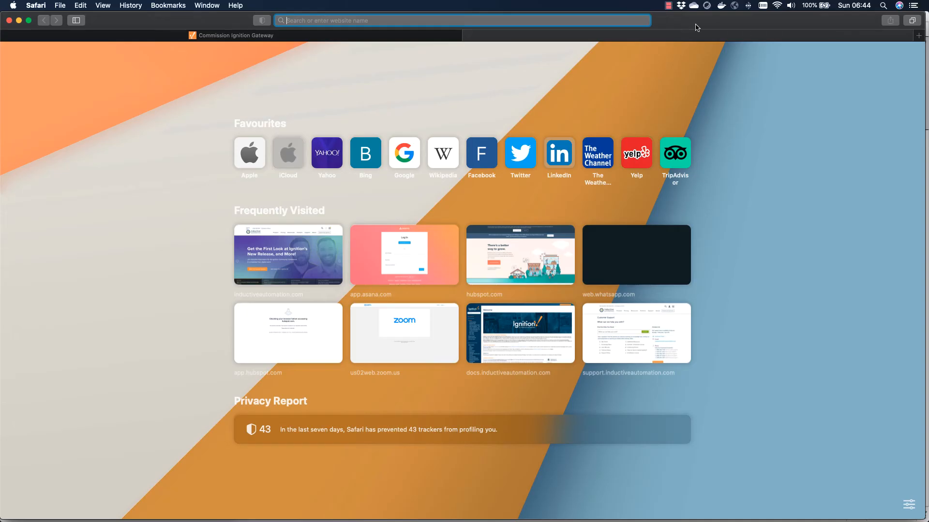
{"action": "type", "text": "ba"}
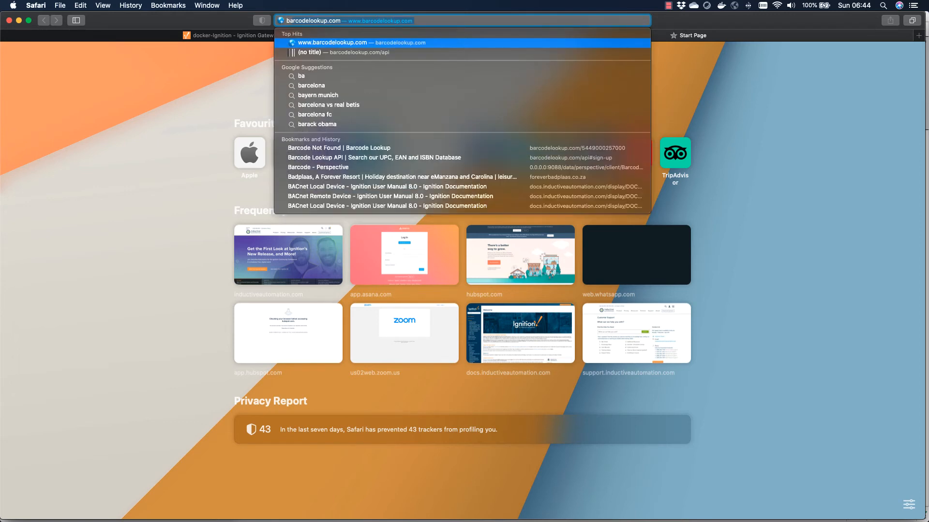
{"action": "type", "text": "r"}
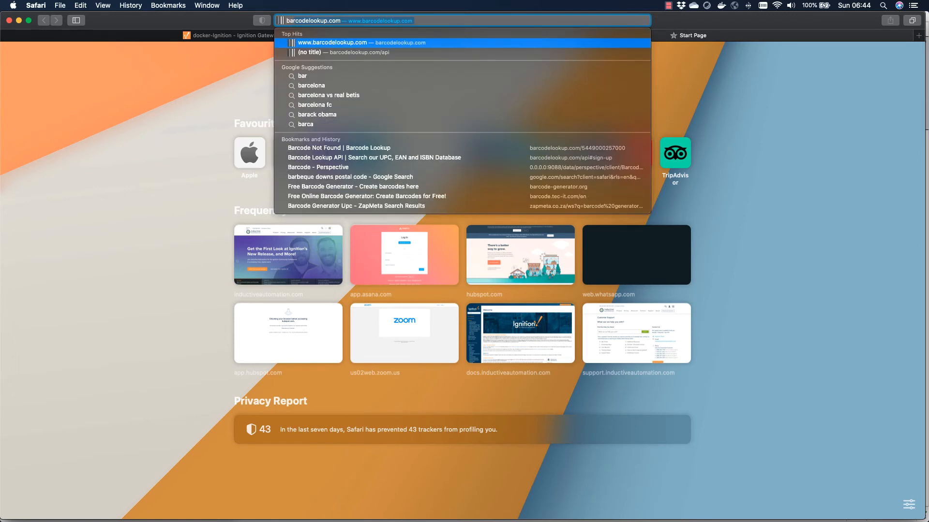
{"action": "key", "text": "BackSpace"}
{"action": "key", "text": "BackSpace"}
{"action": "key", "text": "BackSpace"}
{"action": "key", "text": "BackSpace"}
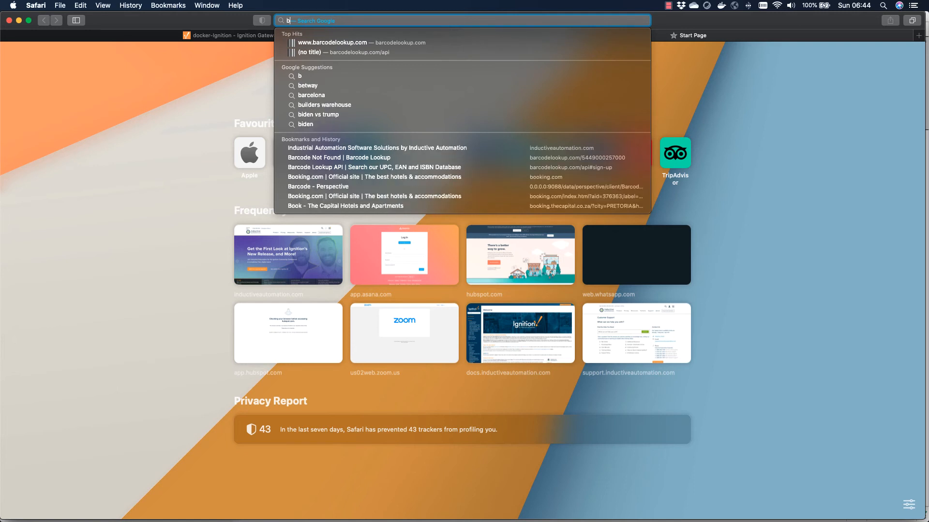
{"action": "type", "text": "qr-code-generator.com"}
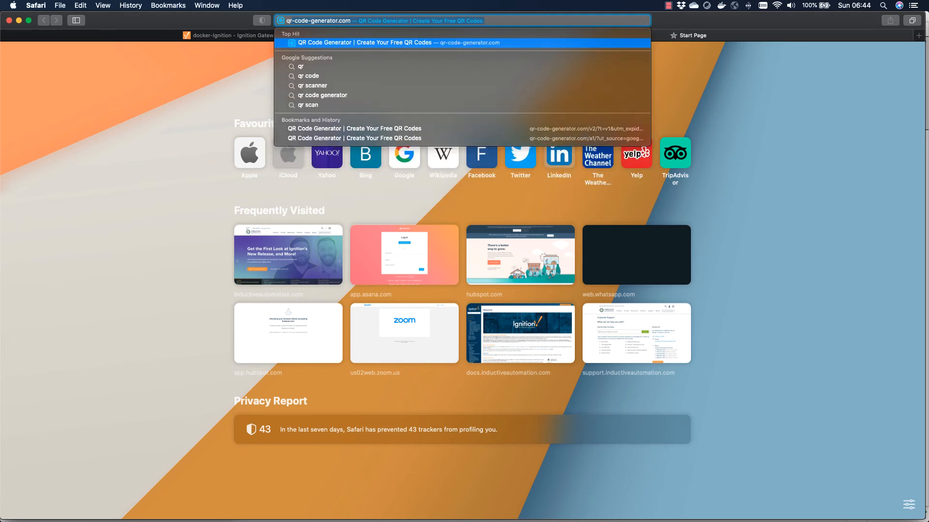
{"action": "left_click", "coordinate": [433, 43]}
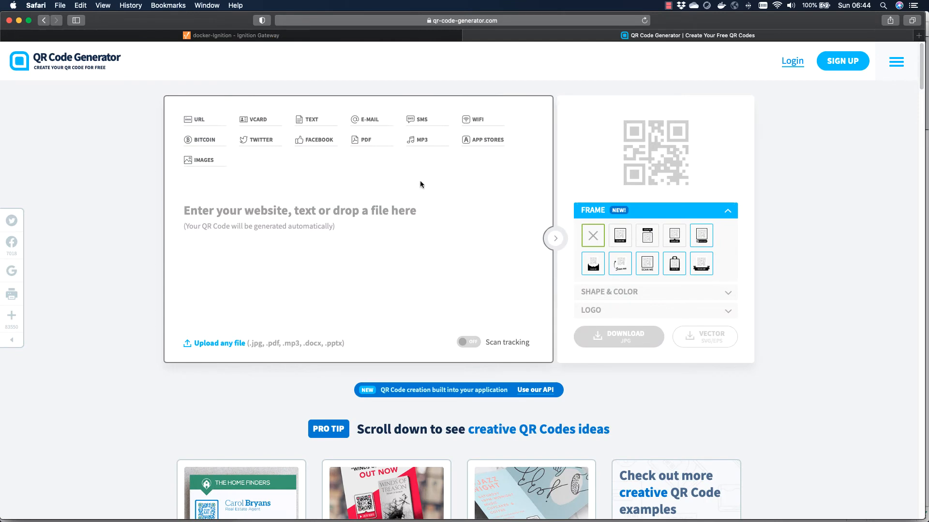
Step: Generate a QR code containing the text pumpA
{"action": "left_click", "coordinate": [393, 214]}
{"action": "type", "text": "pump"}
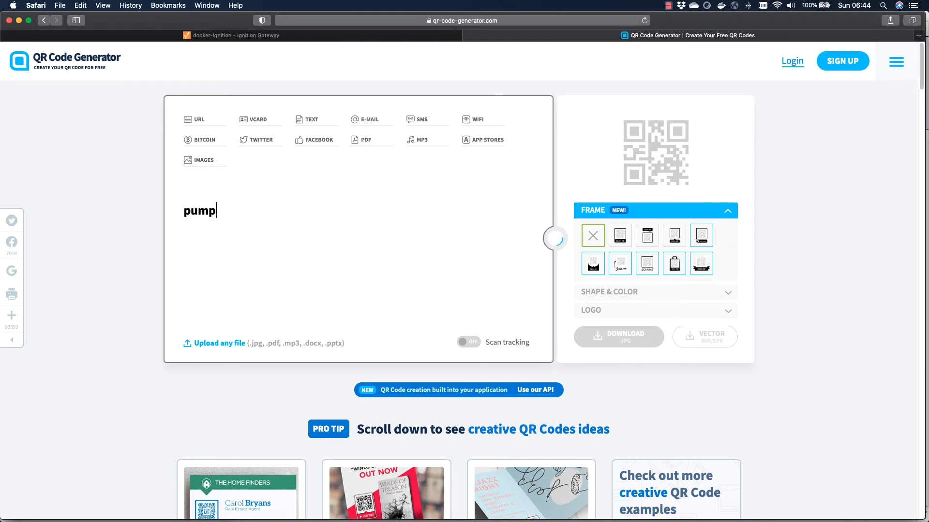
{"action": "type", "text": "A"}
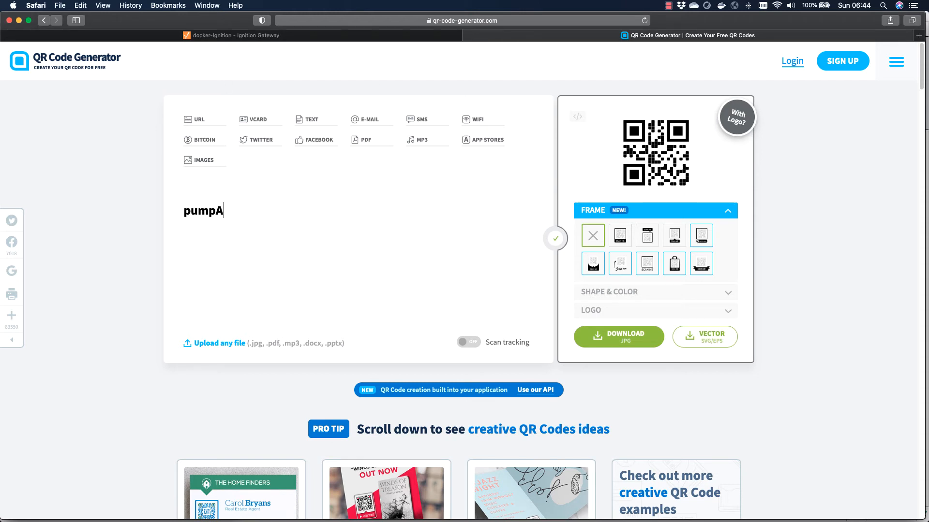
Step: In the Ignition Gateway tab, sign in with the saved gateway login and password, and open the Status Logs page
{"action": "left_click_drag", "start_coordinate": [109, 19], "coordinate": [348, 18]}
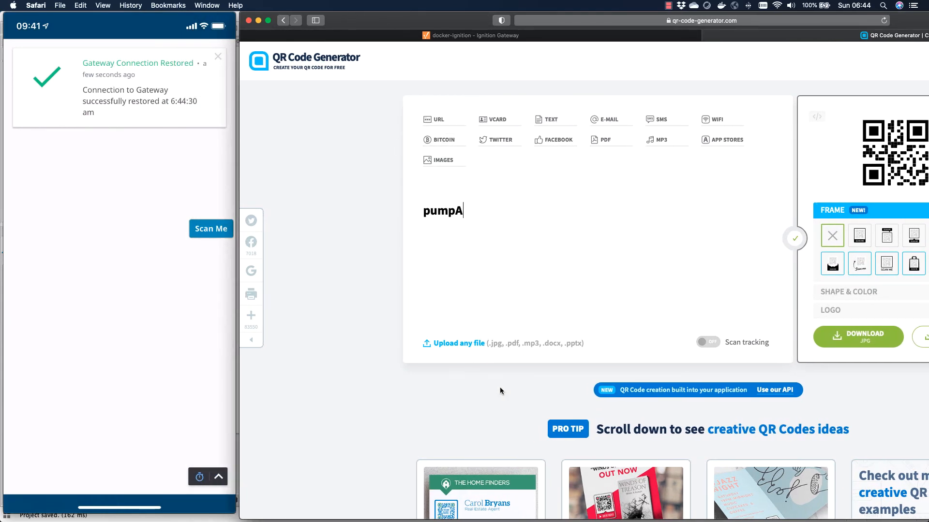
{"action": "mouse_move", "coordinate": [213, 265]}
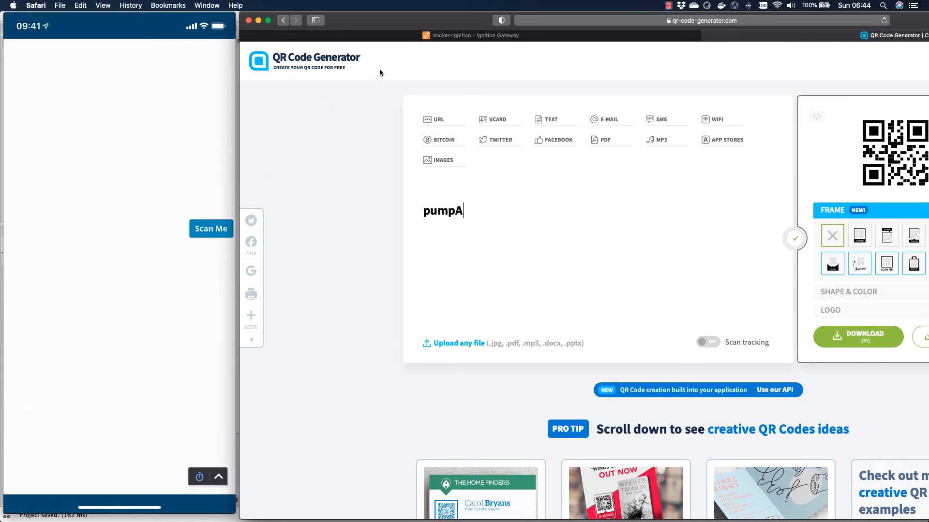
{"action": "mouse_move", "coordinate": [404, 41]}
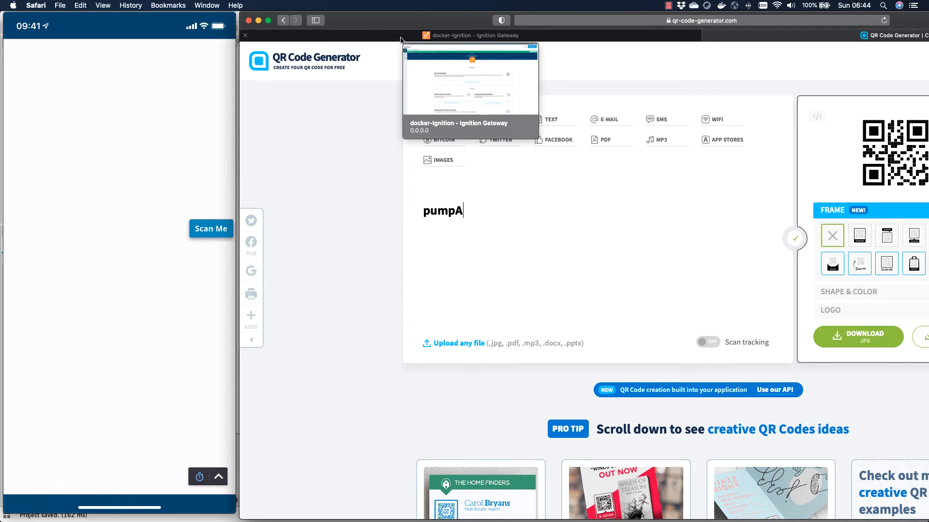
{"action": "left_click", "coordinate": [406, 37]}
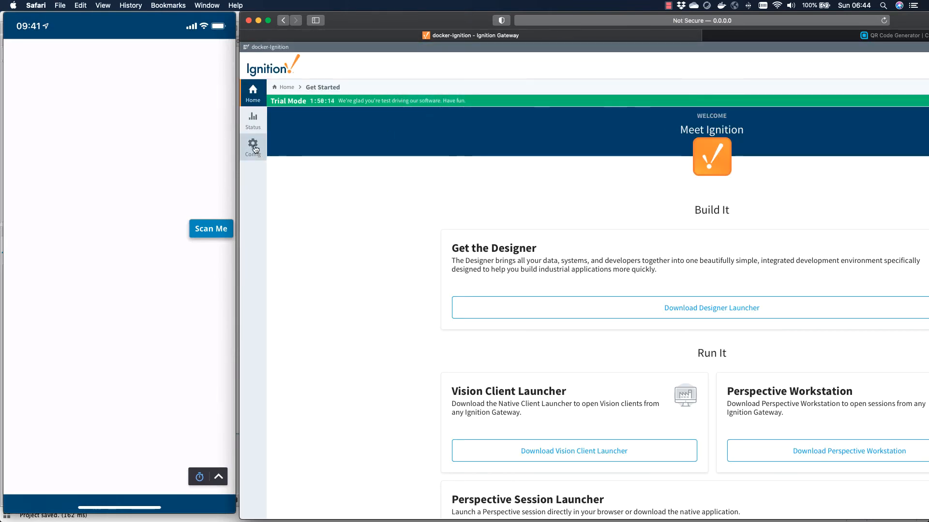
{"action": "left_click", "coordinate": [253, 120]}
{"action": "left_click", "coordinate": [704, 271]}
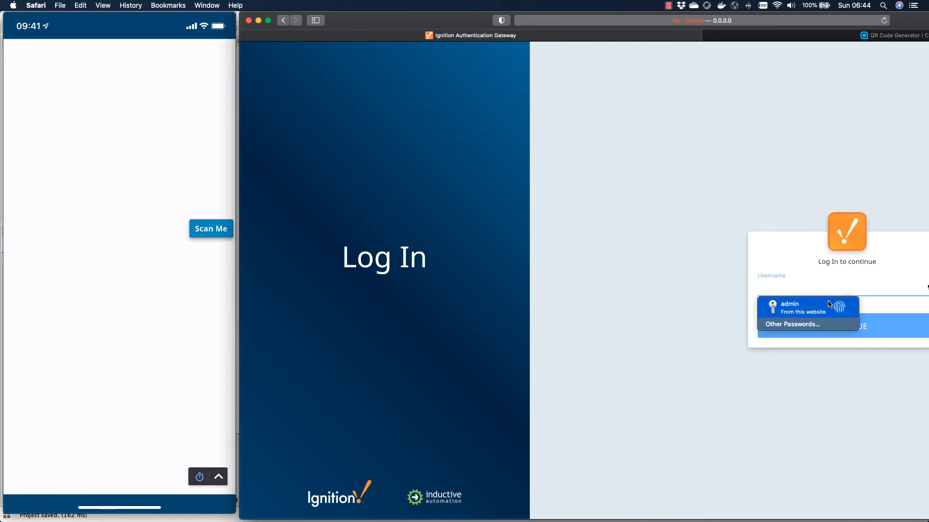
{"action": "left_click", "coordinate": [828, 304]}
{"action": "left_click", "coordinate": [838, 335]}
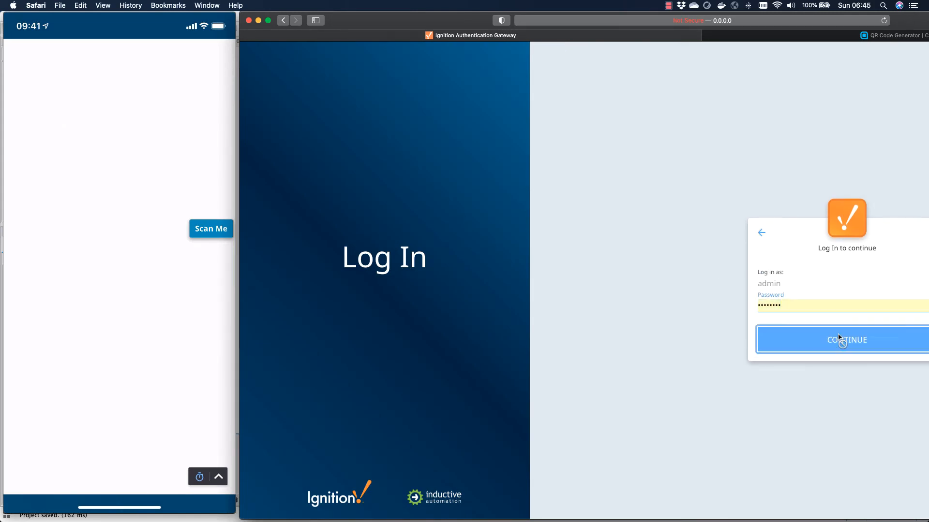
{"action": "left_click", "coordinate": [838, 338]}
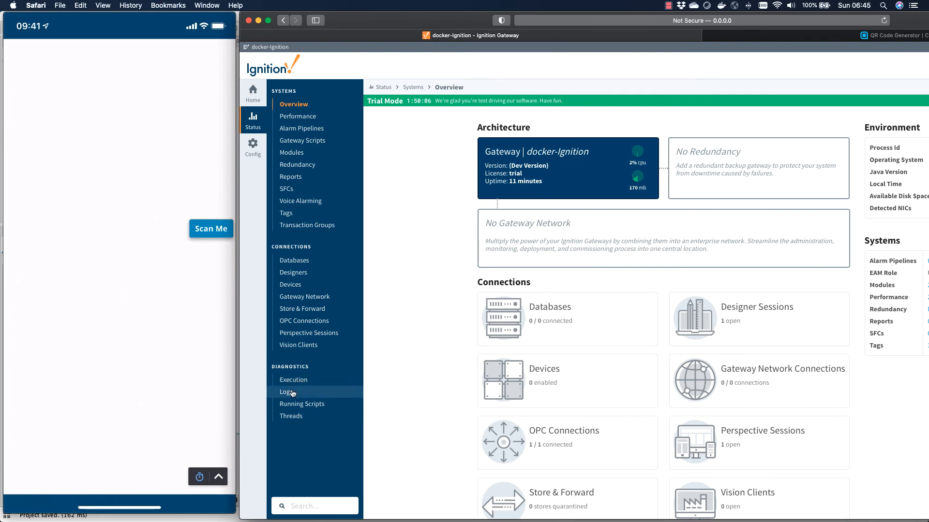
{"action": "left_click", "coordinate": [292, 393]}
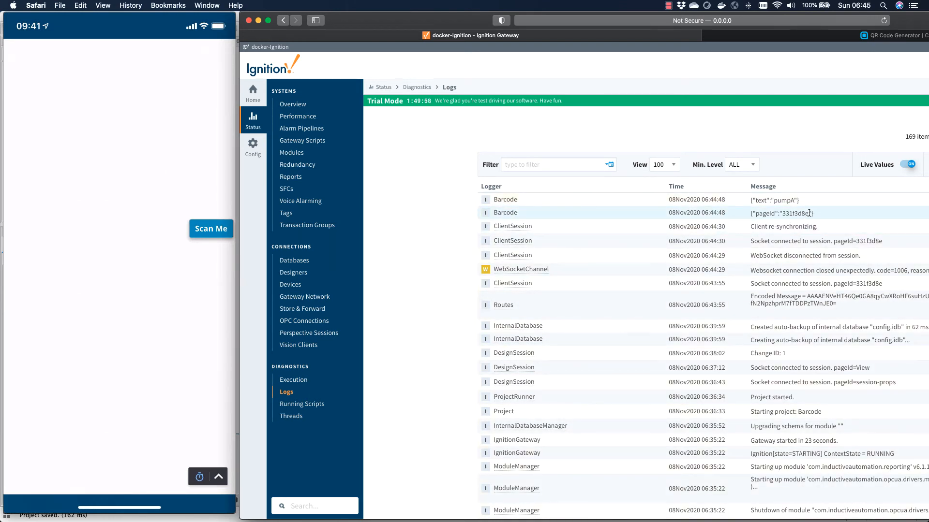
Step: Examine the Barcode logger messages at the top of the gateway logs
{"action": "left_click_drag", "start_coordinate": [809, 213], "coordinate": [755, 214]}
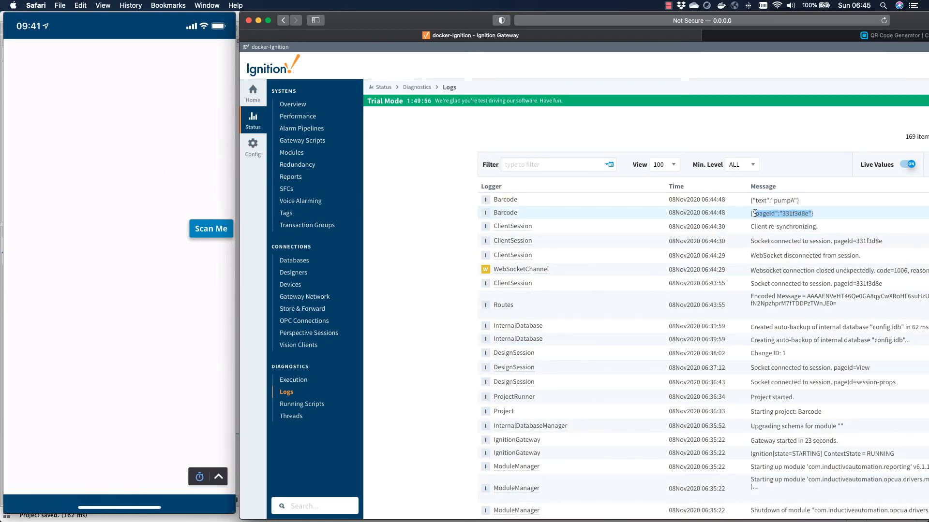
{"action": "left_click", "coordinate": [754, 213]}
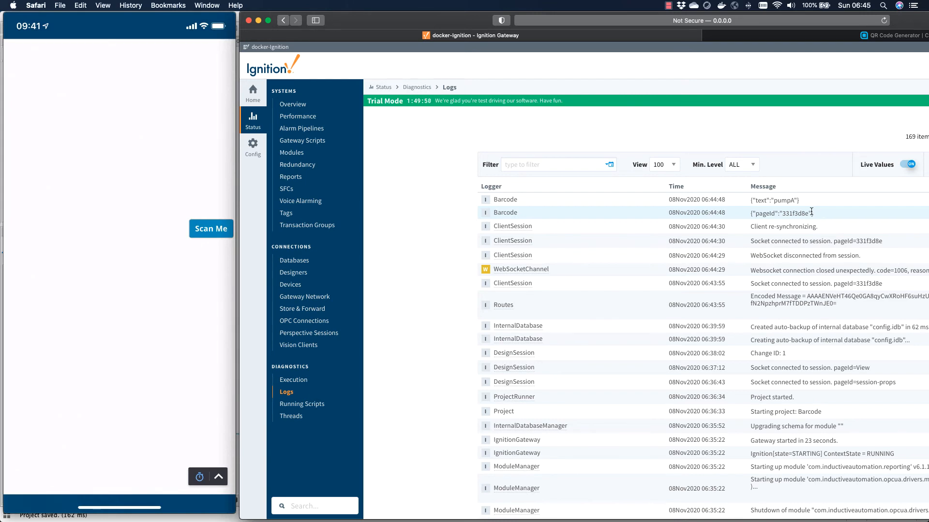
{"action": "left_click_drag", "start_coordinate": [813, 213], "coordinate": [751, 214]}
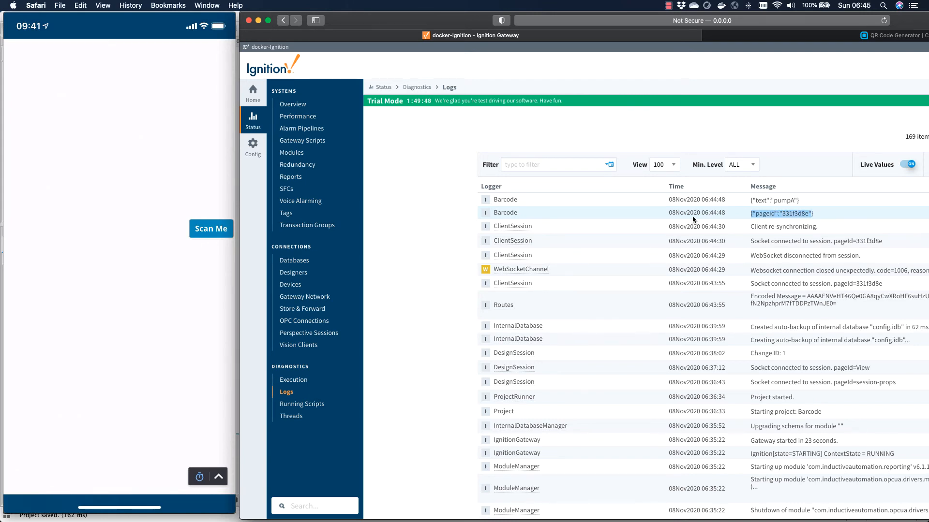
{"action": "left_click_drag", "start_coordinate": [806, 199], "coordinate": [751, 200]}
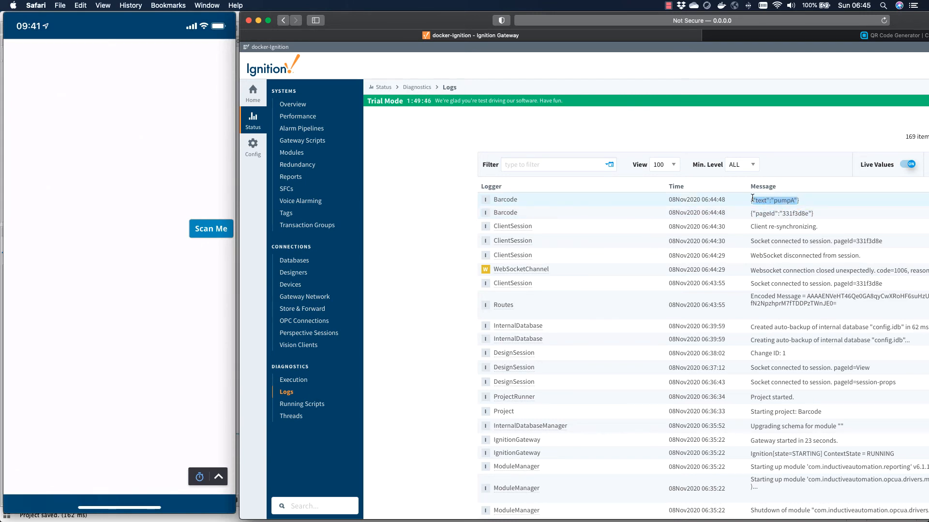
{"action": "left_click", "coordinate": [767, 223]}
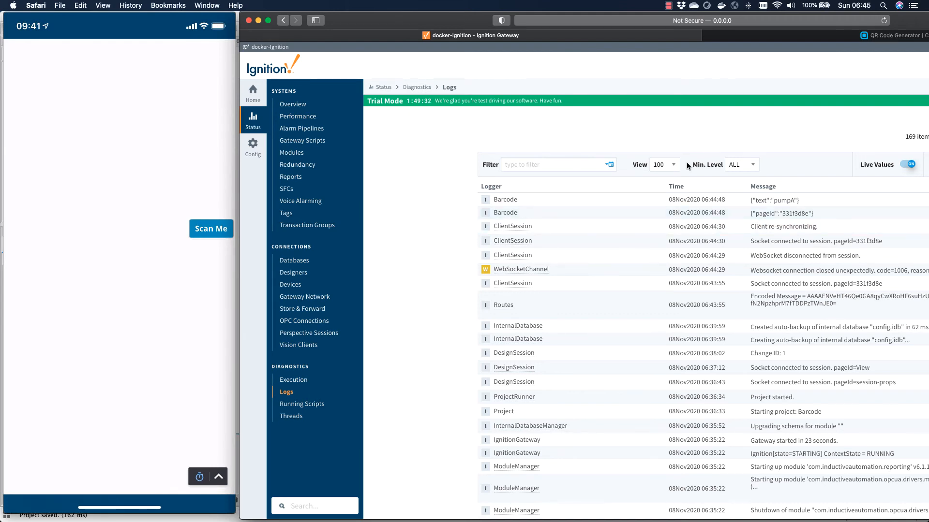
{"action": "left_click_drag", "start_coordinate": [419, 20], "coordinate": [420, 29]}
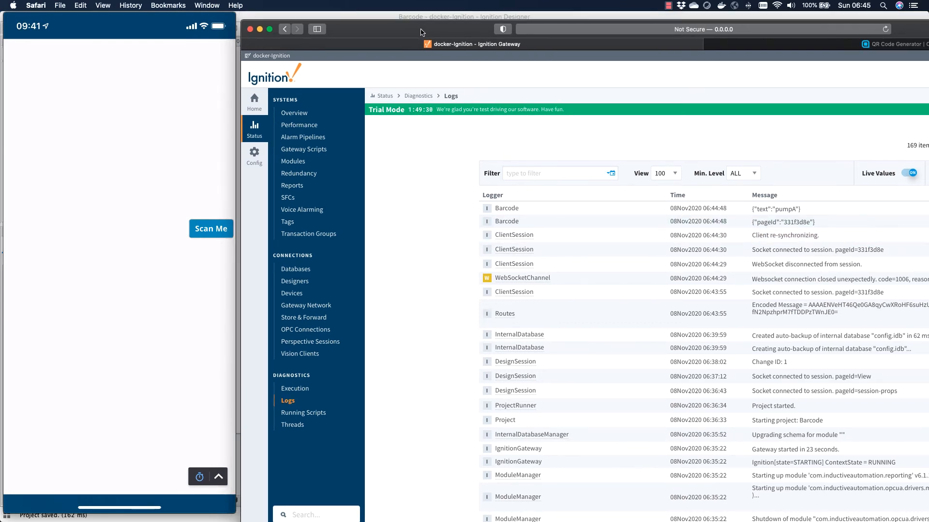
Step: Open the Barcode Scanned session event script in the Designer and review it
{"action": "left_click", "coordinate": [422, 18]}
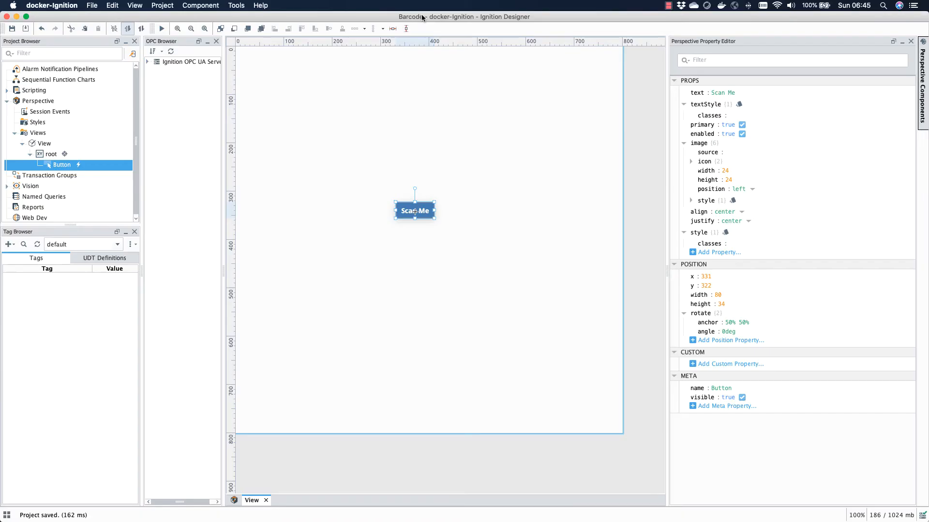
{"action": "left_click", "coordinate": [162, 5]}
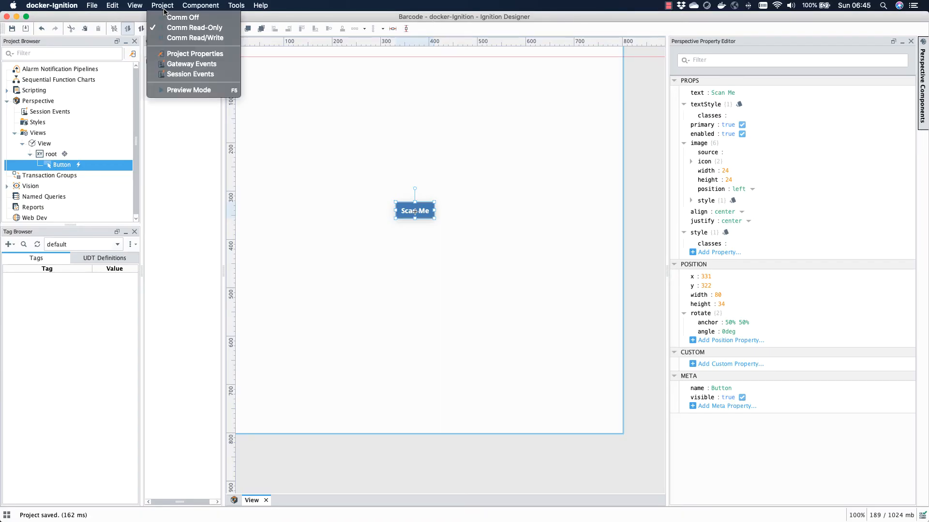
{"action": "left_click", "coordinate": [191, 74]}
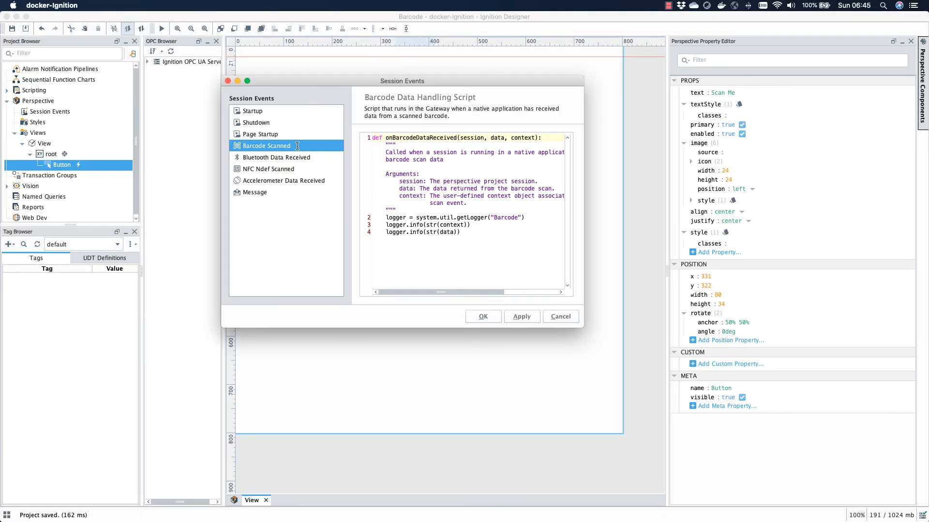
{"action": "left_click_drag", "start_coordinate": [454, 233], "coordinate": [440, 233]}
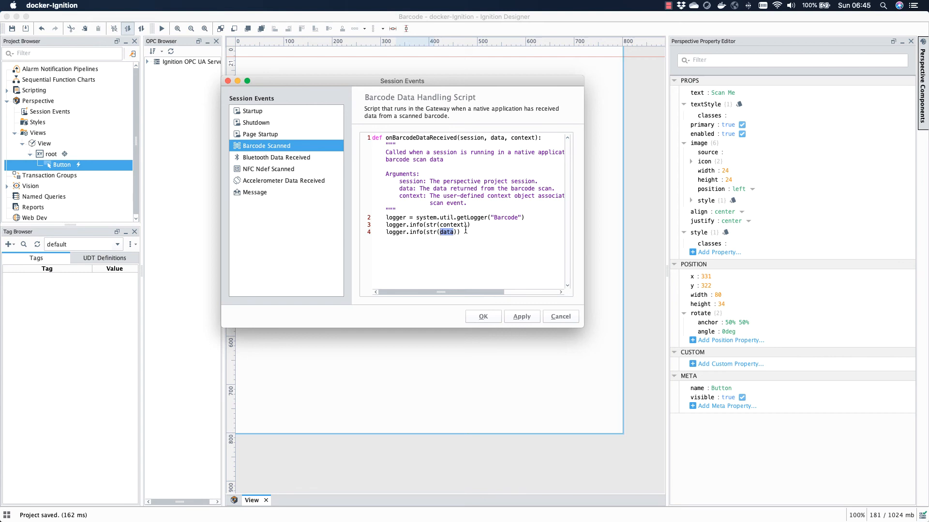
{"action": "left_click_drag", "start_coordinate": [465, 225], "coordinate": [441, 226]}
{"action": "left_click", "coordinate": [484, 317]}
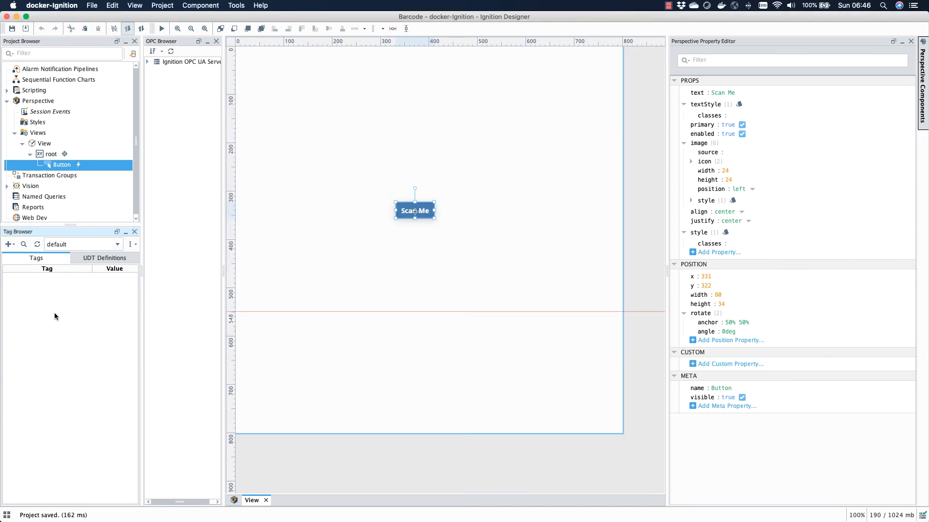
Step: Create a new String memory tag named Barcode in the default tag provider
{"action": "right_click", "coordinate": [38, 303]}
{"action": "mouse_move", "coordinate": [81, 425]}
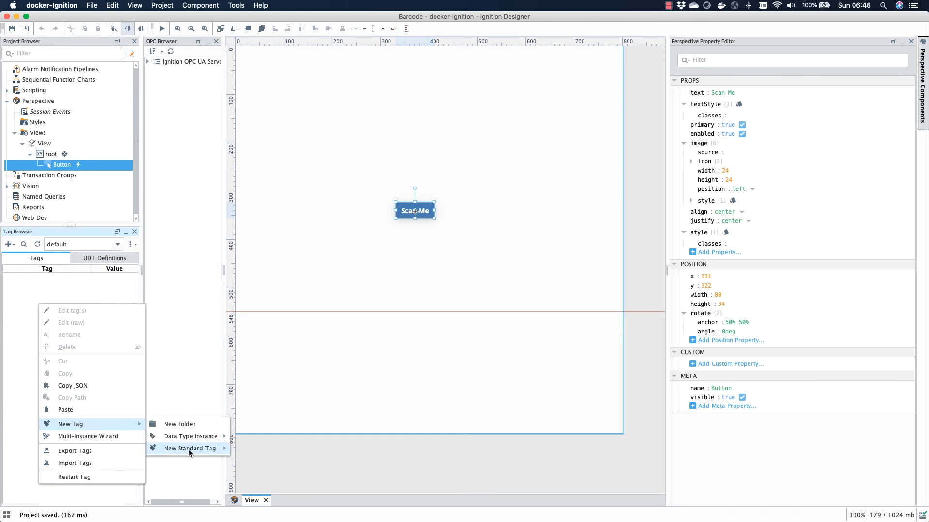
{"action": "mouse_move", "coordinate": [189, 449]}
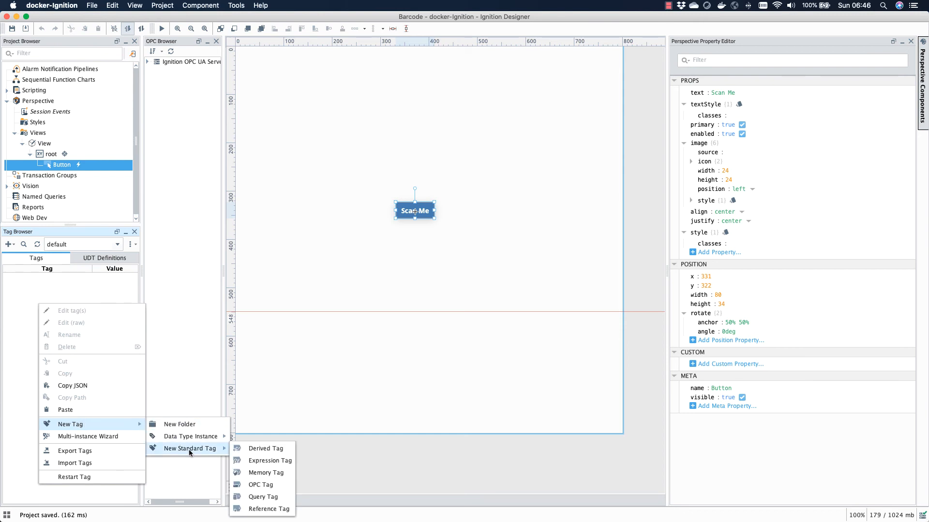
{"action": "left_click", "coordinate": [274, 472]}
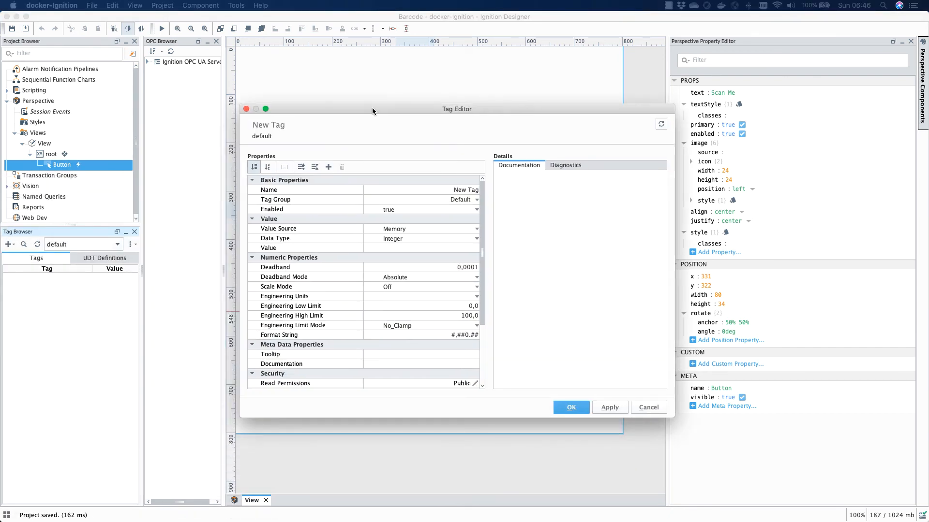
{"action": "left_click", "coordinate": [450, 191]}
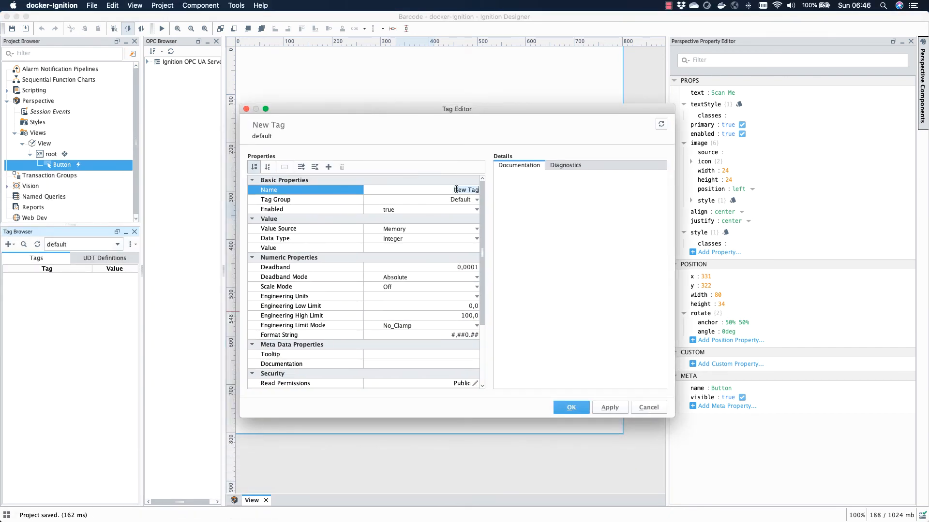
{"action": "type", "text": "Barcode"}
{"action": "left_click", "coordinate": [476, 240]}
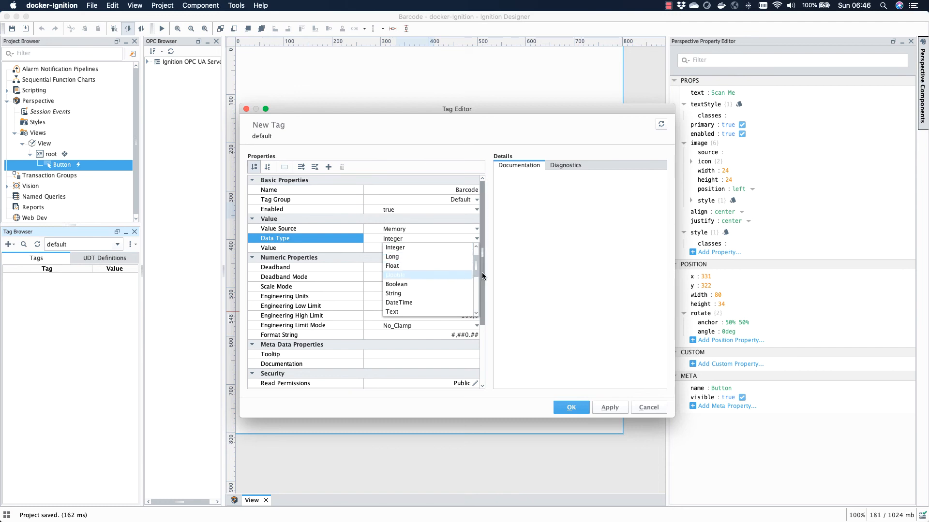
{"action": "left_click", "coordinate": [405, 294]}
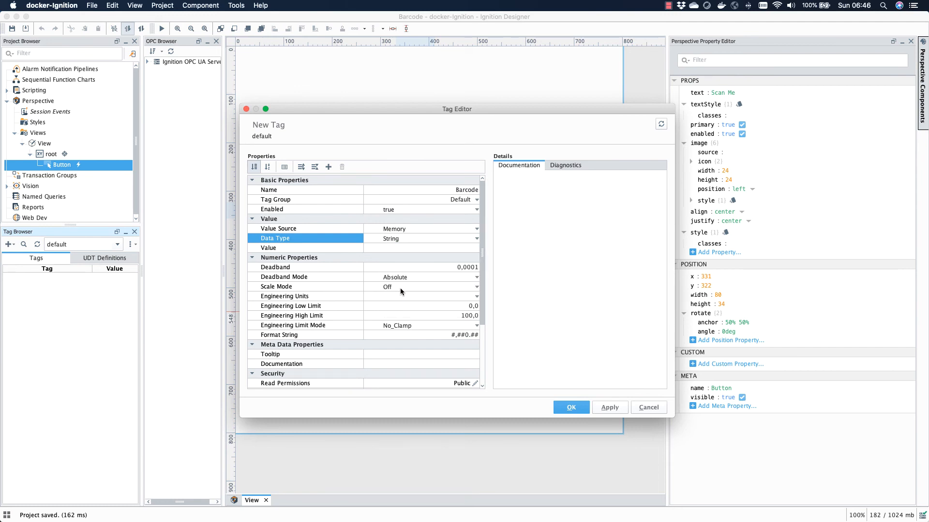
{"action": "left_click", "coordinate": [610, 409]}
{"action": "left_click", "coordinate": [568, 409]}
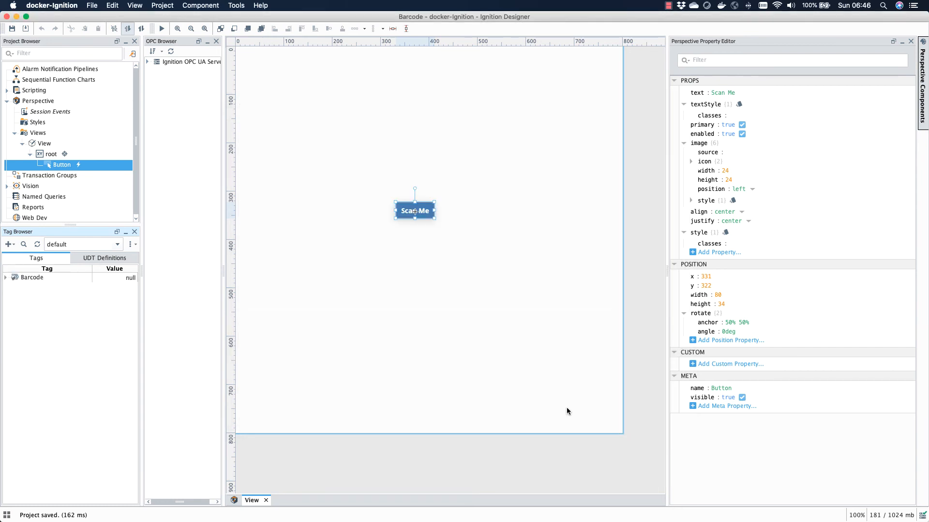
Step: Set the Barcode tag's value to 0
{"action": "double_click", "coordinate": [117, 279]}
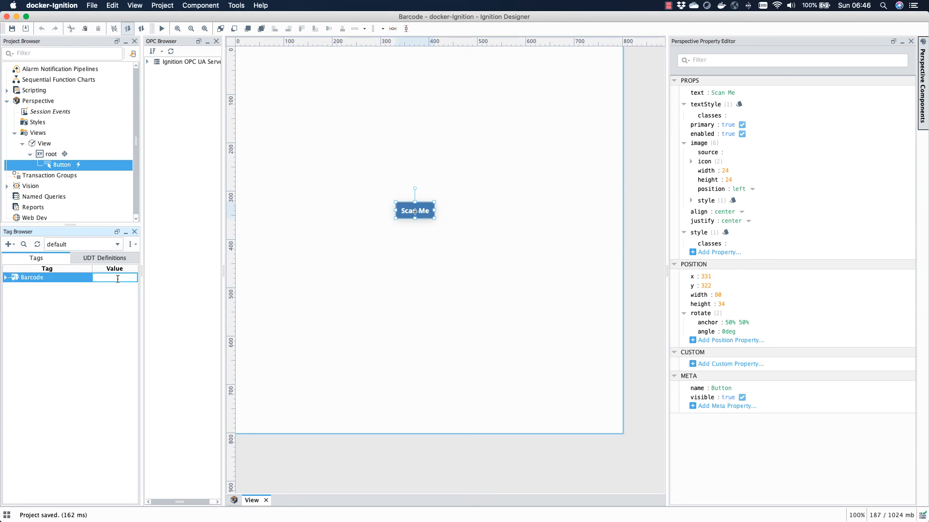
{"action": "key", "text": "BackSpace"}
{"action": "type", "text": "0"}
{"action": "left_click", "coordinate": [65, 306]}
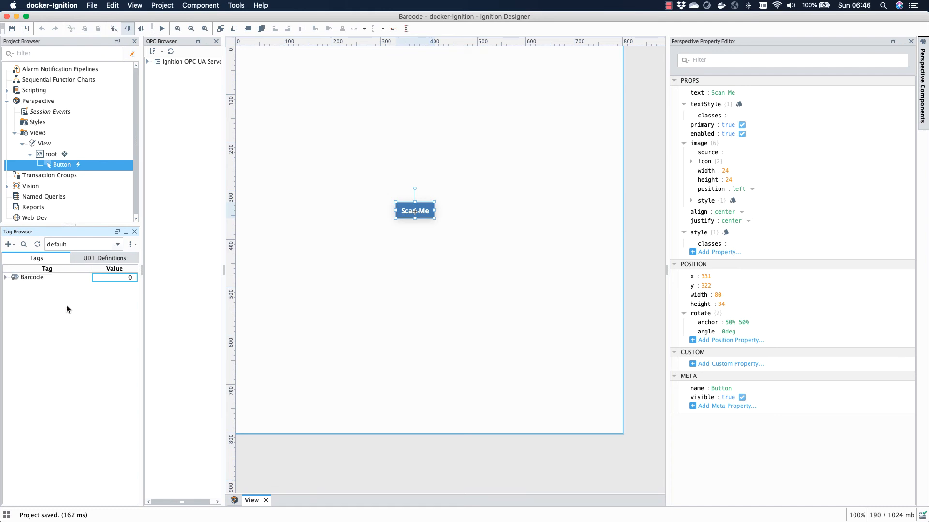
{"action": "left_click", "coordinate": [434, 304]}
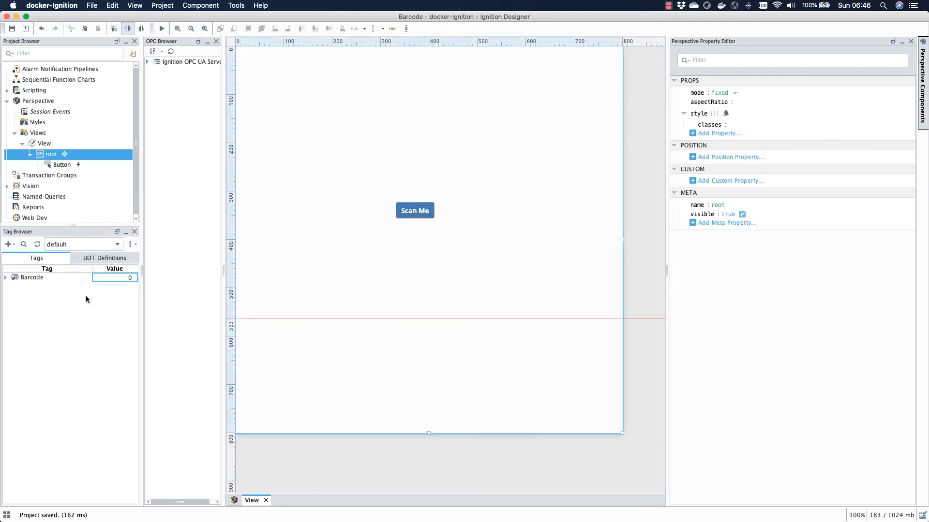
Step: Add system.tag.writeAsync(['[default]Barcode'],[data.text]) to the Barcode Scanned session event script and apply it
{"action": "left_click", "coordinate": [168, 6]}
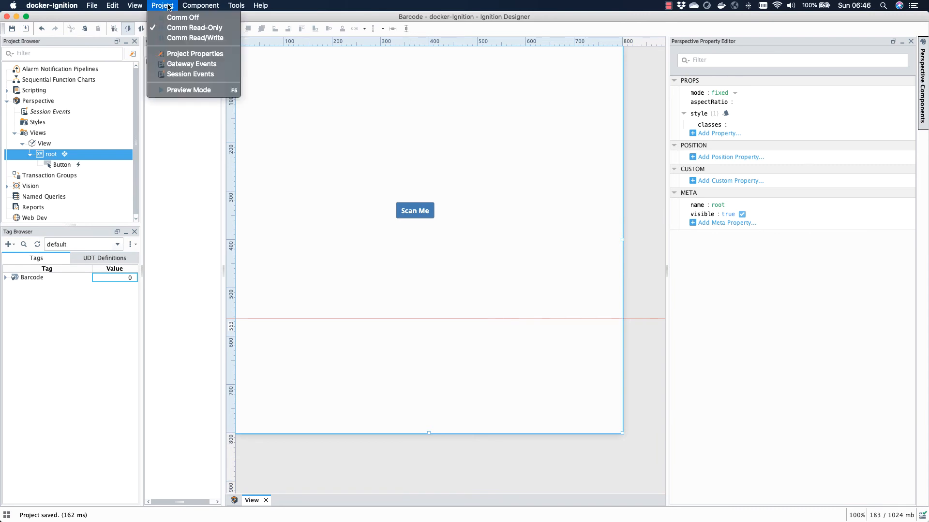
{"action": "left_click", "coordinate": [191, 74]}
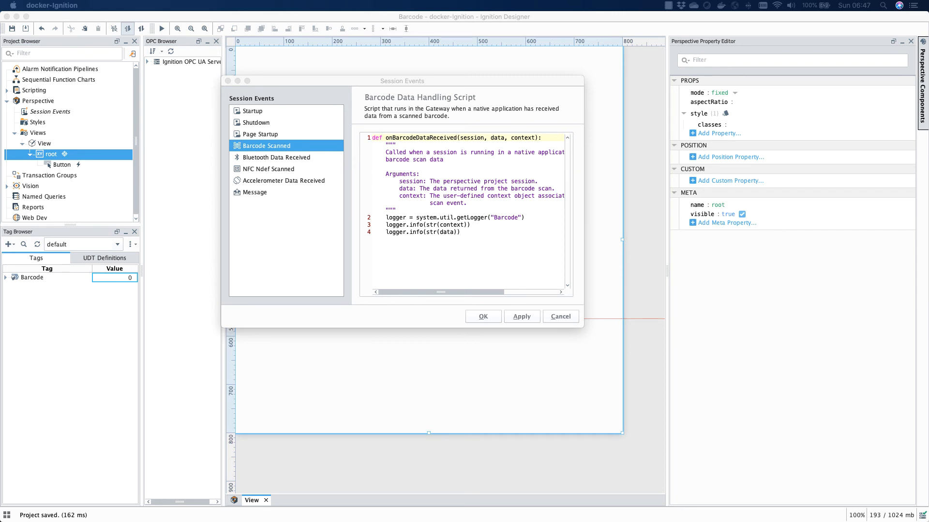
{"action": "left_click", "coordinate": [428, 243]}
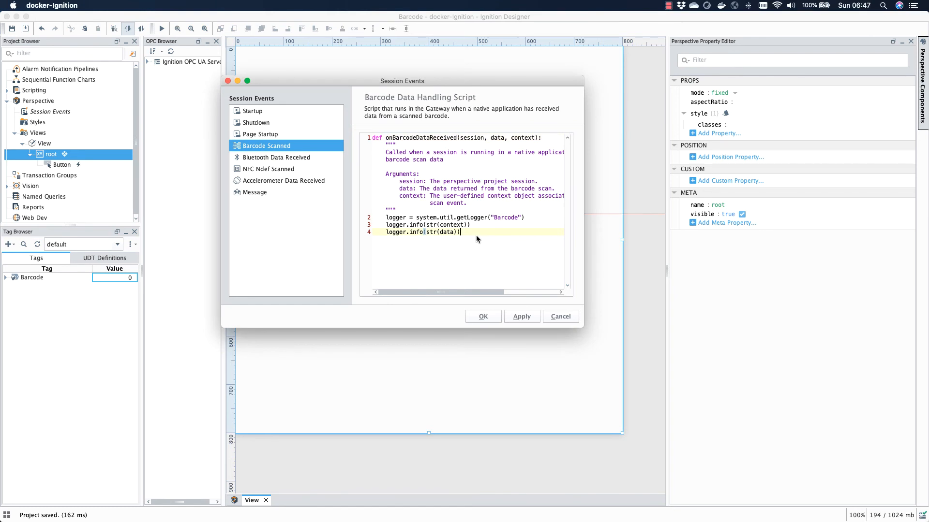
{"action": "key", "text": "Return"}
{"action": "key", "text": "Return"}
{"action": "type", "text": "system.tag.writeAsync(['[default]New Tag'],[data.text])"}
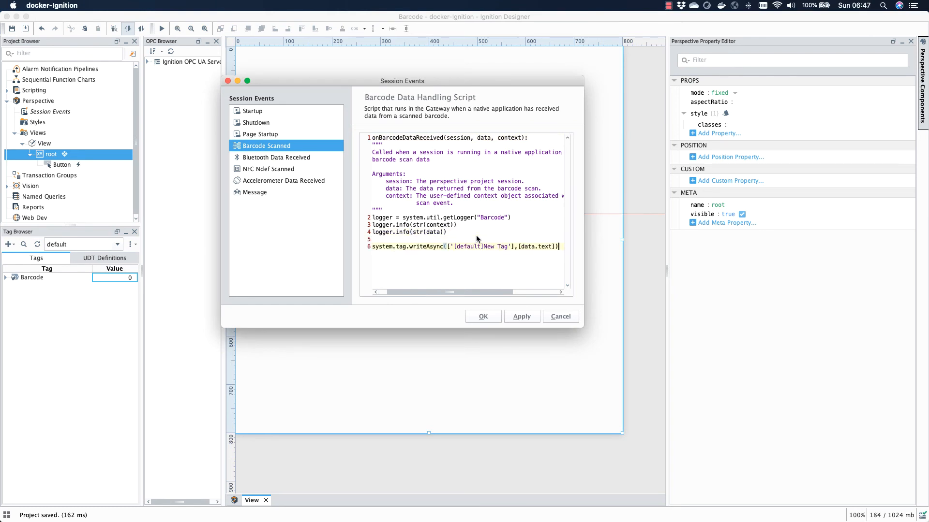
{"action": "double_click", "coordinate": [502, 248]}
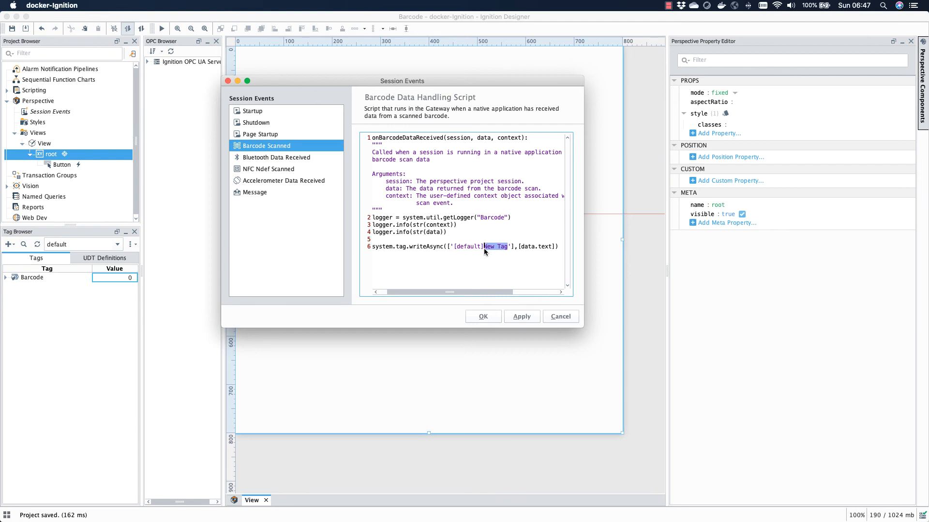
{"action": "type", "text": "Barci"}
{"action": "key", "text": "BackSpace"}
{"action": "type", "text": "ode"}
{"action": "left_click_drag", "start_coordinate": [445, 248], "coordinate": [540, 251]}
{"action": "left_click", "coordinate": [522, 317]}
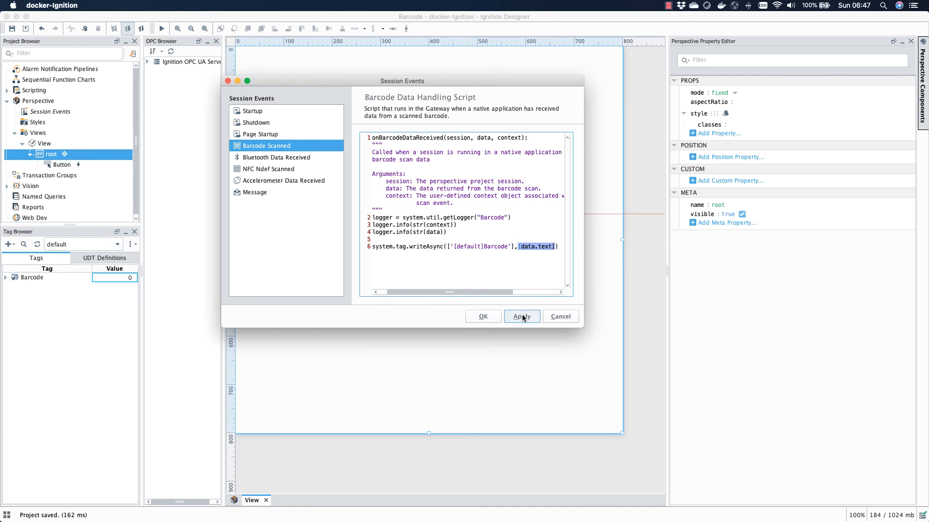
{"action": "left_click", "coordinate": [482, 317]}
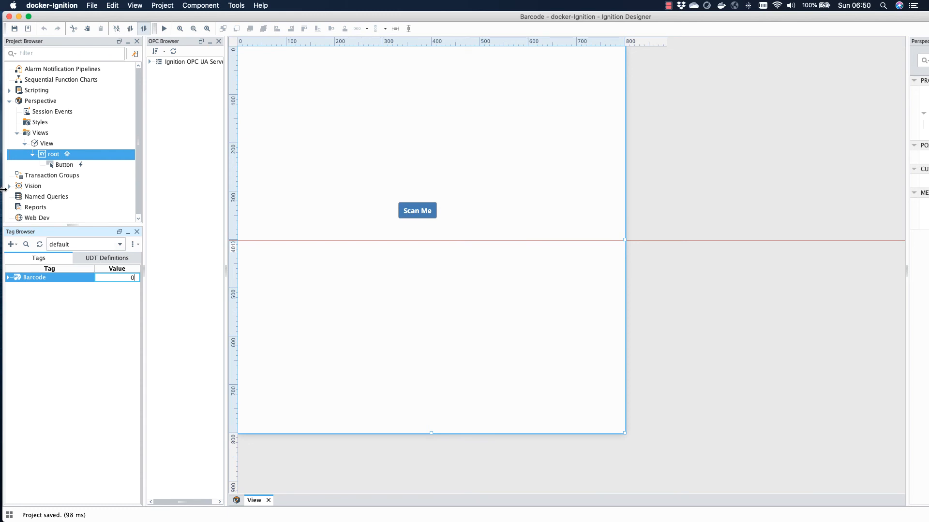
Step: Rearrange the windows, moving the QR code generator tab into its own window beside the phone simulator
{"action": "left_click_drag", "start_coordinate": [3, 189], "coordinate": [249, 189]}
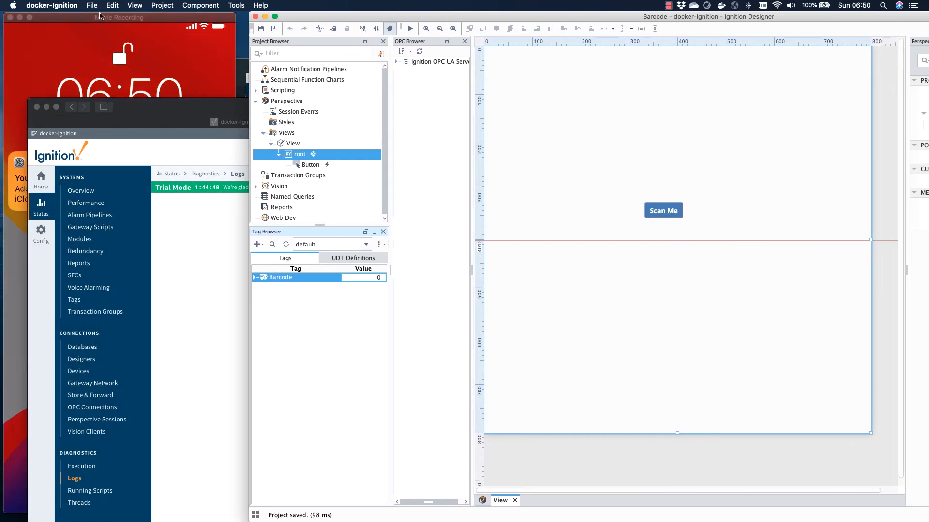
{"action": "left_click", "coordinate": [122, 24]}
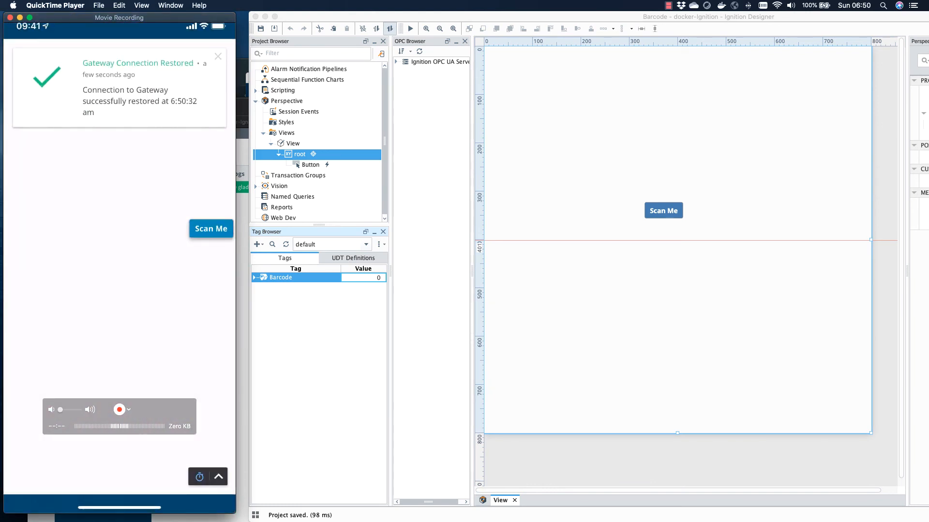
{"action": "left_click", "coordinate": [241, 111]}
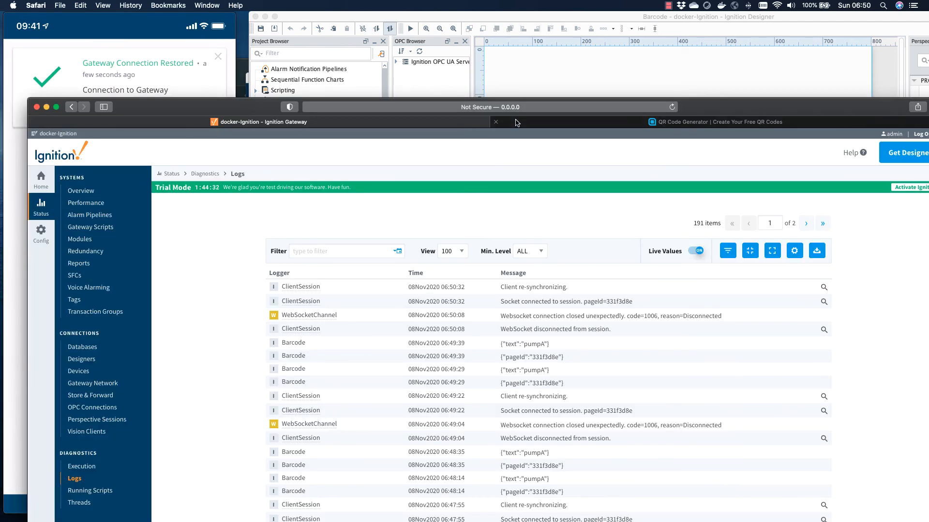
{"action": "left_click", "coordinate": [516, 123]}
{"action": "left_click_drag", "start_coordinate": [710, 113], "coordinate": [454, 305]}
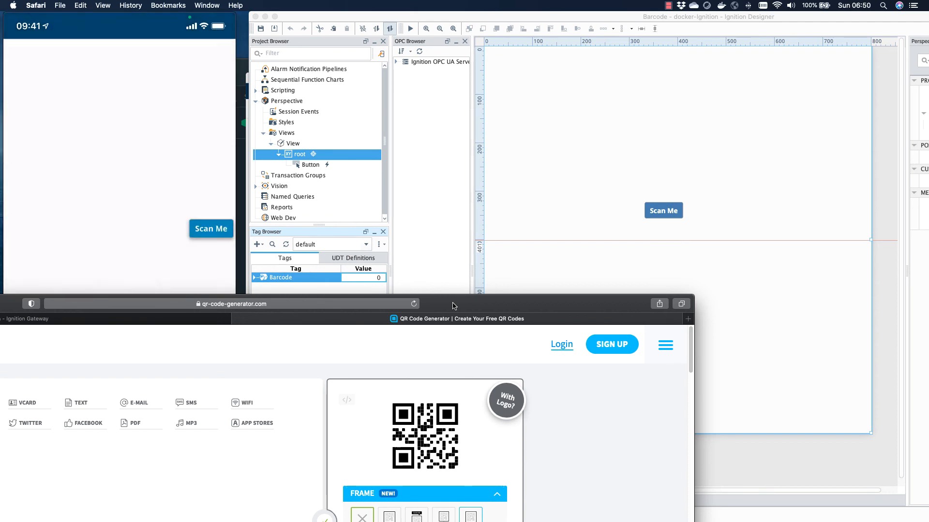
Step: Expand the Barcode tag in the Tag Browser to check its value
{"action": "left_click", "coordinate": [318, 19]}
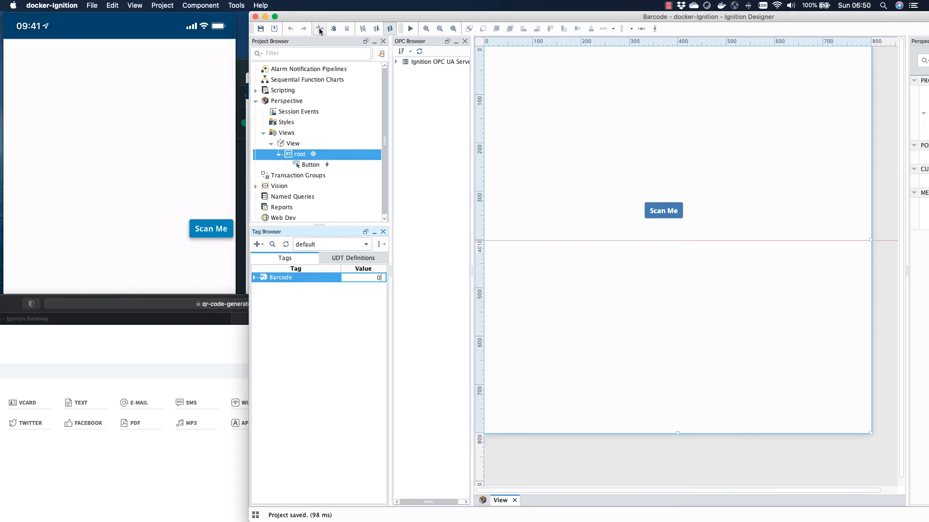
{"action": "left_click", "coordinate": [292, 308]}
{"action": "left_click", "coordinate": [518, 308]}
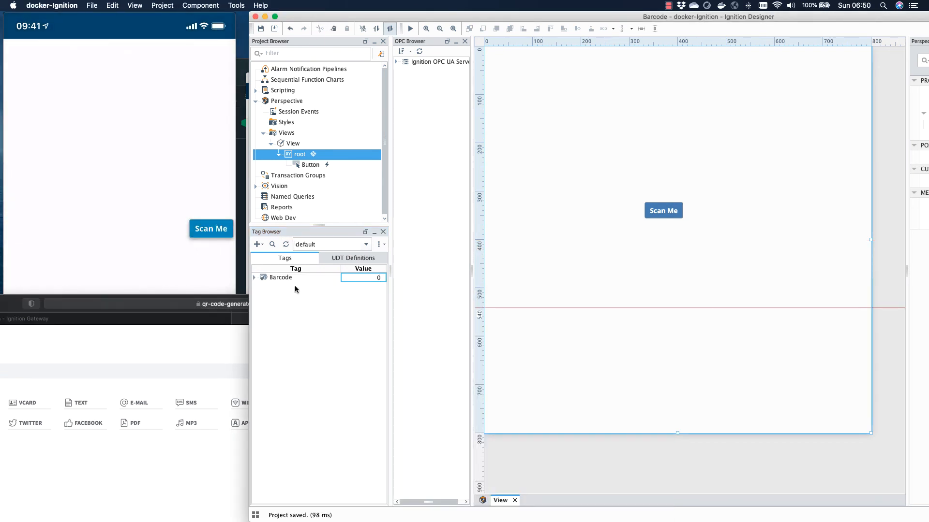
{"action": "left_click", "coordinate": [255, 278]}
{"action": "left_click", "coordinate": [379, 280]}
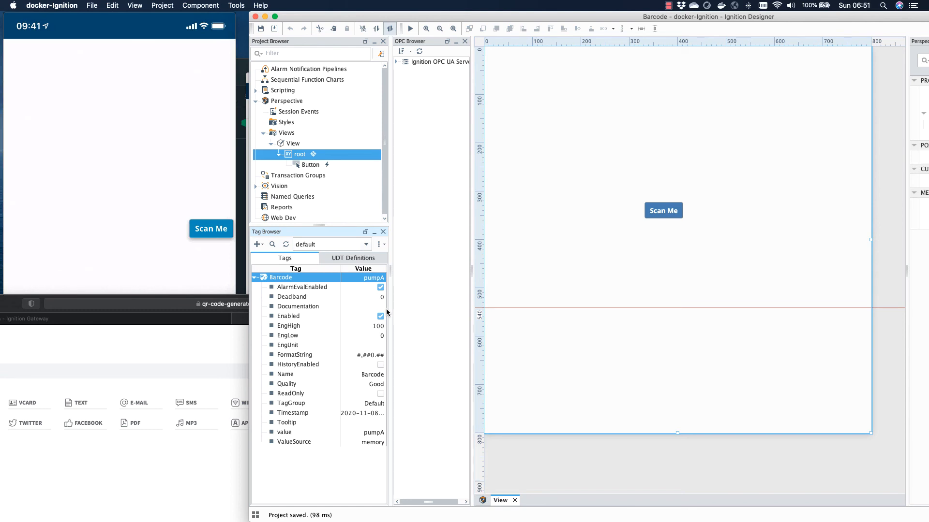
Step: Start a new view from the Views folder and set its page URL to /pumpA
{"action": "left_click", "coordinate": [271, 144]}
{"action": "left_click", "coordinate": [287, 135]}
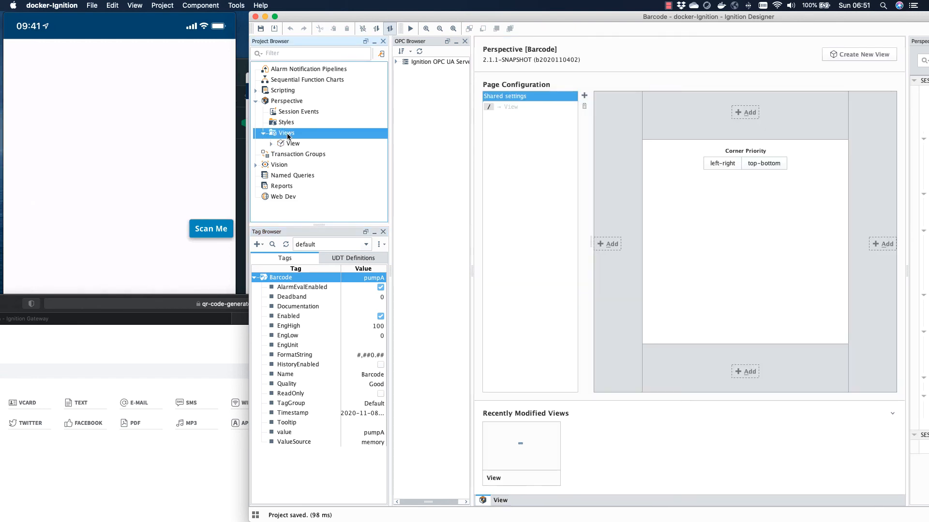
{"action": "left_click_drag", "start_coordinate": [249, 104], "coordinate": [3, 104]}
{"action": "right_click", "coordinate": [38, 132]}
{"action": "left_click", "coordinate": [63, 142]}
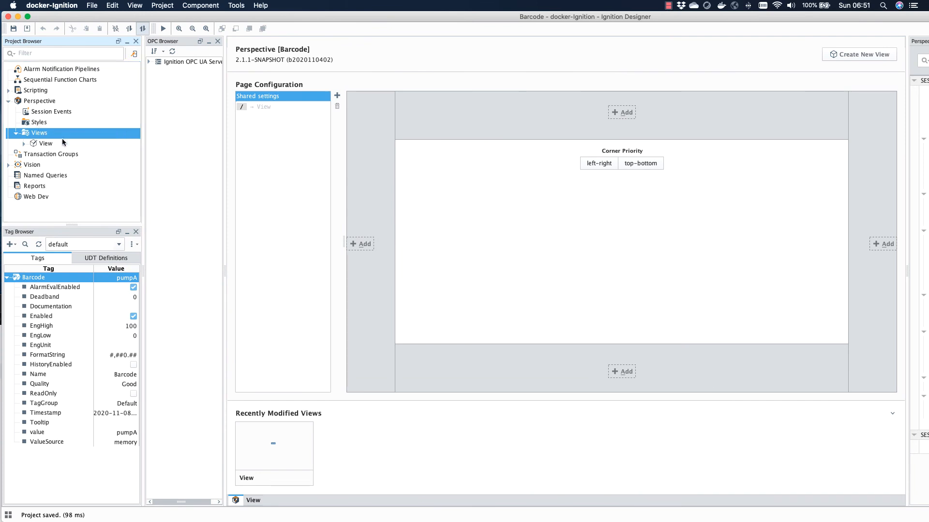
{"action": "left_click", "coordinate": [506, 280]}
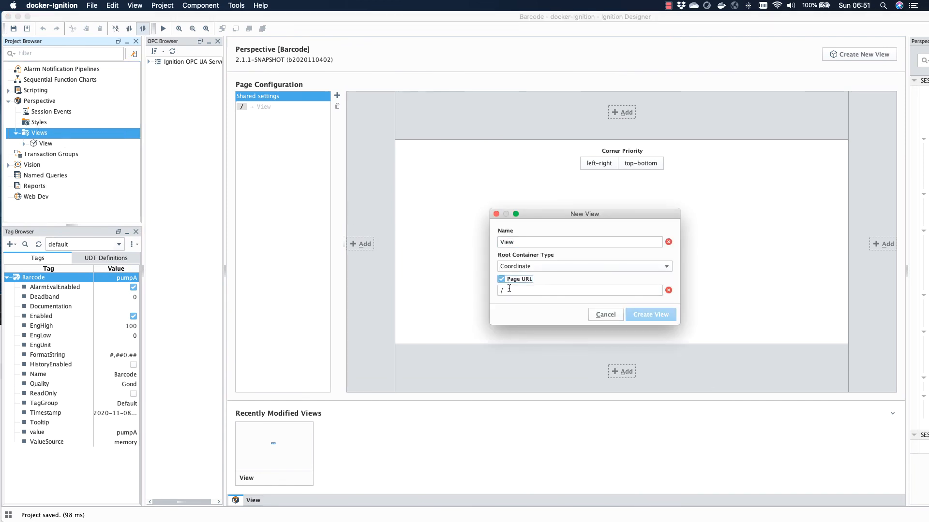
{"action": "left_click", "coordinate": [511, 290]}
{"action": "type", "text": "pumpa"}
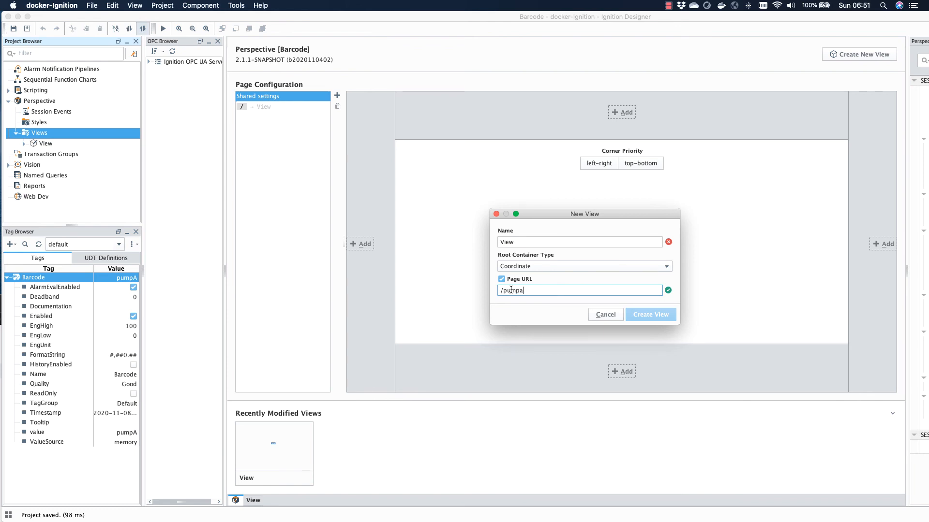
{"action": "key", "text": "BackSpace"}
{"action": "key", "text": "BackSpace"}
{"action": "type", "text": "pA"}
Step: Name the new view pumpA and create it
{"action": "double_click", "coordinate": [516, 242]}
{"action": "type", "text": "P"}
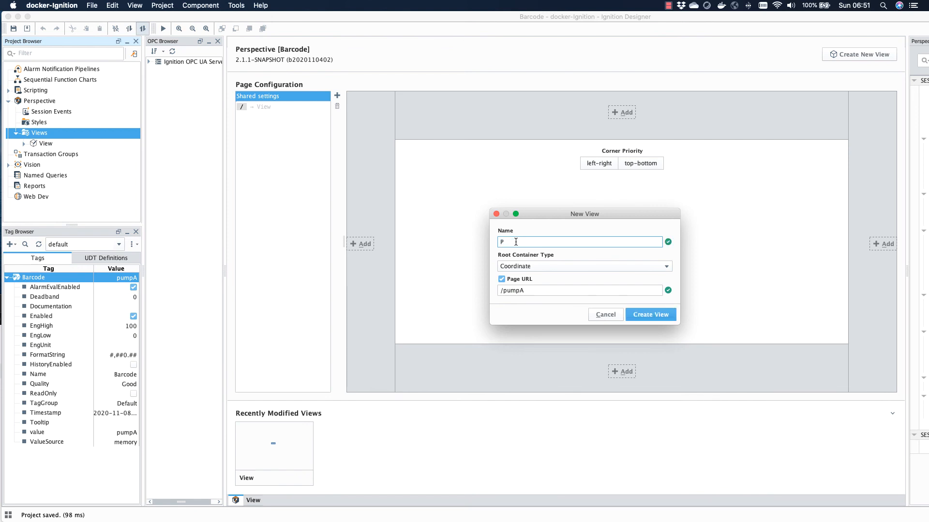
{"action": "type", "text": "umpA"}
{"action": "left_click_drag", "start_coordinate": [505, 244], "coordinate": [496, 248]}
{"action": "left_click", "coordinate": [500, 241]}
{"action": "left_click", "coordinate": [664, 317]}
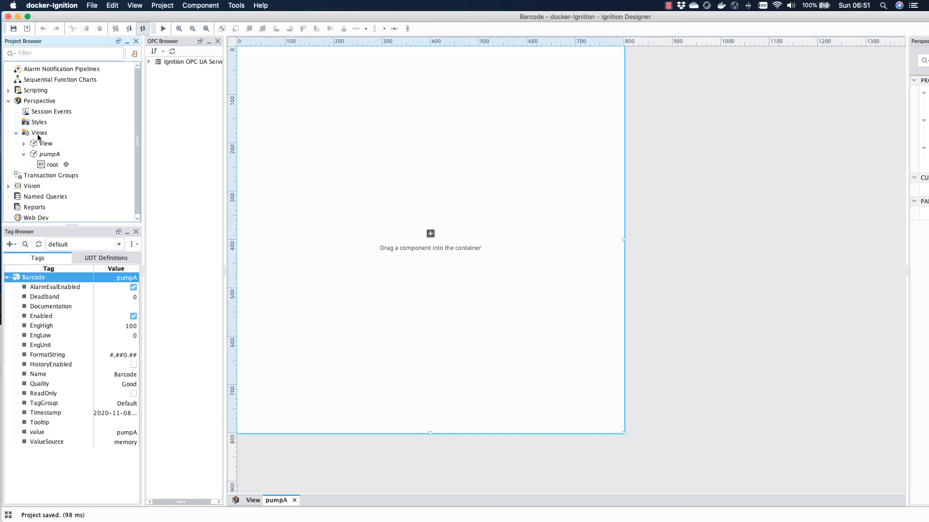
Step: Create another view named pumpB with its page URL set to /pumpB
{"action": "left_click", "coordinate": [39, 135]}
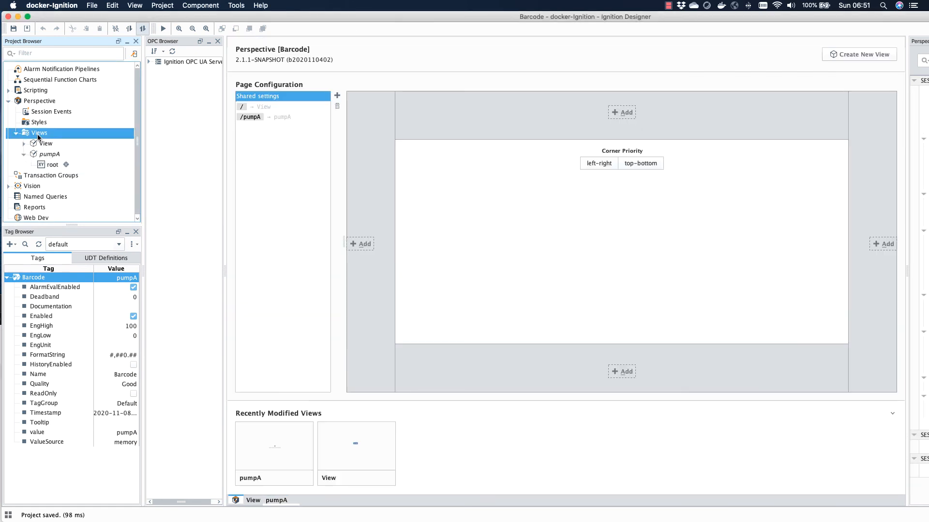
{"action": "right_click", "coordinate": [39, 136]}
{"action": "left_click", "coordinate": [76, 143]}
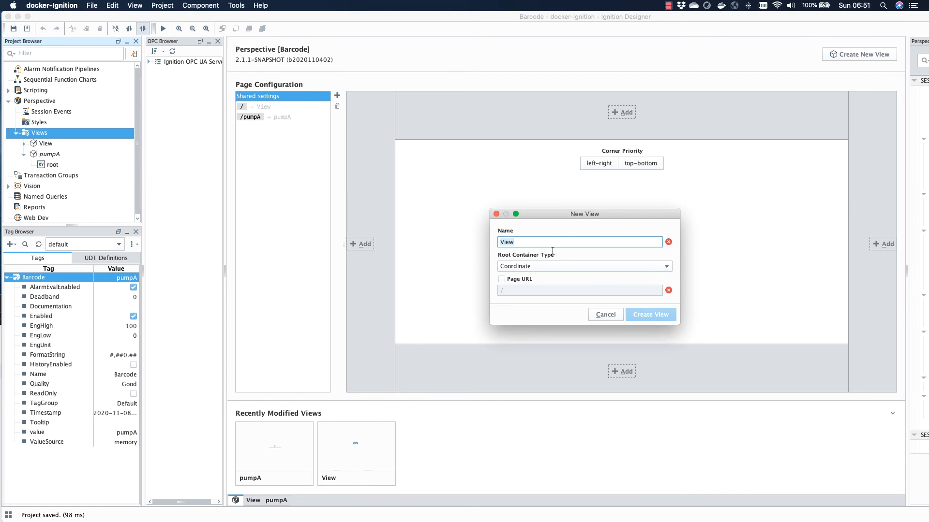
{"action": "type", "text": "pumpB"}
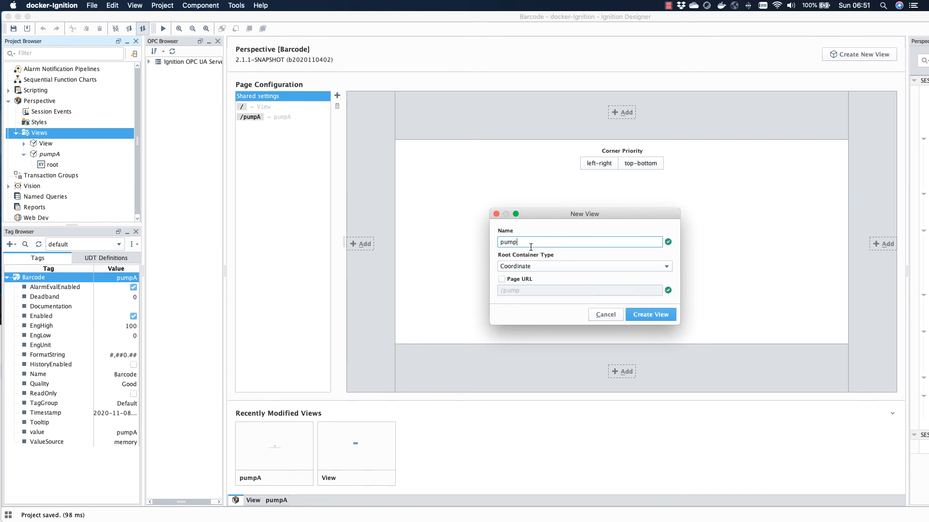
{"action": "left_click", "coordinate": [501, 279]}
{"action": "left_click", "coordinate": [526, 290]}
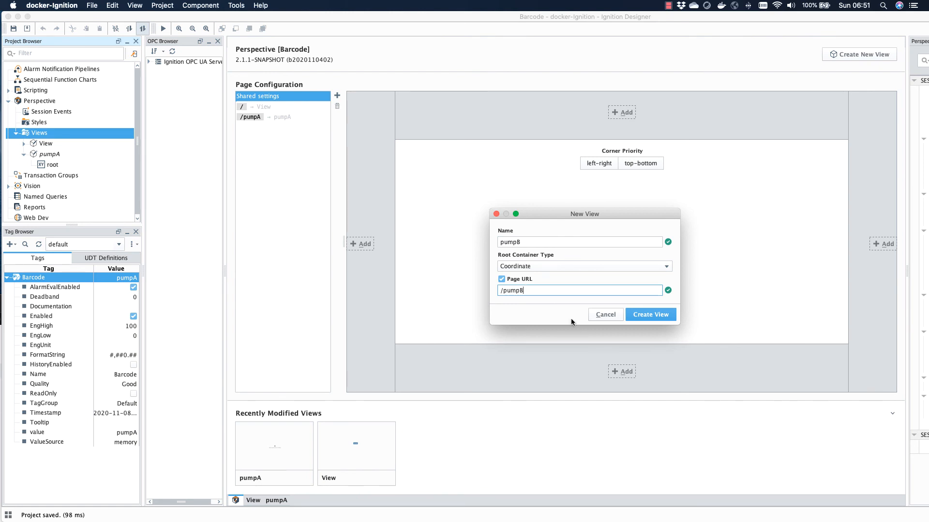
{"action": "left_click", "coordinate": [668, 317]}
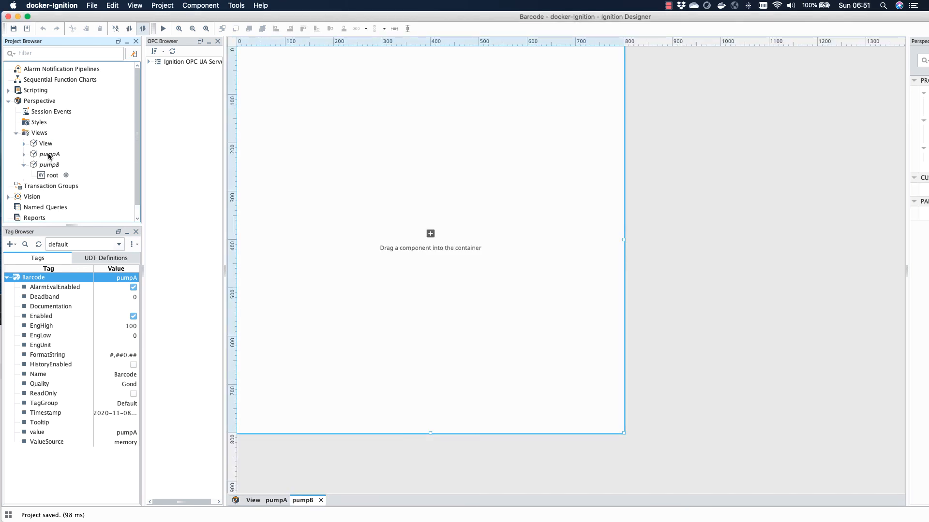
Step: Open the pumpA view and arrange the designer panels to show the Property Editor and Perspective Components palette
{"action": "double_click", "coordinate": [66, 155]}
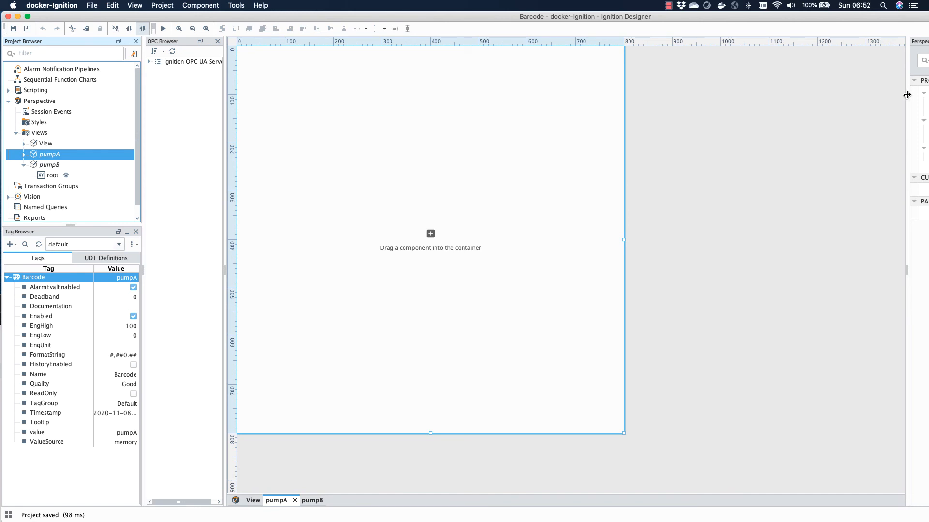
{"action": "left_click_drag", "start_coordinate": [906, 93], "coordinate": [803, 93]}
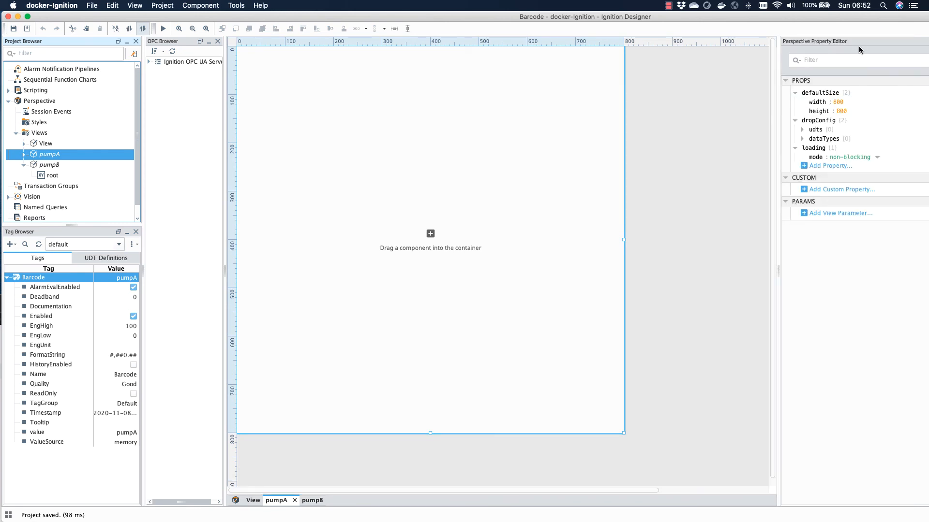
{"action": "left_click_drag", "start_coordinate": [876, 22], "coordinate": [851, 29]}
{"action": "left_click_drag", "start_coordinate": [118, 29], "coordinate": [138, 26]}
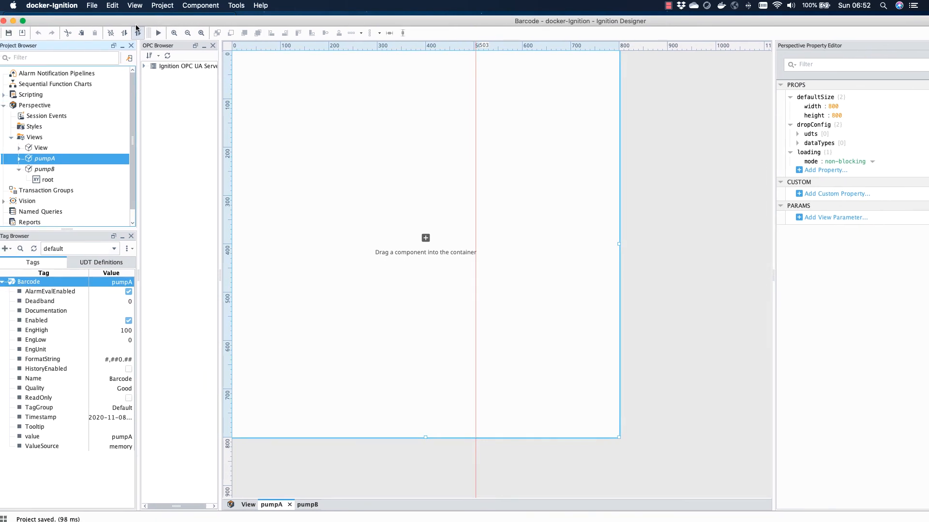
{"action": "left_click", "coordinate": [23, 21]}
{"action": "left_click", "coordinate": [919, 73]}
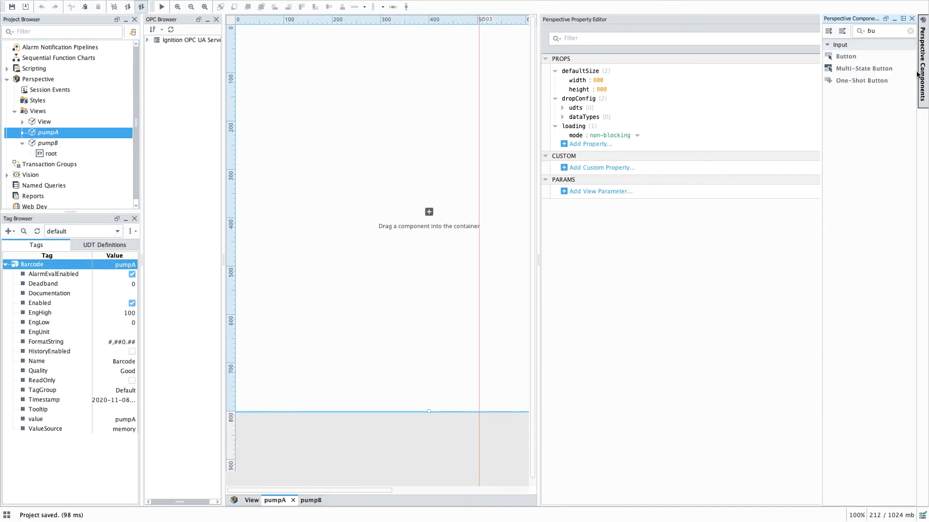
Step: Place a Pump symbol component onto the pumpA view's canvas
{"action": "left_click", "coordinate": [866, 31]}
{"action": "type", "text": "sy"}
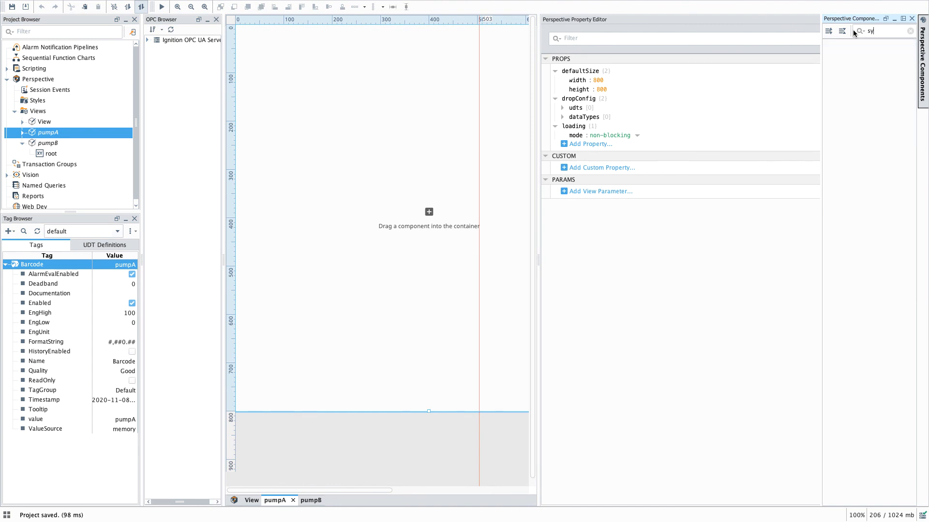
{"action": "key", "text": "BackSpace"}
{"action": "key", "text": "BackSpace"}
{"action": "scroll", "coordinate": [883, 358], "scroll_direction": "down", "scroll_amount": 4}
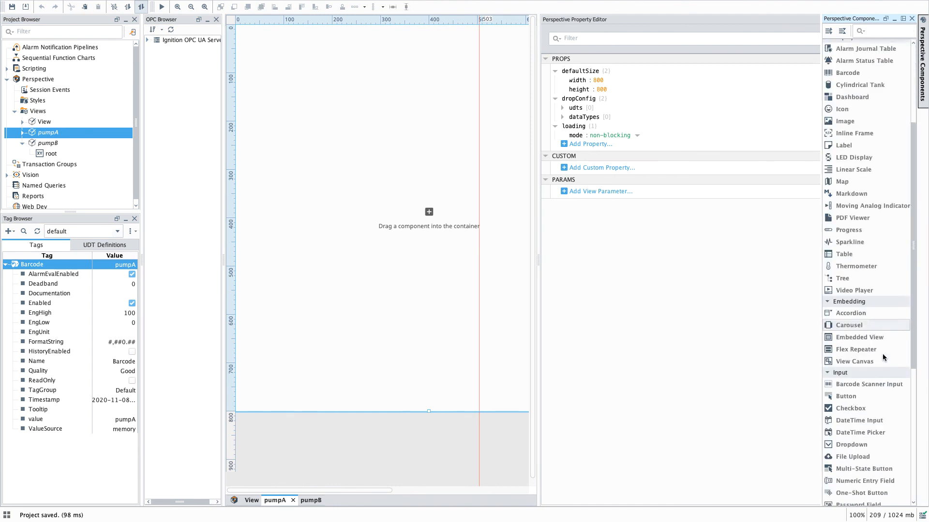
{"action": "scroll", "coordinate": [883, 358], "scroll_direction": "down", "scroll_amount": 6}
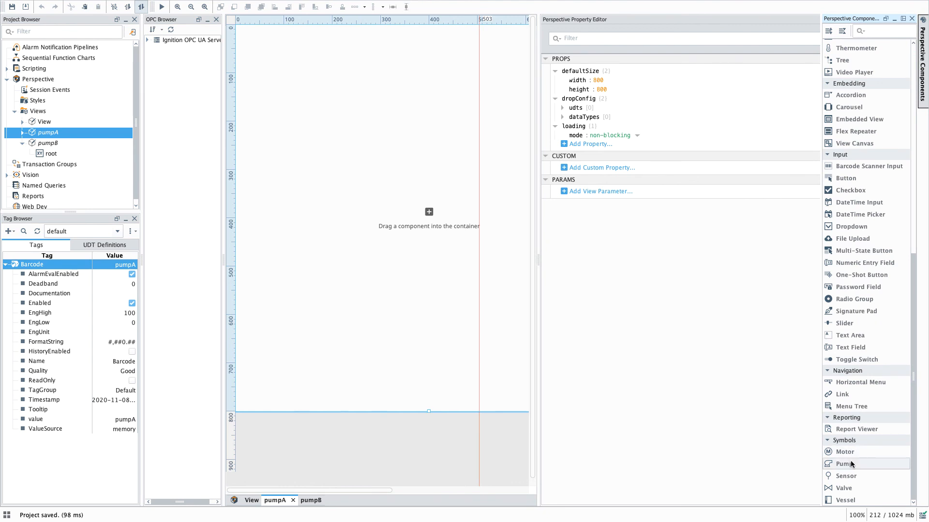
{"action": "left_click_drag", "start_coordinate": [851, 464], "coordinate": [329, 176]}
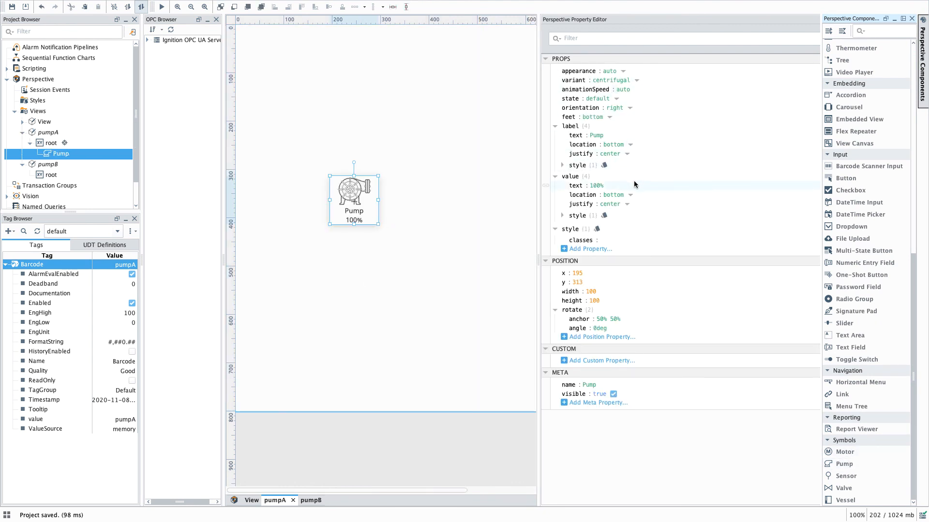
Step: Rename the pump component to Pump A
{"action": "left_click", "coordinate": [590, 385]}
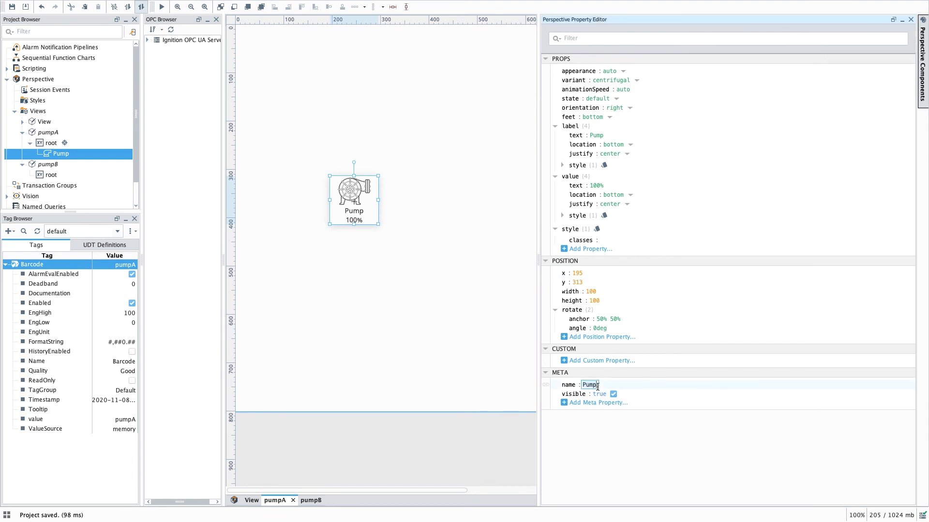
{"action": "key", "text": "Right"}
{"action": "type", "text": "A"}
{"action": "left_click", "coordinate": [442, 373]}
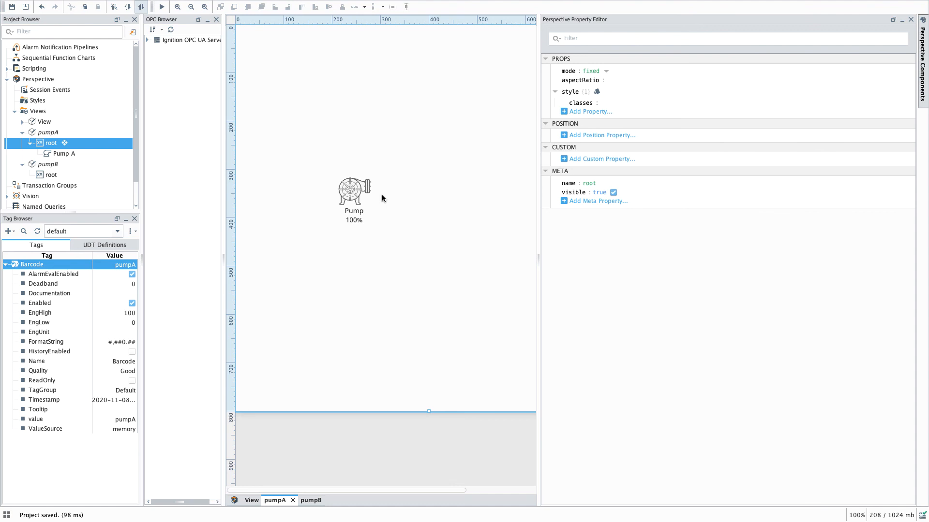
Step: Open the Barcode Scanned session event script and add a system.perspective.navigate call to page '/PumpA' using context.pageId
{"action": "mouse_move", "coordinate": [199, 3]}
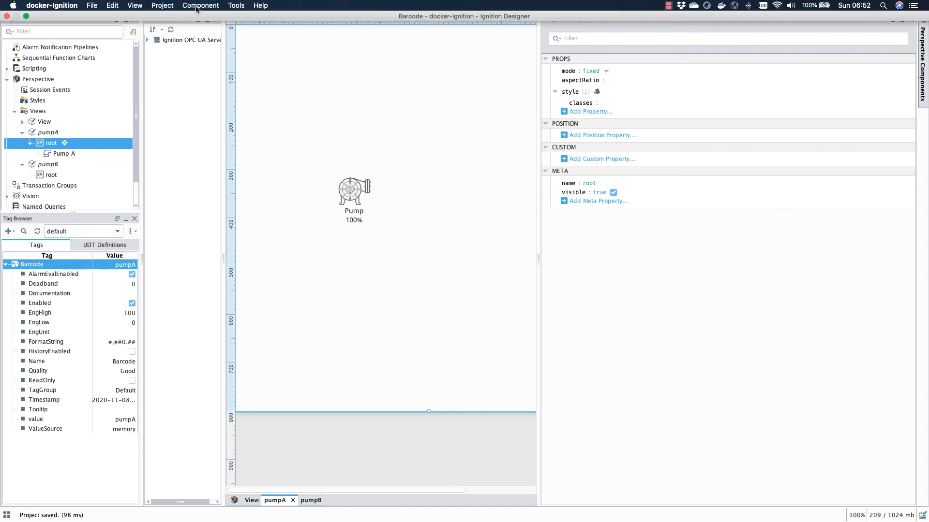
{"action": "left_click", "coordinate": [164, 5]}
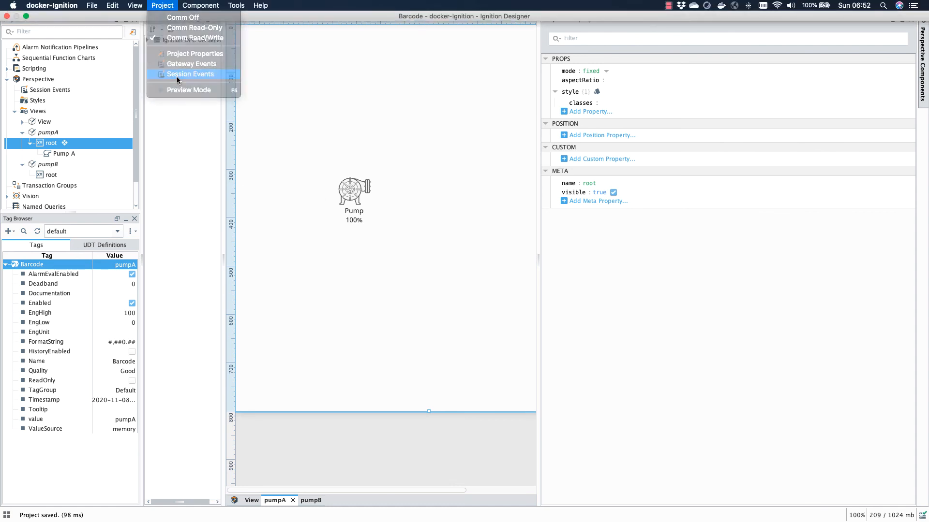
{"action": "left_click", "coordinate": [178, 75]}
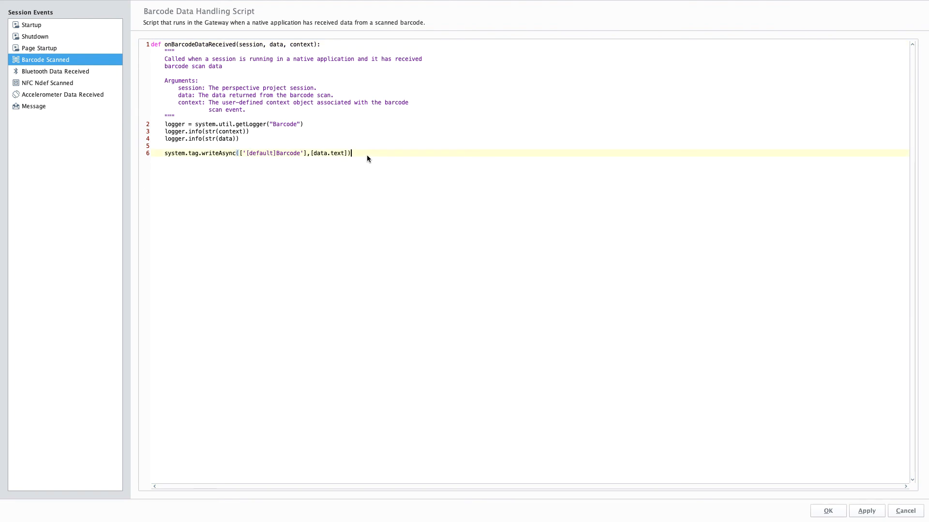
{"action": "key", "text": "Return"}
{"action": "key", "text": "Return"}
{"action": "type", "text": "ystem.perspective.navigate(page='/PumpA',pageId=context.pageId)"}
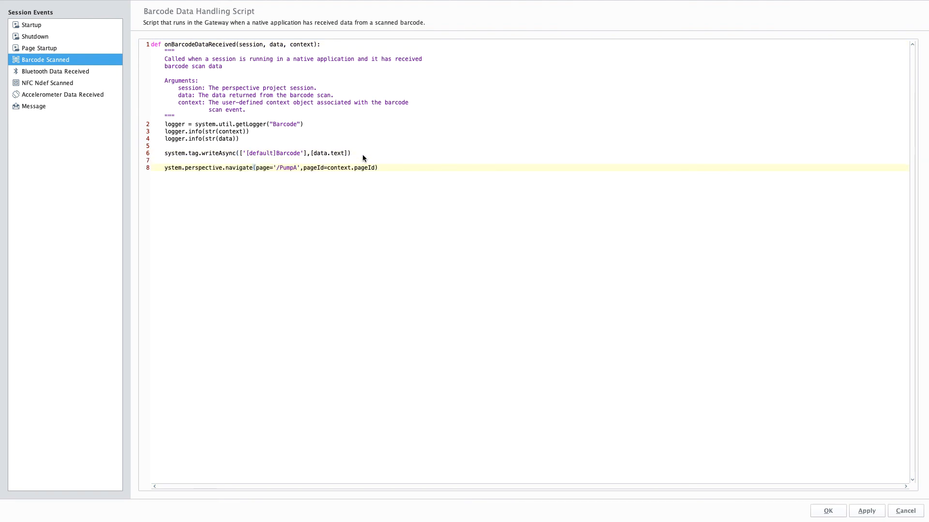
{"action": "left_click", "coordinate": [167, 170]}
{"action": "type", "text": "s"}
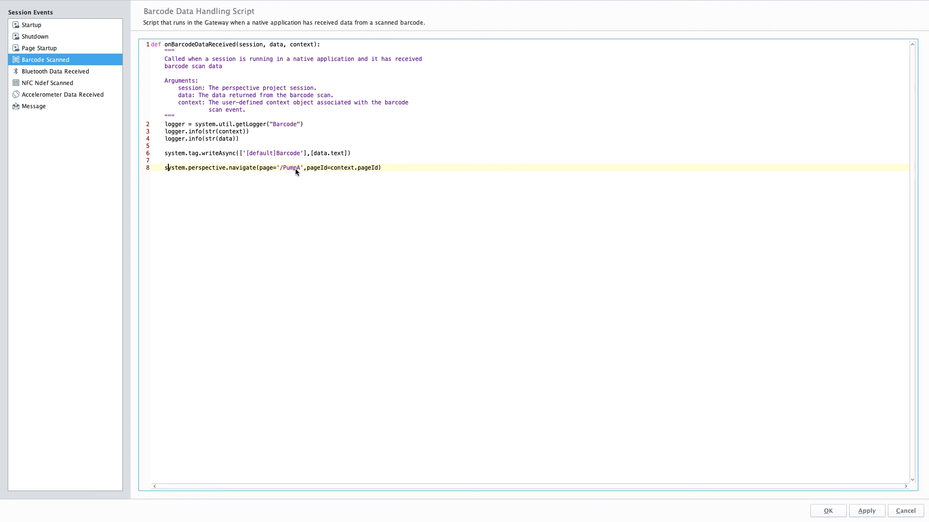
Step: Adjust the navigate line in the script, then apply and close the session events
{"action": "mouse_move", "coordinate": [247, 2]}
{"action": "left_click_drag", "start_coordinate": [378, 168], "coordinate": [334, 169]}
{"action": "left_click", "coordinate": [343, 186]}
{"action": "left_click_drag", "start_coordinate": [378, 168], "coordinate": [319, 170]}
{"action": "left_click", "coordinate": [374, 232]}
{"action": "left_click", "coordinate": [864, 511]}
{"action": "left_click", "coordinate": [836, 516]}
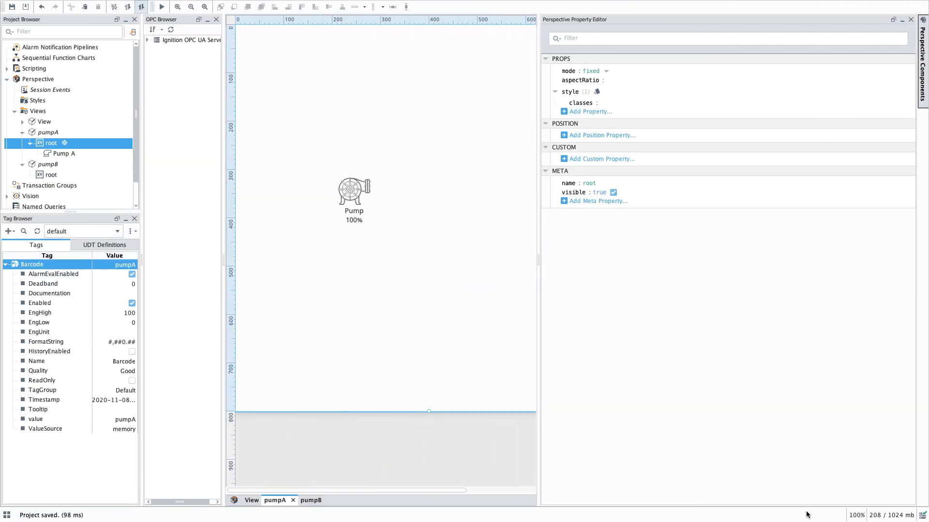
Step: Switch between the view tabs and rearrange the windows to check which view the phone simulator displays
{"action": "left_click", "coordinate": [252, 501]}
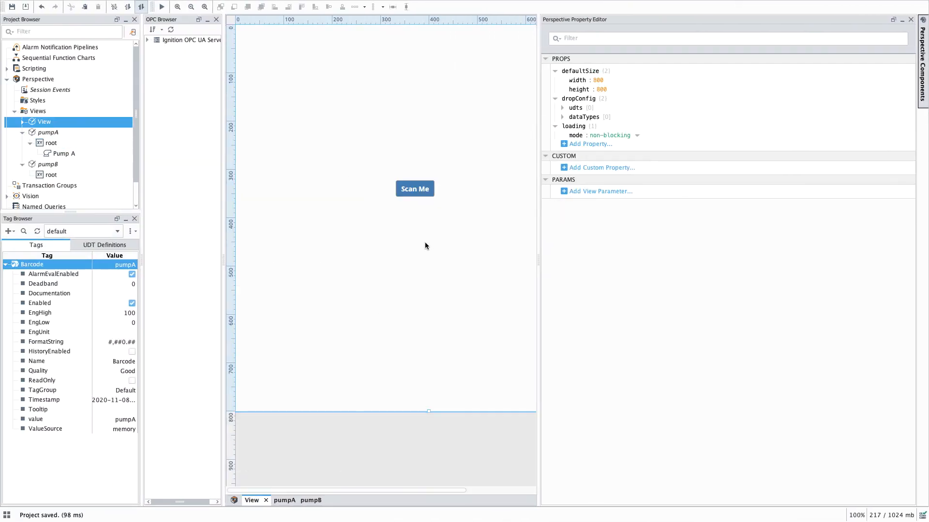
{"action": "left_click", "coordinate": [284, 501]}
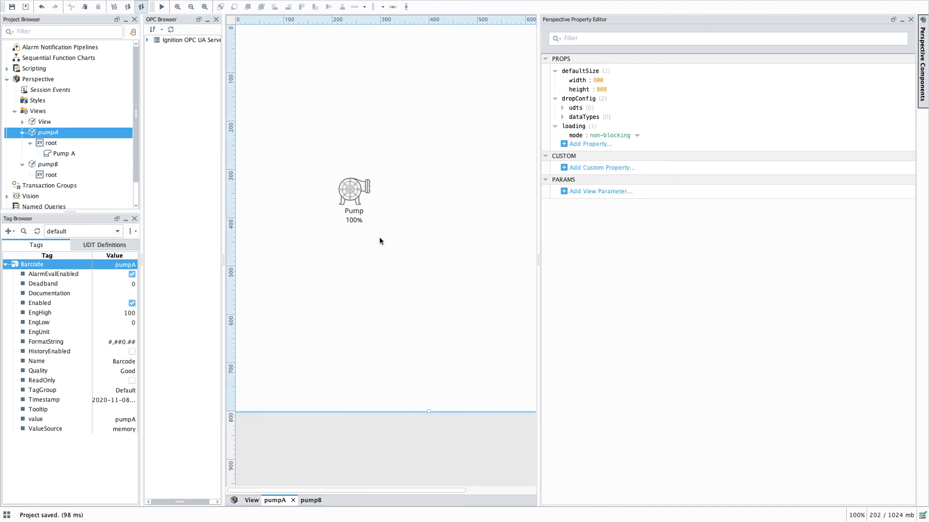
{"action": "left_click", "coordinate": [252, 501]}
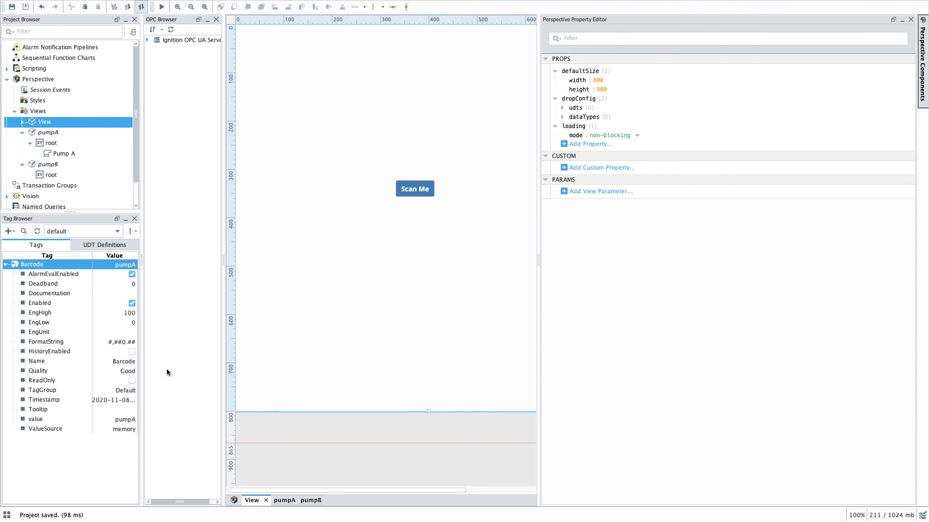
{"action": "left_click", "coordinate": [25, 17]}
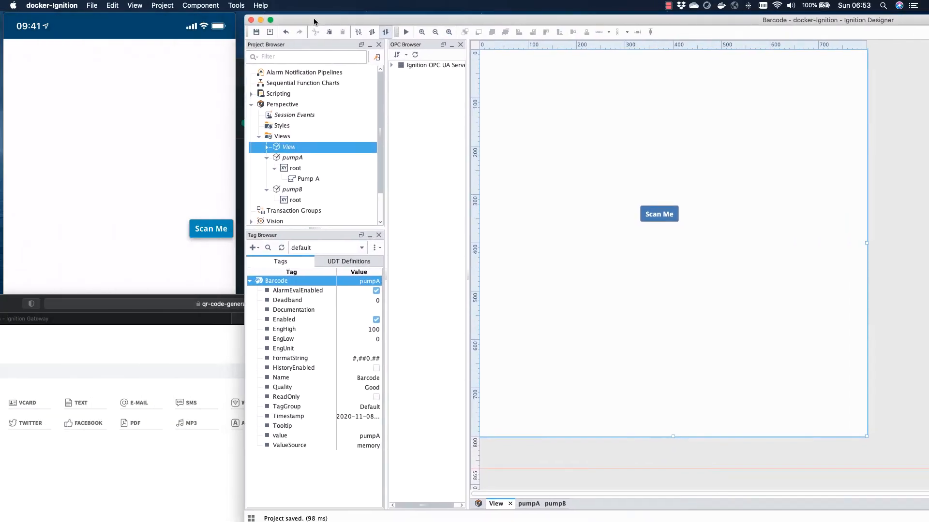
{"action": "left_click_drag", "start_coordinate": [315, 22], "coordinate": [311, 19]}
{"action": "left_click", "coordinate": [168, 23]}
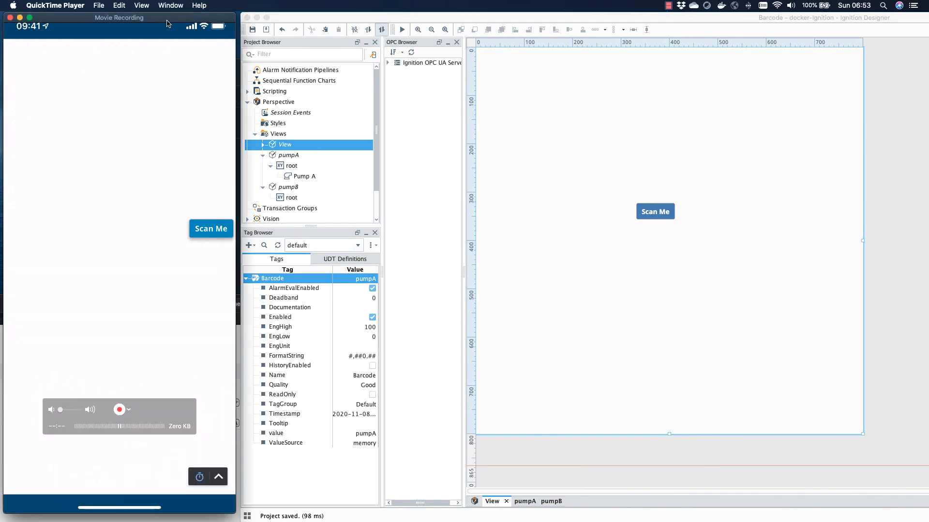
{"action": "left_click", "coordinate": [251, 30]}
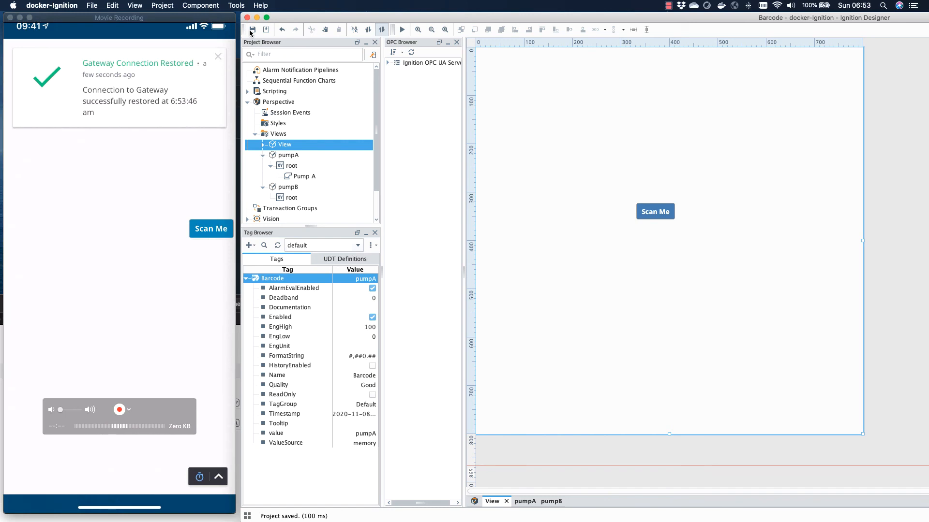
{"action": "left_click", "coordinate": [239, 320]}
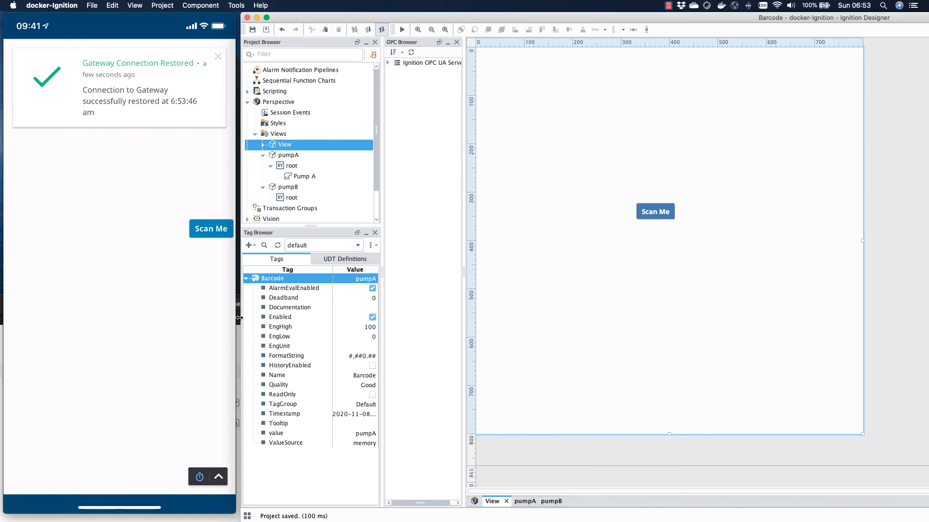
{"action": "left_click_drag", "start_coordinate": [239, 318], "coordinate": [275, 318]}
{"action": "left_click", "coordinate": [256, 320]}
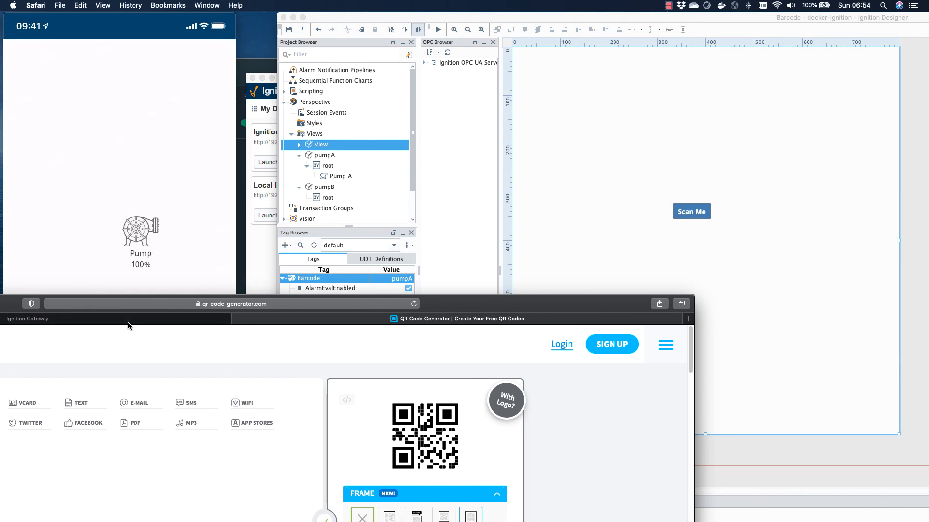
{"action": "left_click", "coordinate": [572, 21]}
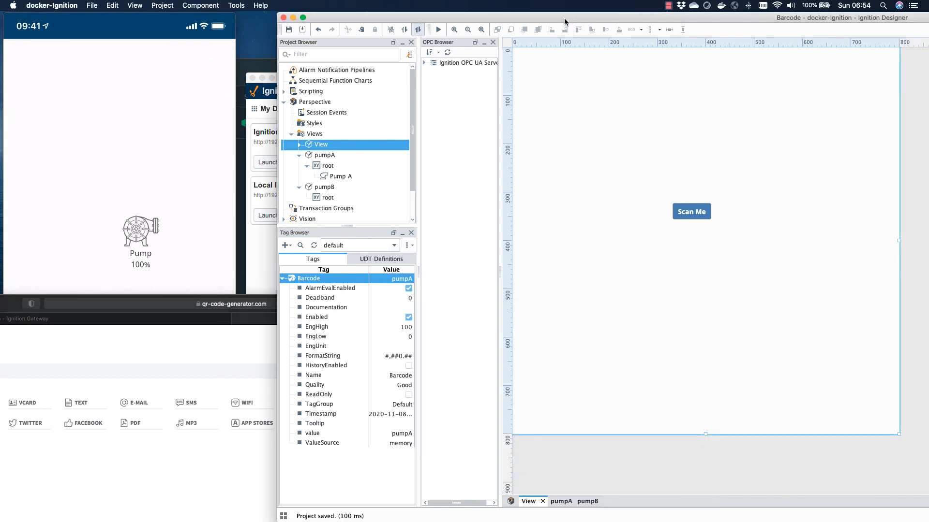
{"action": "left_click_drag", "start_coordinate": [277, 232], "coordinate": [18, 194]}
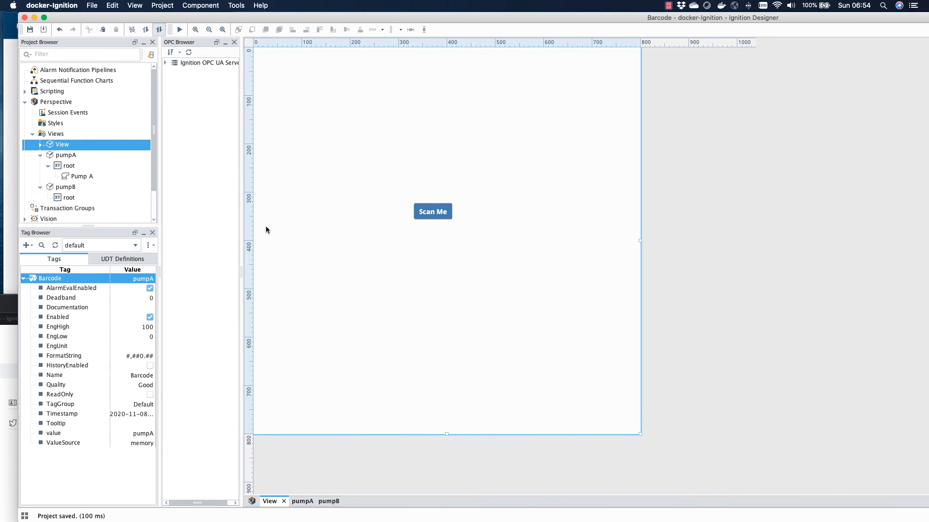
{"action": "left_click", "coordinate": [590, 209]}
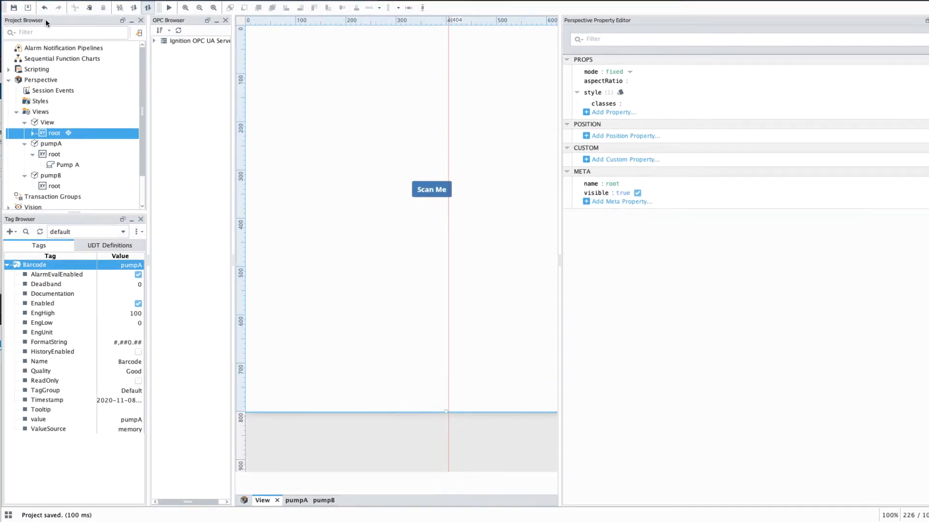
{"action": "left_click", "coordinate": [44, 17]}
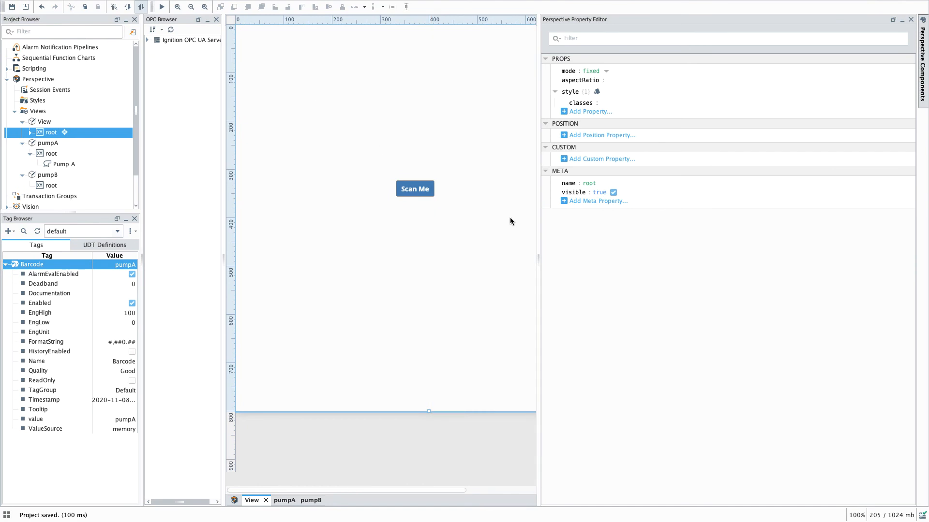
Step: Add a Label component to the main View, about 196 by 700 at x 63, y 84
{"action": "left_click", "coordinate": [923, 63]}
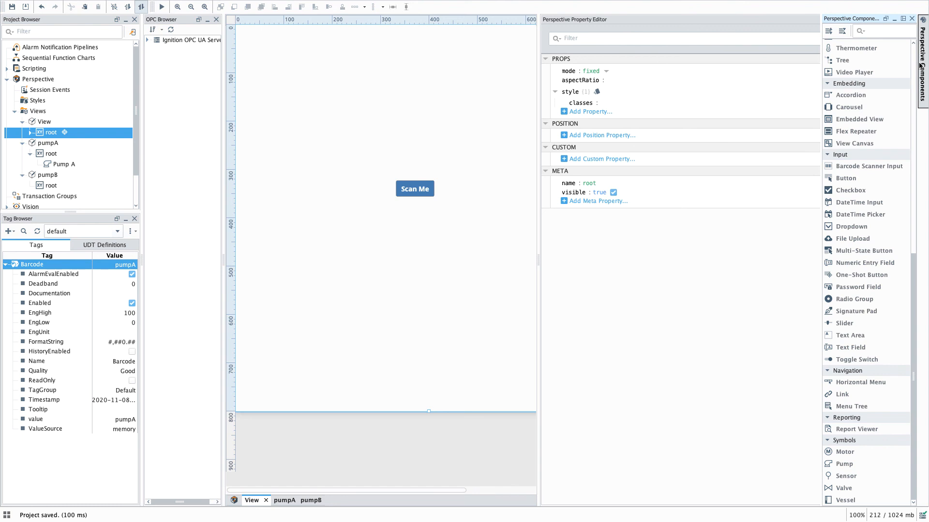
{"action": "type", "text": "l"}
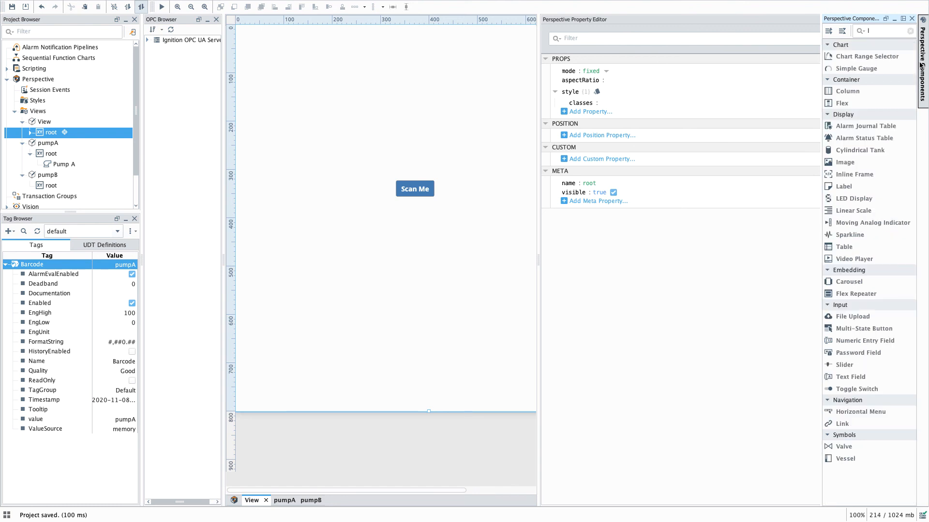
{"action": "type", "text": "a"}
{"action": "left_click_drag", "start_coordinate": [850, 116], "coordinate": [298, 406]}
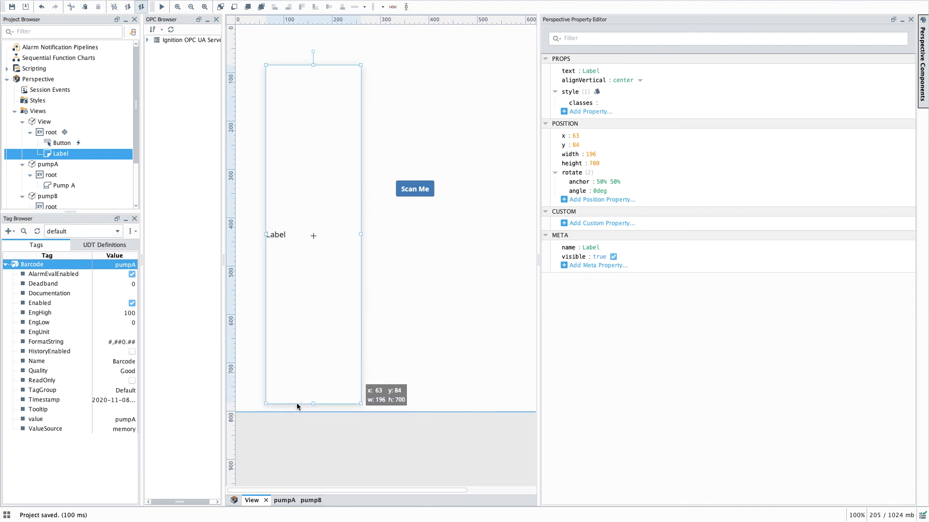
Step: Widen the Label leftwards to about 242 wide at x 17 and move the Scan Me button to about x 323, y 417
{"action": "left_click_drag", "start_coordinate": [265, 234], "coordinate": [245, 234]}
{"action": "left_click", "coordinate": [429, 193]}
{"action": "left_click_drag", "start_coordinate": [429, 194], "coordinate": [422, 242]}
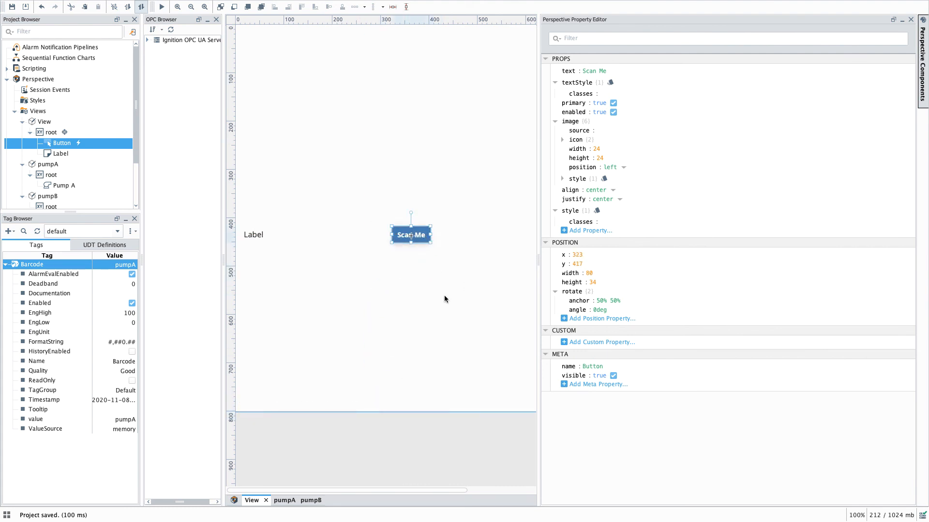
{"action": "left_click", "coordinate": [444, 299]}
Step: Add an HTTP binding to the Label's text and paste the api.barcodelookup.com products URL containing the API key
{"action": "left_click", "coordinate": [299, 256]}
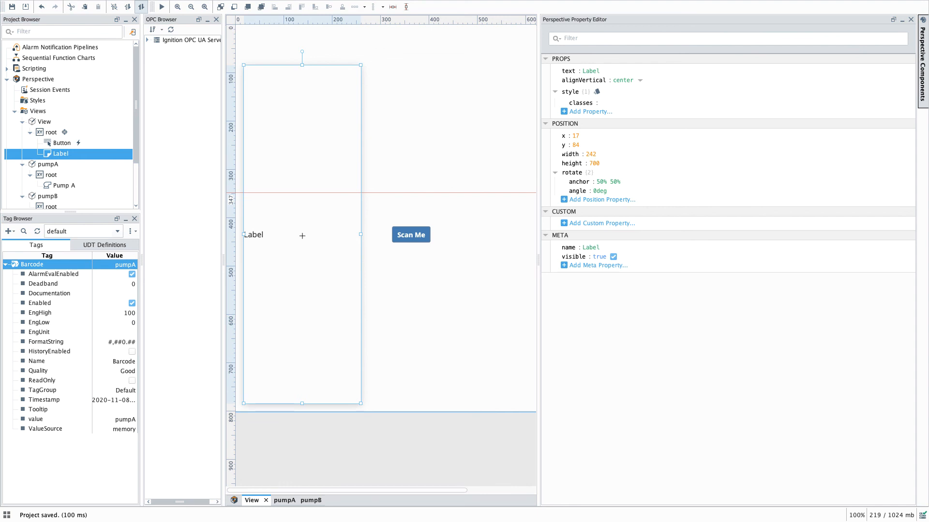
{"action": "left_click", "coordinate": [543, 72]}
{"action": "left_click", "coordinate": [303, 278]}
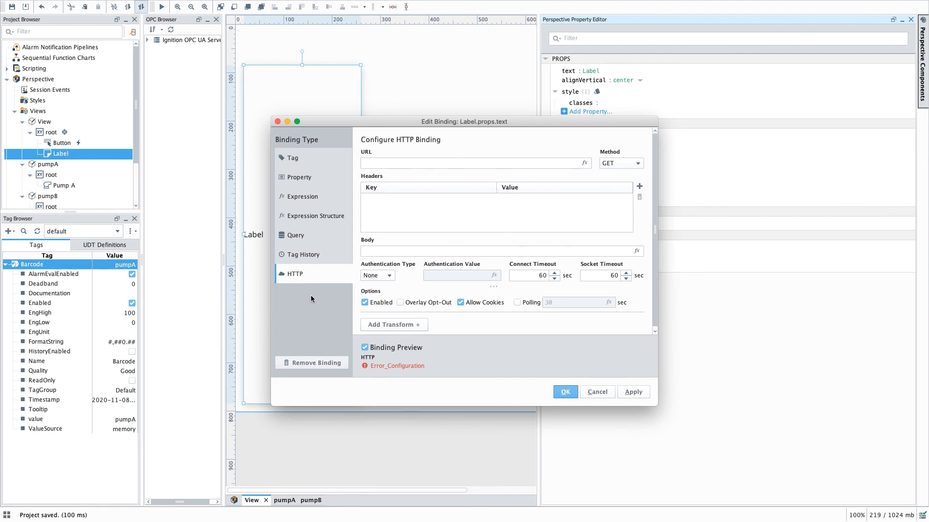
{"action": "left_click", "coordinate": [381, 162]}
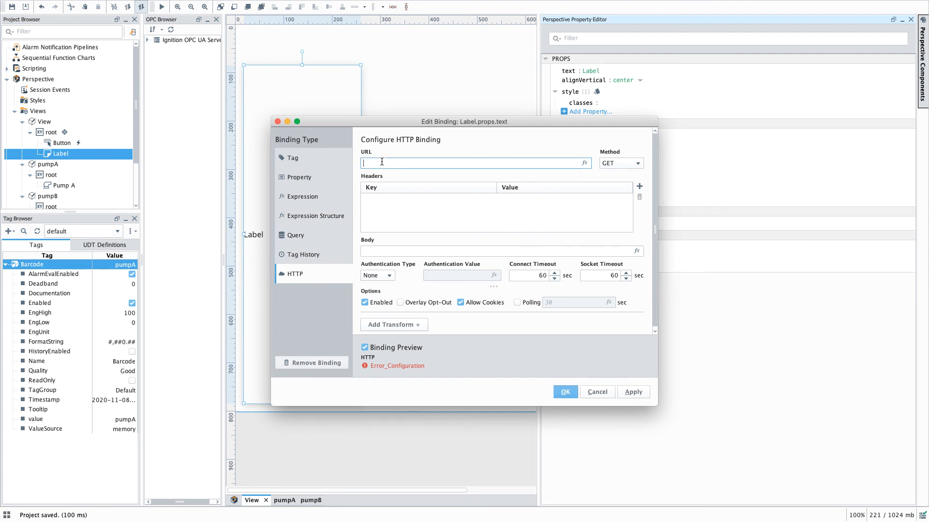
{"action": "key", "text": "super+v"}
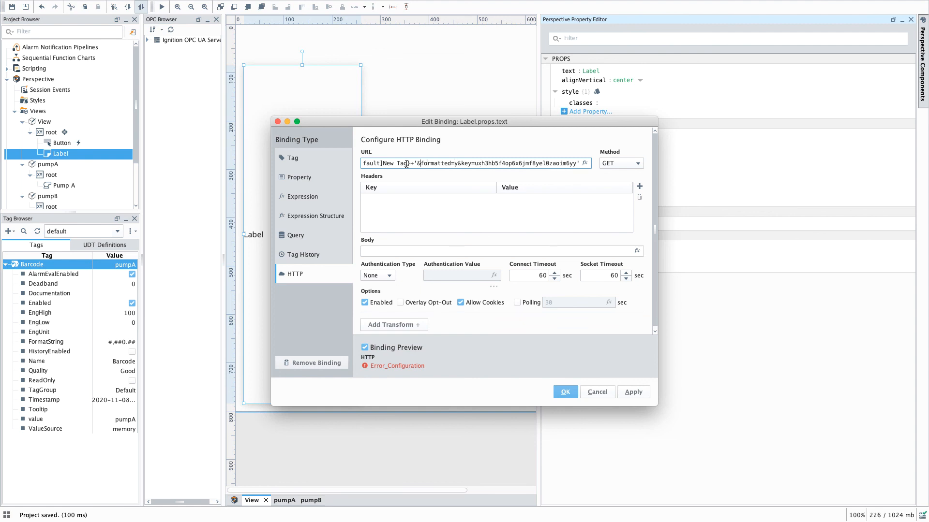
Step: Replace the tag path in the binding URL with [default]Barcode, then apply and close the binding
{"action": "key", "text": "Left"}
{"action": "key", "text": "Left"}
{"action": "key", "text": "Left"}
{"action": "key", "text": "Left"}
{"action": "key", "text": "Left"}
{"action": "key", "text": "Left"}
{"action": "key", "text": "Left"}
{"action": "key", "text": "Left"}
{"action": "key", "text": "Left"}
{"action": "key", "text": "Left"}
{"action": "key", "text": "Left"}
{"action": "key", "text": "Left"}
{"action": "key", "text": "Left"}
{"action": "key", "text": "Left"}
{"action": "key", "text": "Left"}
{"action": "key", "text": "Left"}
{"action": "key", "text": "Left"}
{"action": "key", "text": "Left"}
{"action": "key", "text": "Left"}
{"action": "key", "text": "Left"}
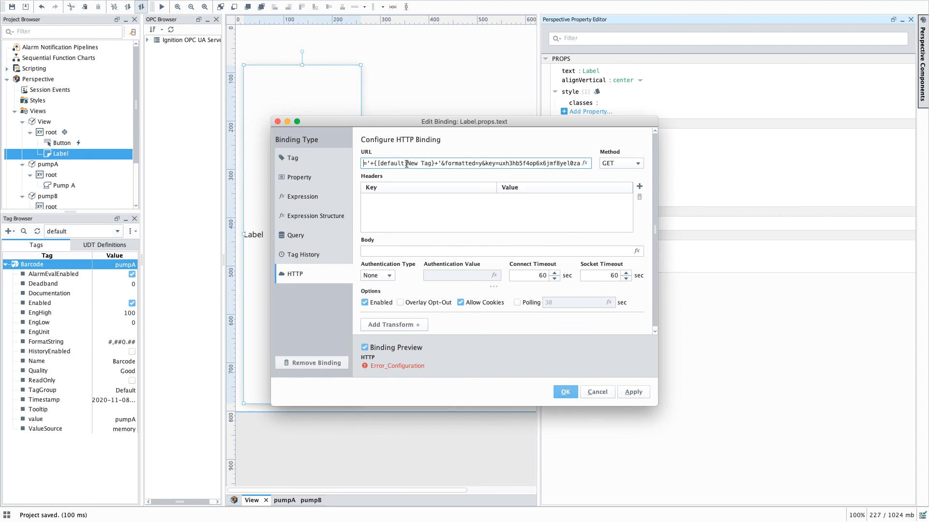
{"action": "key", "text": "Left"}
{"action": "key", "text": "Left"}
{"action": "key", "text": "Left"}
{"action": "key", "text": "Left"}
{"action": "key", "text": "Left"}
{"action": "key", "text": "Left"}
{"action": "key", "text": "Left"}
{"action": "key", "text": "Left"}
{"action": "key", "text": "Left"}
{"action": "key", "text": "Left"}
{"action": "key", "text": "Left"}
{"action": "key", "text": "Left"}
{"action": "key", "text": "Left"}
{"action": "key", "text": "Left"}
{"action": "key", "text": "Left"}
{"action": "key", "text": "Left"}
{"action": "key", "text": "Left"}
{"action": "key", "text": "Left"}
{"action": "key", "text": "Left"}
{"action": "key", "text": "Left"}
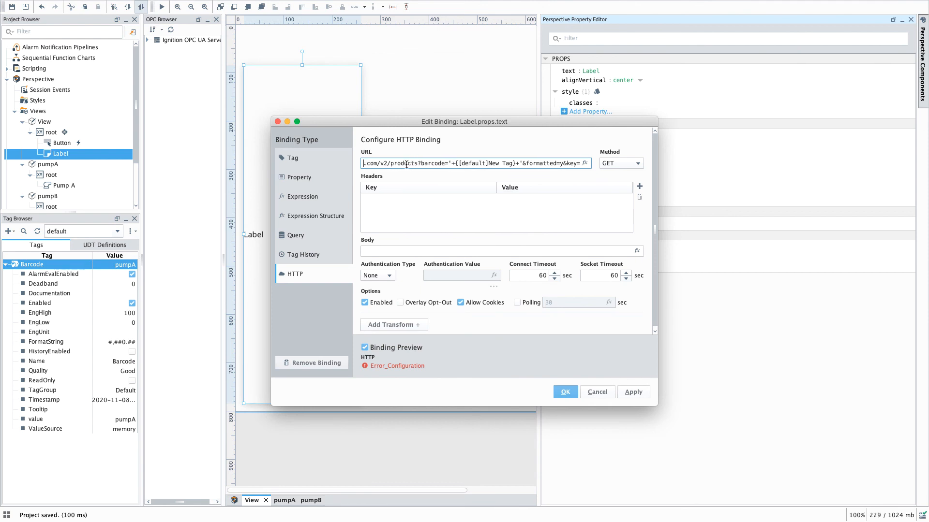
{"action": "key", "text": "Left"}
{"action": "key", "text": "Left"}
{"action": "key", "text": "Left"}
{"action": "key", "text": "Left"}
{"action": "key", "text": "Left"}
{"action": "key", "text": "Left"}
{"action": "key", "text": "Left"}
{"action": "key", "text": "Left"}
{"action": "key", "text": "Left"}
{"action": "key", "text": "Left"}
{"action": "key", "text": "Left"}
{"action": "key", "text": "Left"}
{"action": "key", "text": "Left"}
{"action": "key", "text": "Left"}
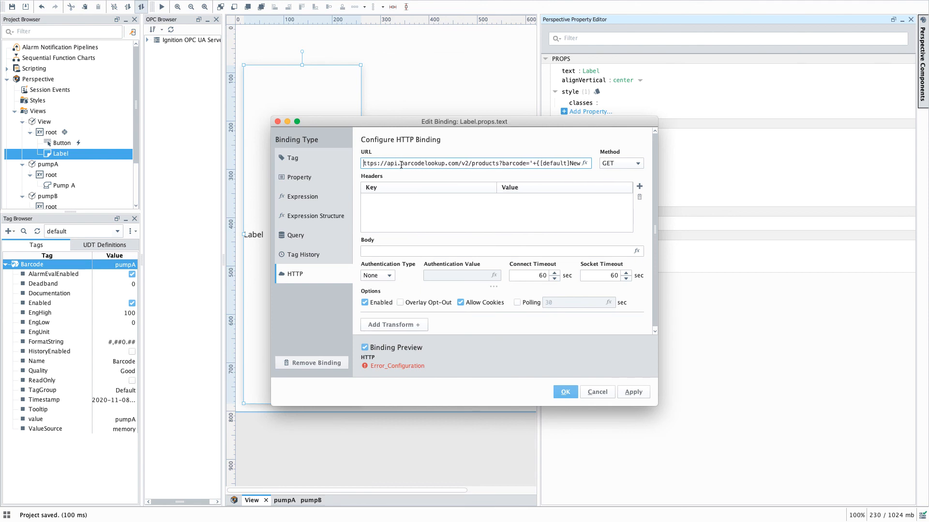
{"action": "left_click", "coordinate": [434, 163]}
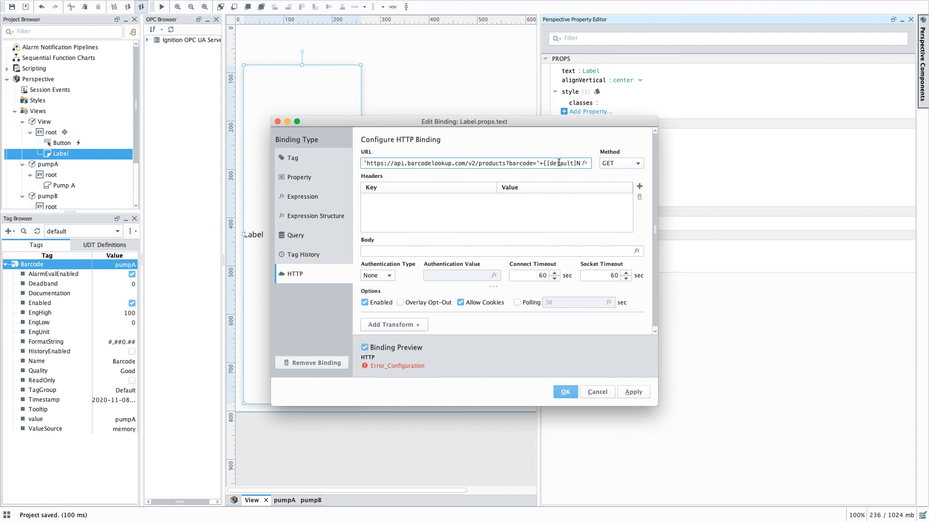
{"action": "key", "text": "Right"}
{"action": "key", "text": "Right"}
{"action": "key", "text": "Right"}
{"action": "key", "text": "Right"}
{"action": "key", "text": "Right"}
{"action": "key", "text": "Right"}
{"action": "key", "text": "Right"}
{"action": "key", "text": "Right"}
{"action": "key", "text": "Right"}
{"action": "key", "text": "Right"}
{"action": "key", "text": "Right"}
{"action": "key", "text": "Right"}
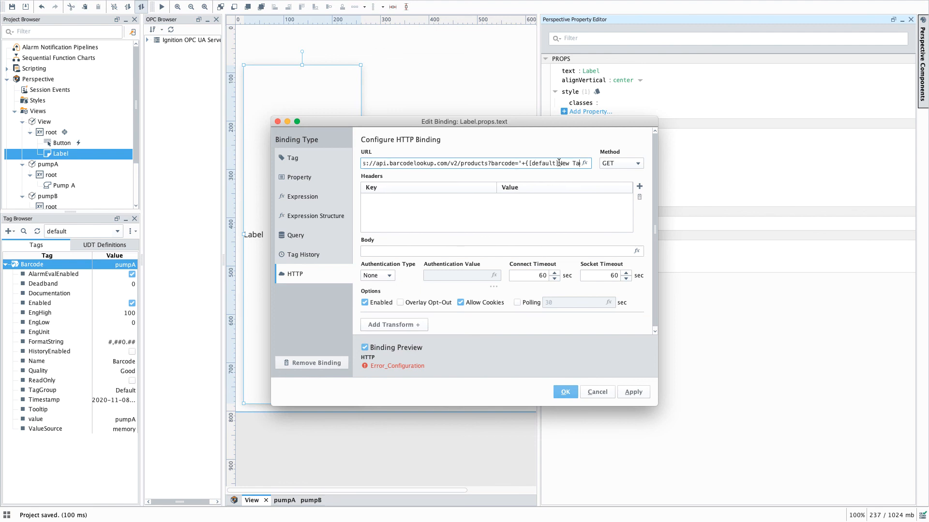
{"action": "left_click_drag", "start_coordinate": [563, 164], "coordinate": [538, 164]}
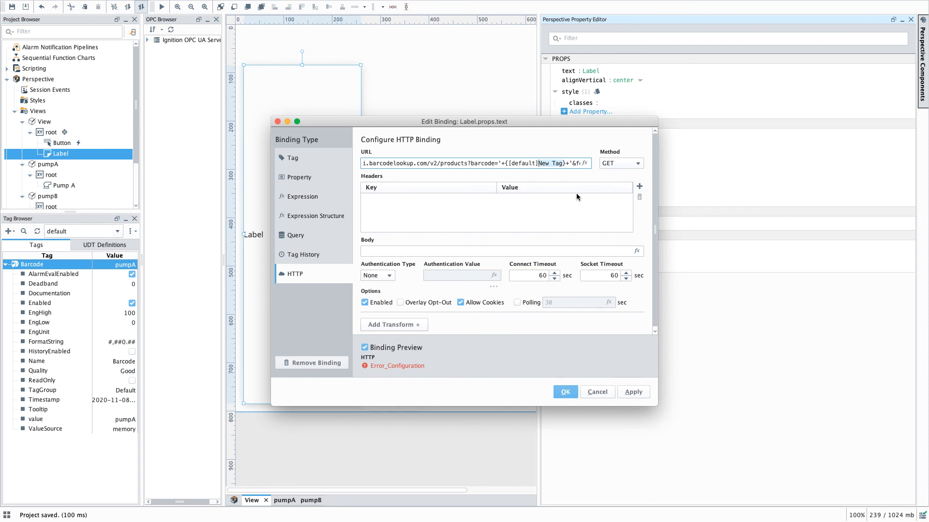
{"action": "type", "text": "Borcode"}
{"action": "key", "text": "Left"}
{"action": "key", "text": "Left"}
{"action": "key", "text": "Left"}
{"action": "key", "text": "Left"}
{"action": "key", "text": "Left"}
{"action": "key", "text": "Left"}
{"action": "key", "text": "Left"}
{"action": "key", "text": "Left"}
{"action": "key", "text": "Left"}
{"action": "key", "text": "Left"}
{"action": "key", "text": "Left"}
{"action": "key", "text": "Left"}
{"action": "key", "text": "Left"}
{"action": "key", "text": "Left"}
{"action": "key", "text": "Left"}
{"action": "key", "text": "Left"}
{"action": "key", "text": "Left"}
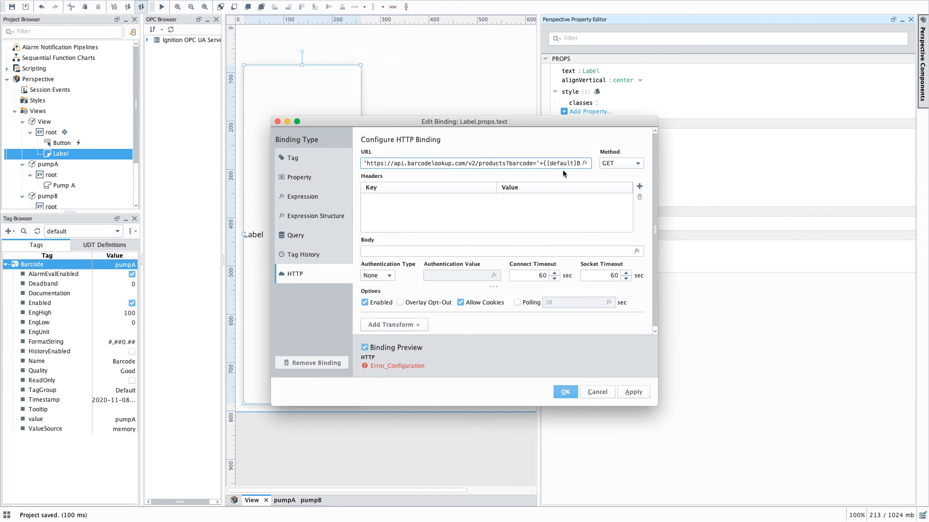
{"action": "left_click", "coordinate": [633, 392]}
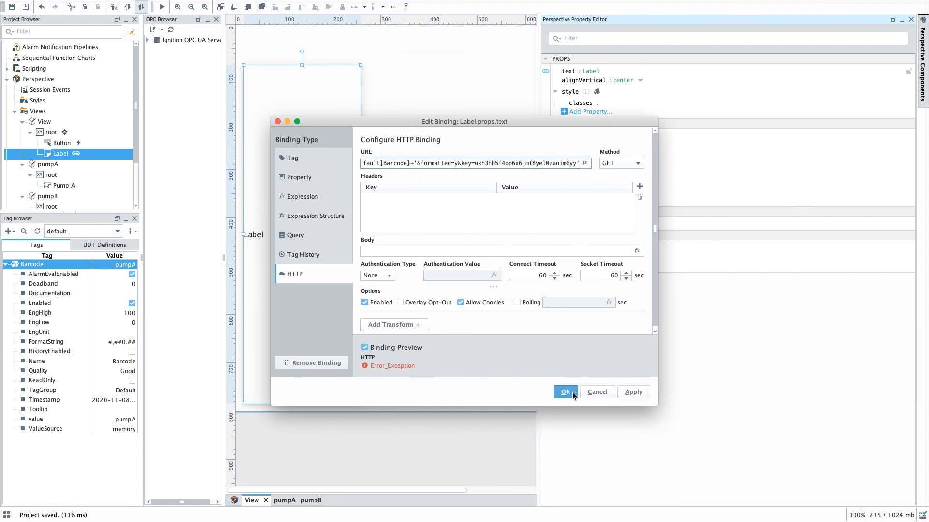
{"action": "left_click", "coordinate": [573, 395]}
Step: Set the Scan Me button's onClick Scan Barcode action to barcode type Any and save the event configuration
{"action": "left_click", "coordinate": [416, 239]}
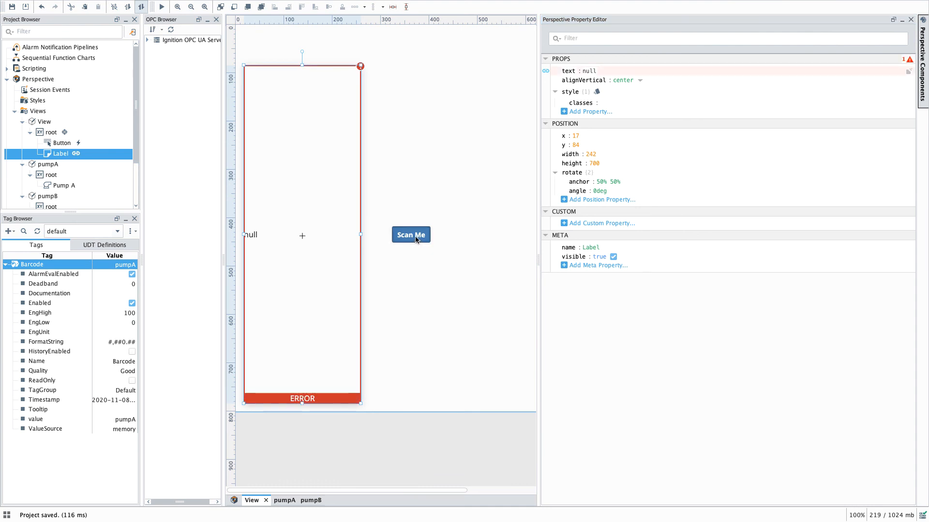
{"action": "right_click", "coordinate": [416, 239]}
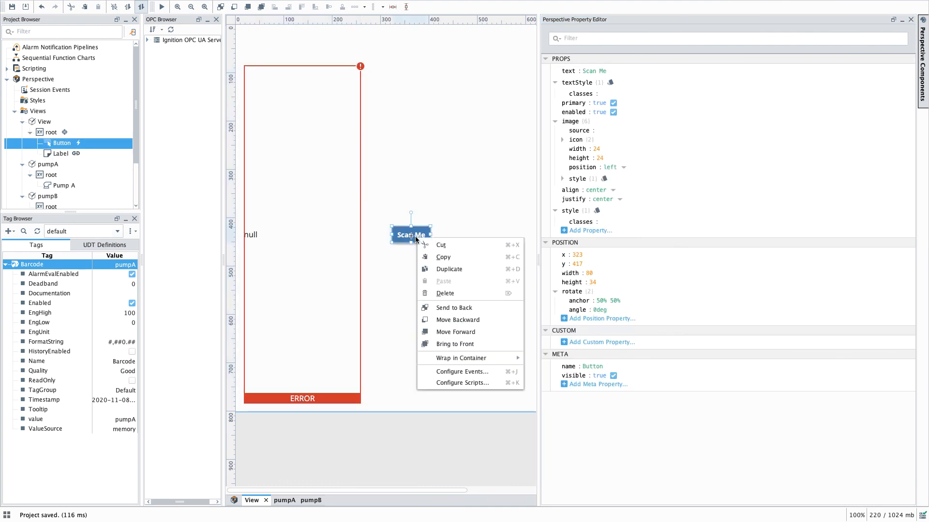
{"action": "left_click", "coordinate": [457, 372]}
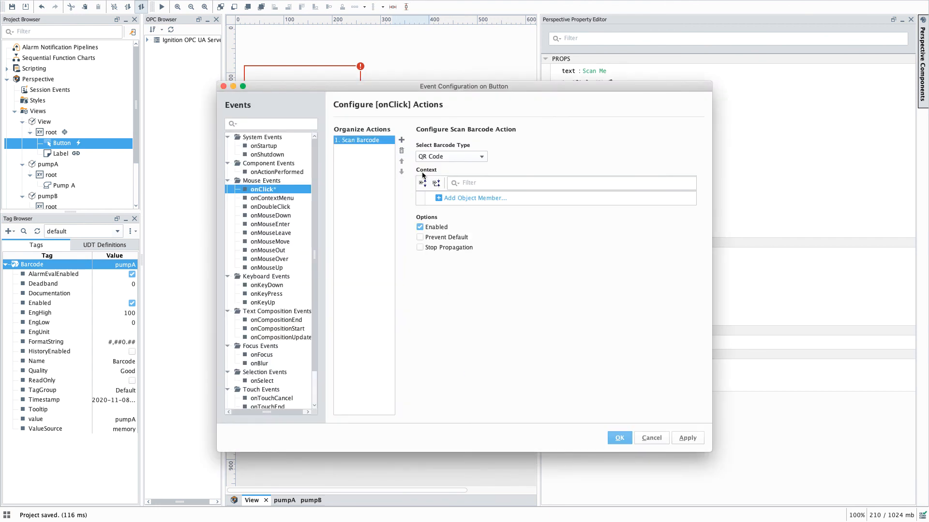
{"action": "left_click", "coordinate": [443, 157]}
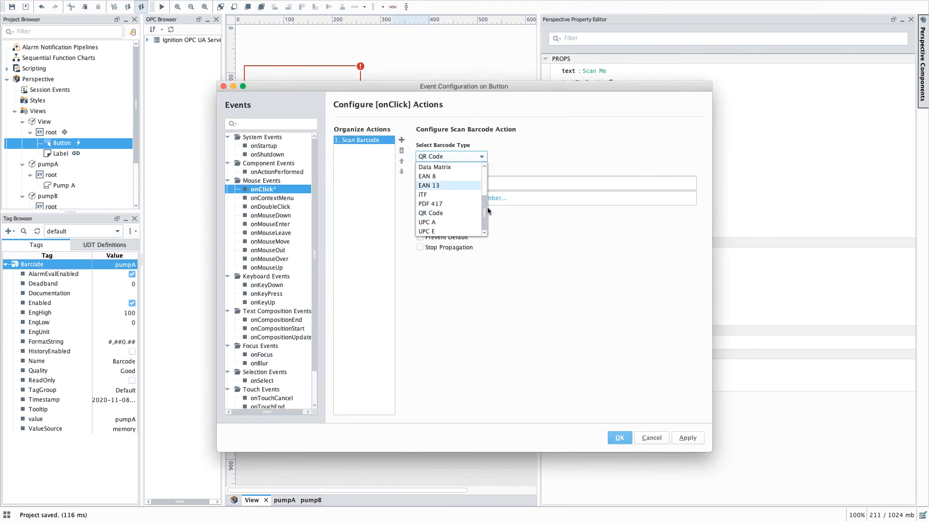
{"action": "scroll", "coordinate": [486, 186], "scroll_direction": "up", "scroll_amount": 3}
{"action": "left_click", "coordinate": [459, 167]}
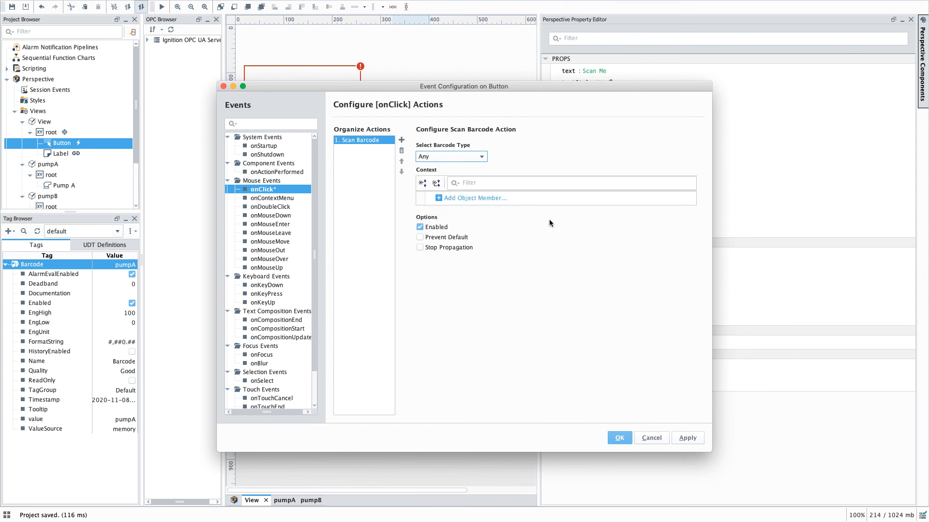
{"action": "left_click", "coordinate": [695, 437]}
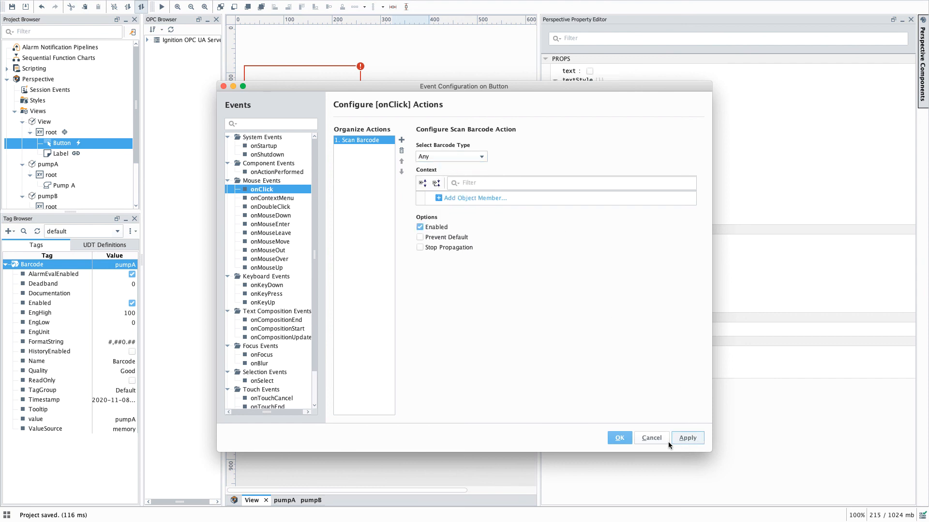
{"action": "left_click", "coordinate": [629, 439]}
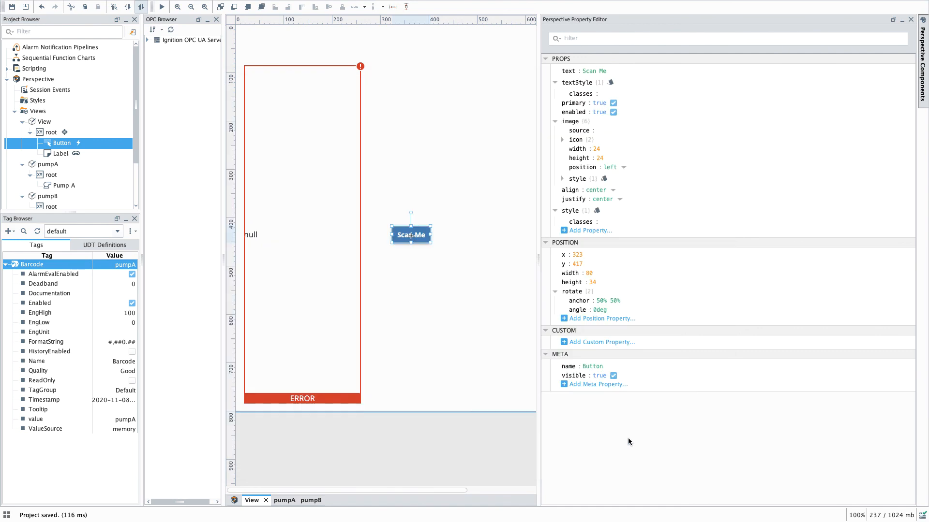
Step: Resize the Designer window beside the phone simulator and scroll through the product details shown in the Label
{"action": "left_click", "coordinate": [10, 7]}
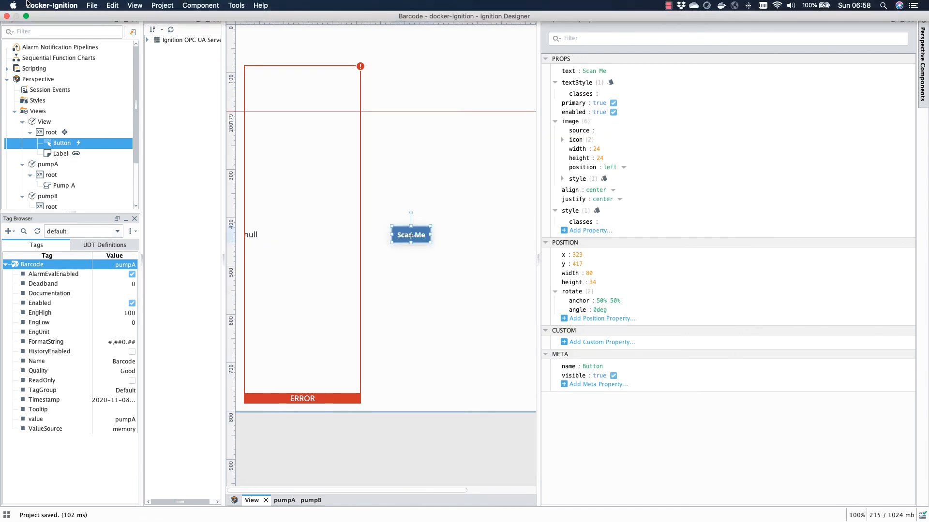
{"action": "left_click", "coordinate": [26, 16]}
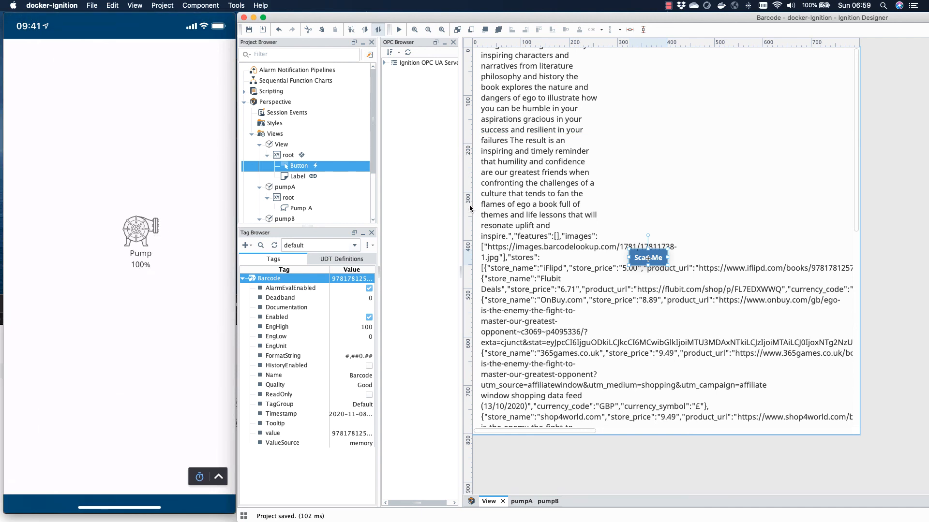
{"action": "left_click", "coordinate": [857, 84]}
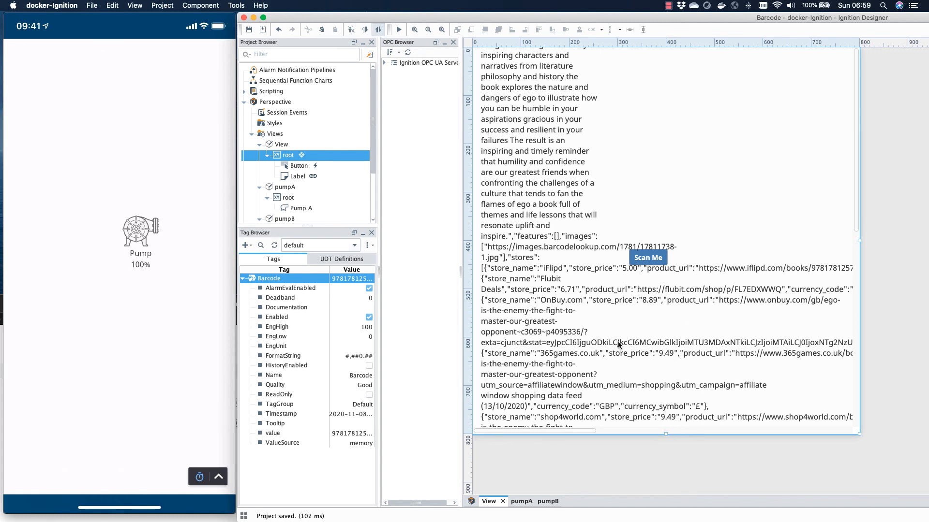
{"action": "scroll", "coordinate": [617, 342], "scroll_direction": "down", "scroll_amount": 2}
{"action": "scroll", "coordinate": [619, 345], "scroll_direction": "down", "scroll_amount": 5}
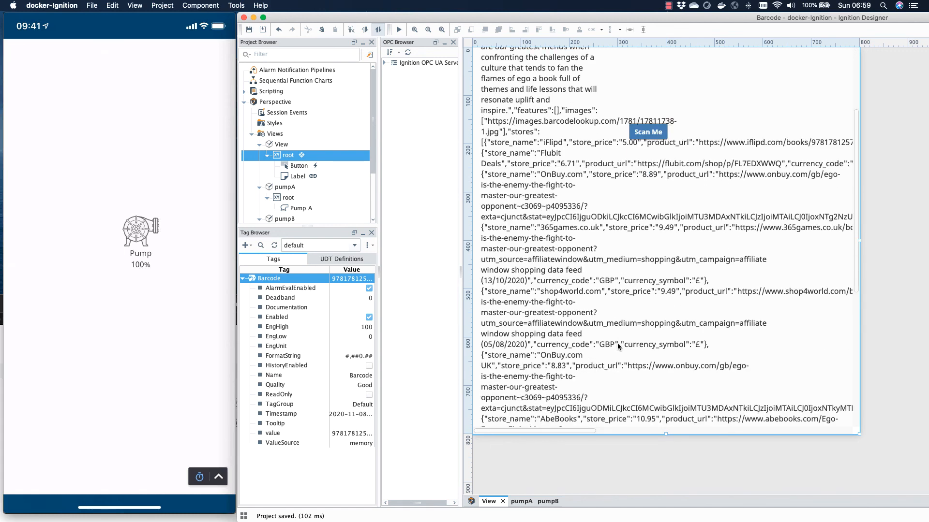
{"action": "scroll", "coordinate": [617, 343], "scroll_direction": "down", "scroll_amount": 2}
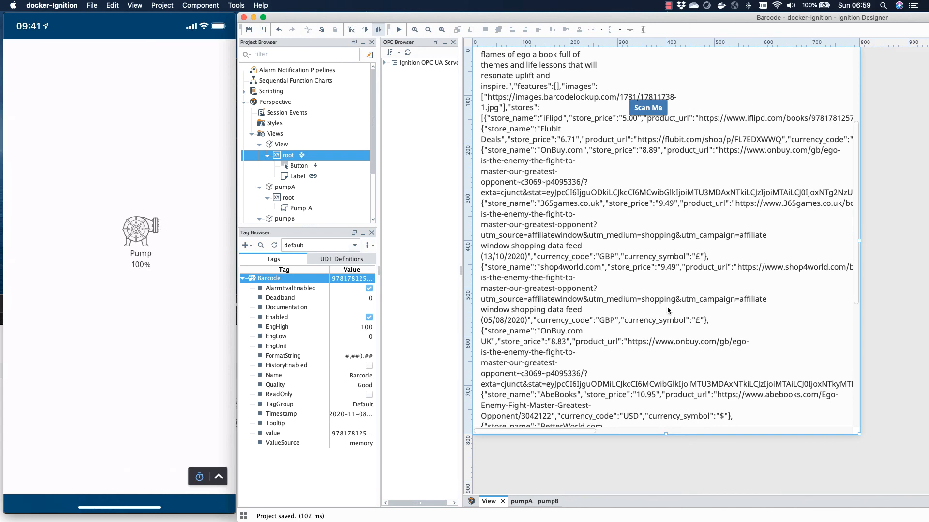
{"action": "scroll", "coordinate": [586, 330], "scroll_direction": "up", "scroll_amount": 4}
{"action": "scroll", "coordinate": [586, 334], "scroll_direction": "up", "scroll_amount": 3}
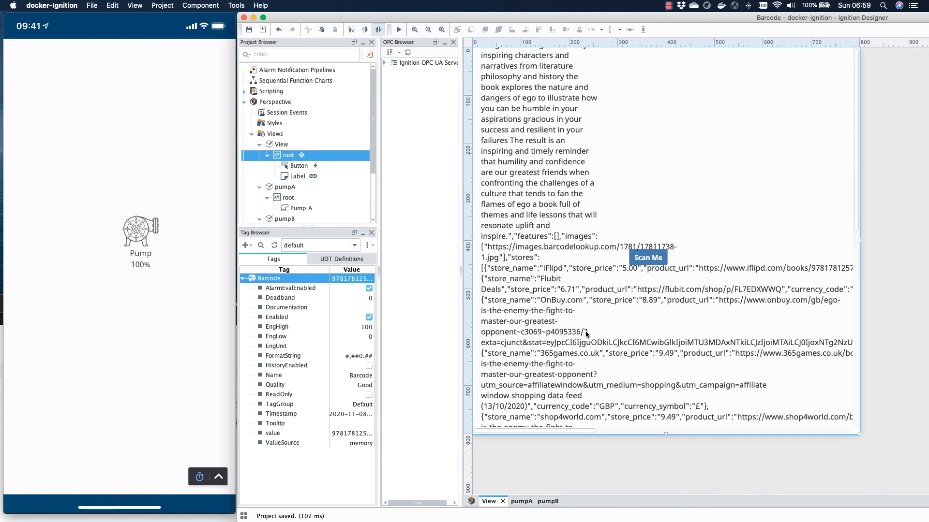